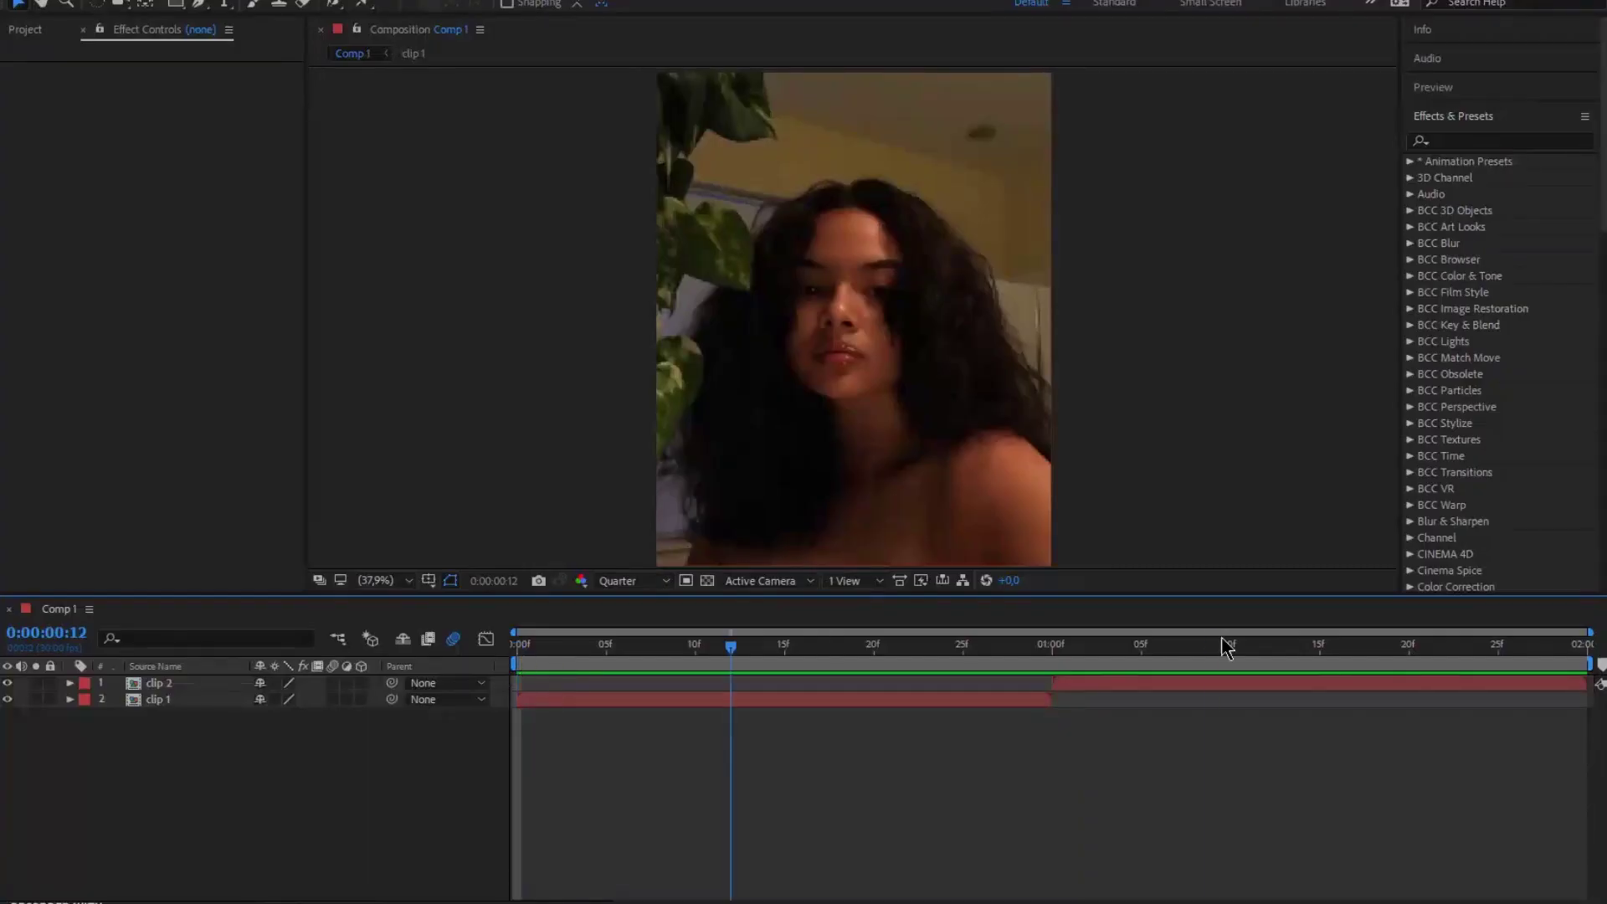
# Step: Preview clip 2 at a later frame, then return to the composition start
pyautogui.click(1213, 646)
pyautogui.press('Home')
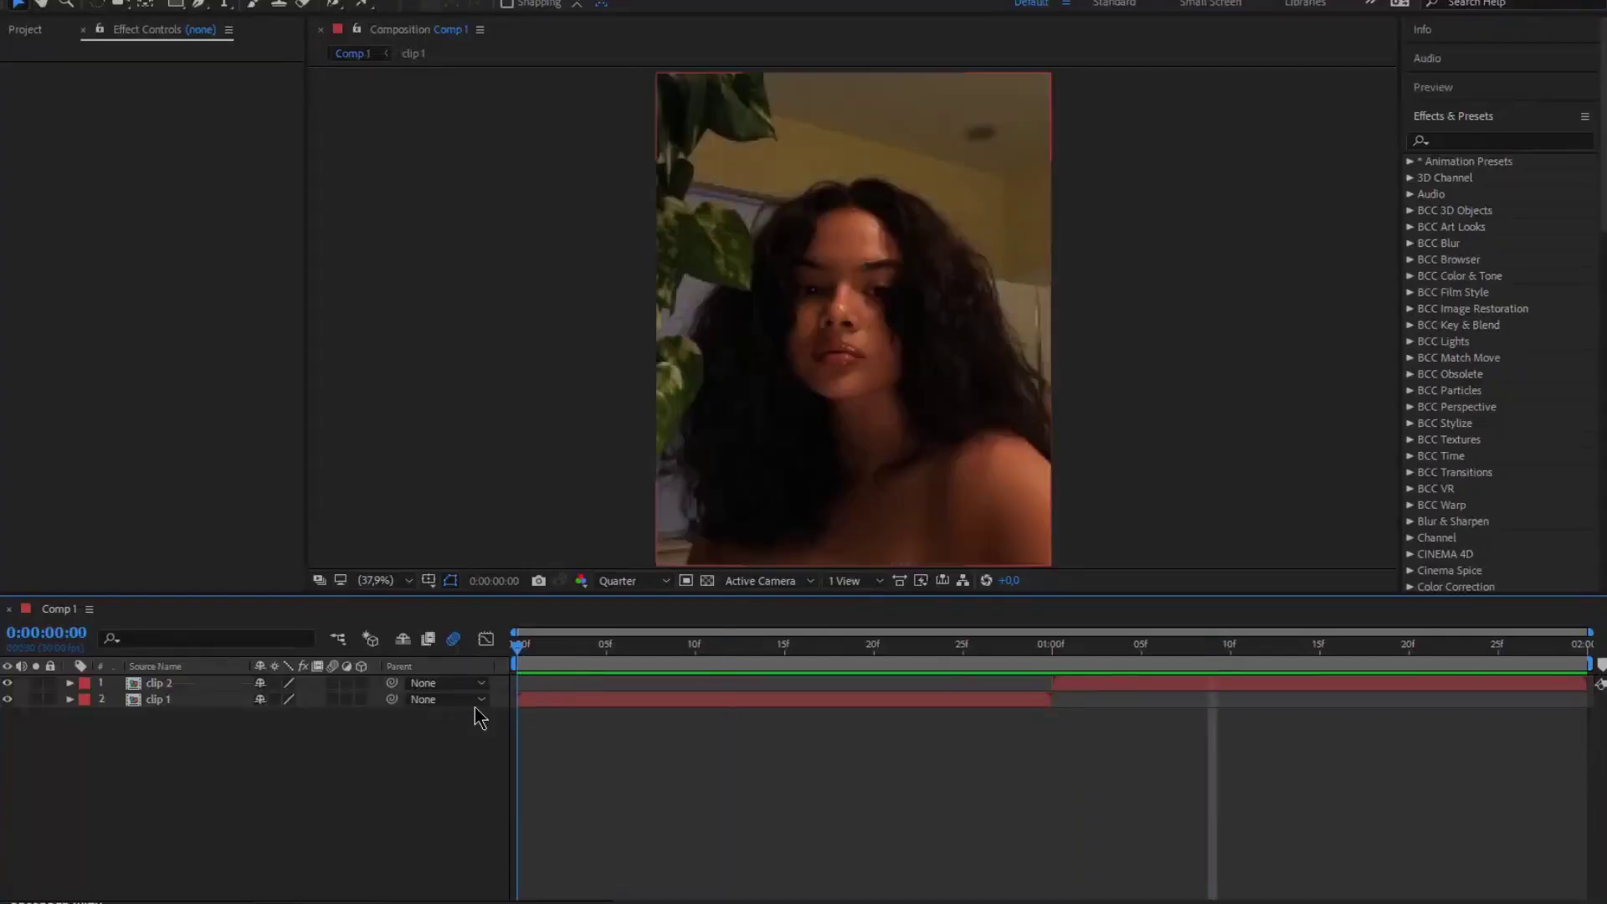
pyautogui.rightClick(483, 756)
pyautogui.click(452, 770)
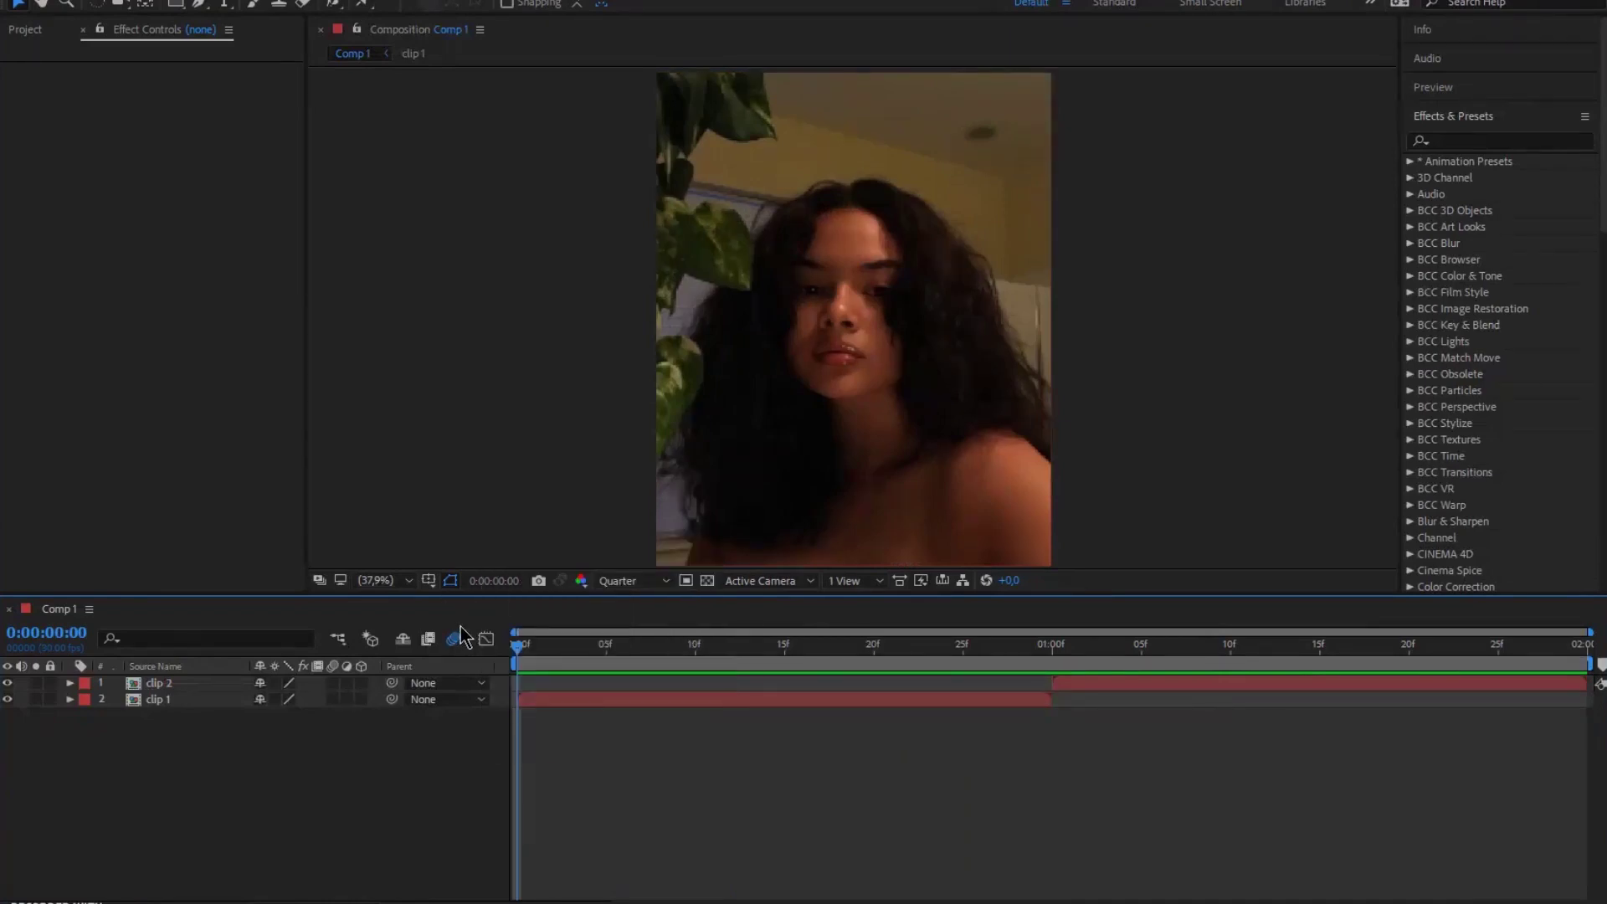
# Step: Add a 1080×1350 Black Solid 1 layer above clip 2 and clip 1
pyautogui.rightClick(488, 707)
pyautogui.moveTo(566, 504)
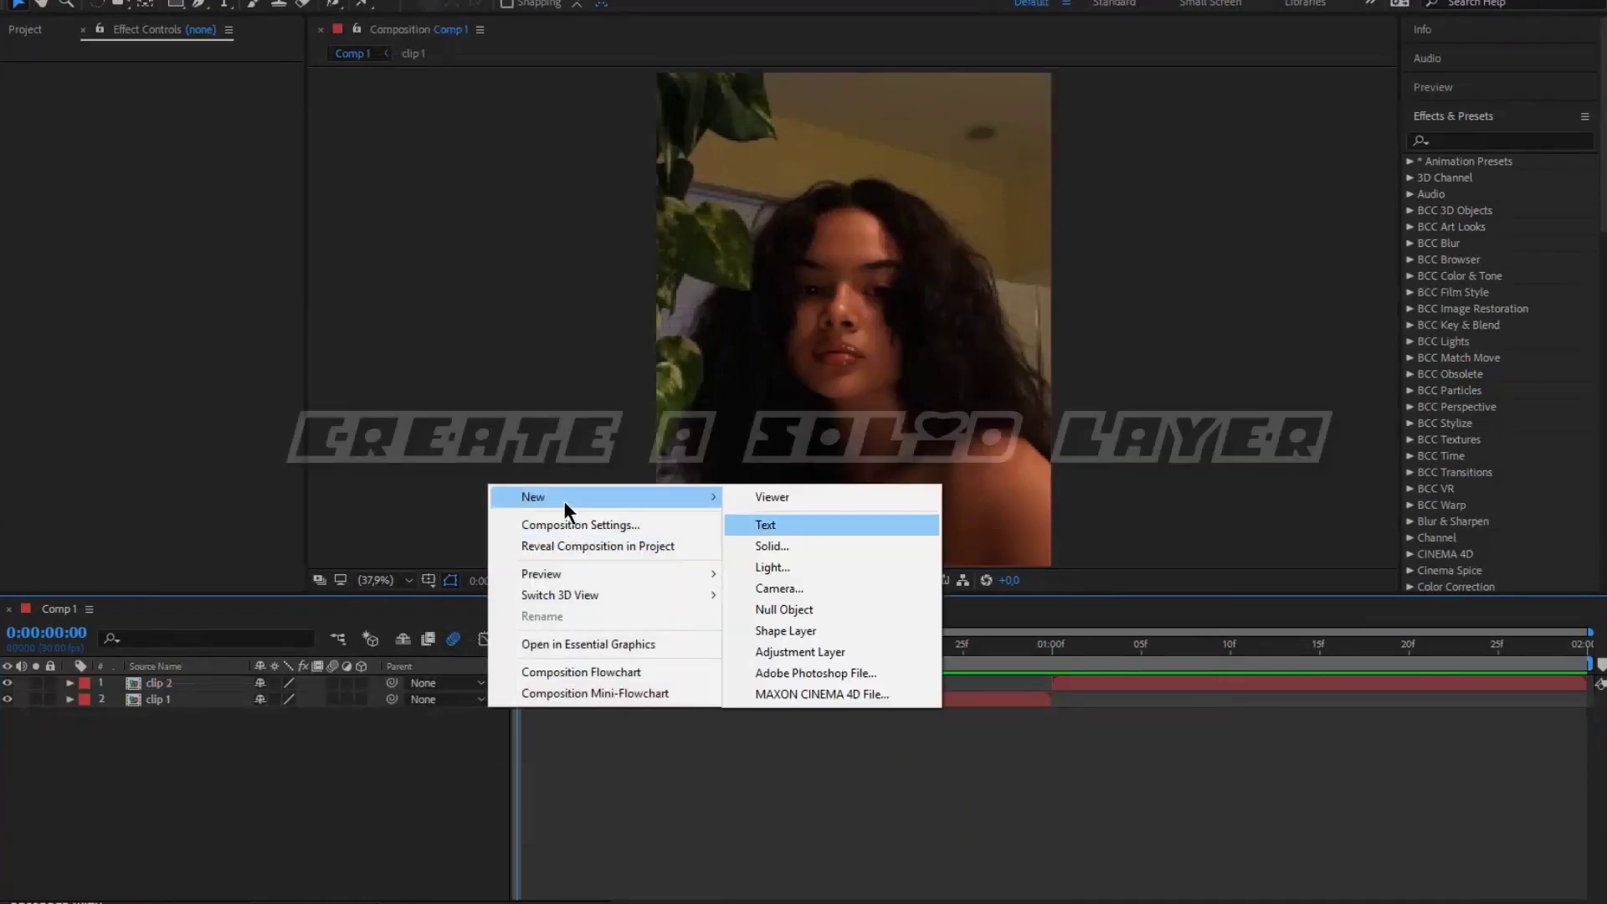
pyautogui.click(773, 547)
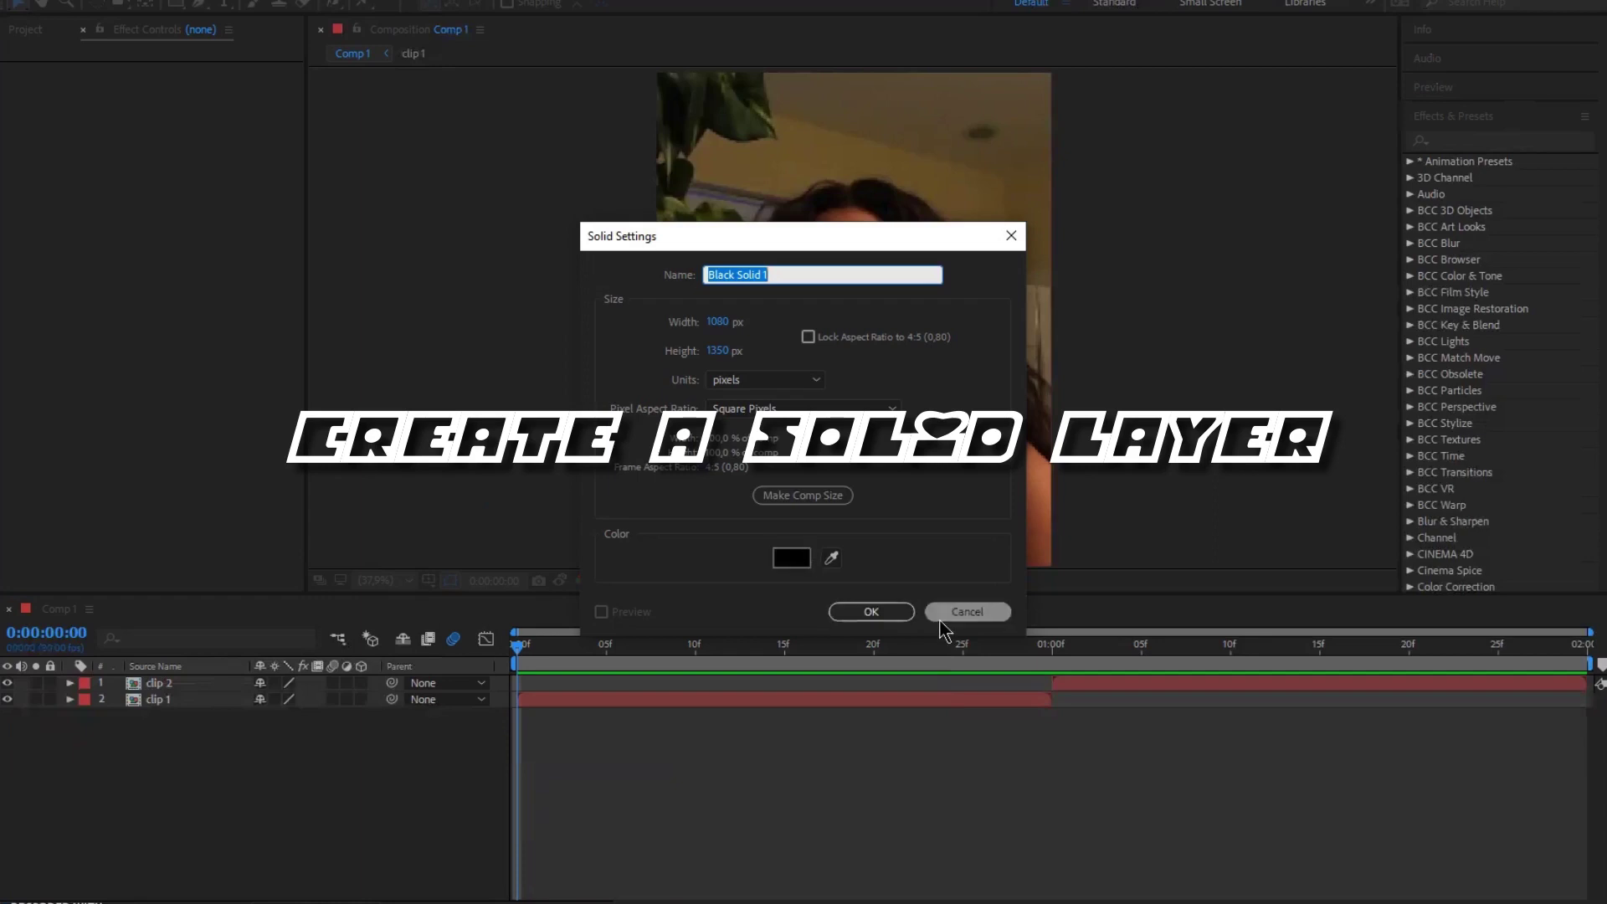
pyautogui.press('Return')
pyautogui.click(1517, 140)
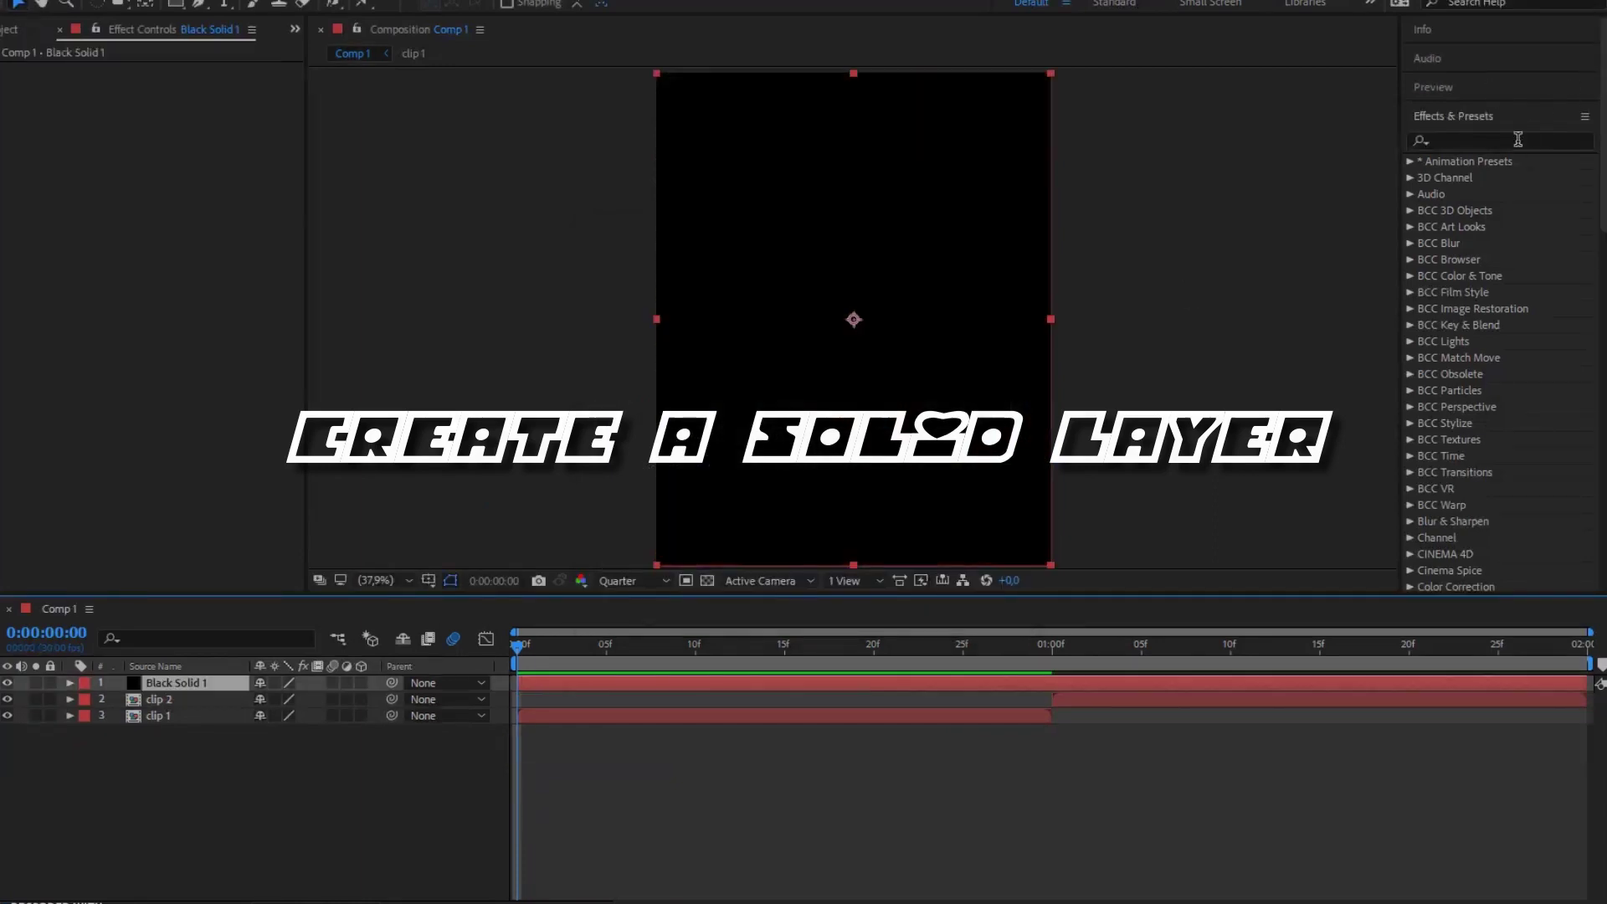
# Step: Apply the Fill effect to Black Solid 1 and set its colour to green
pyautogui.write('fill')
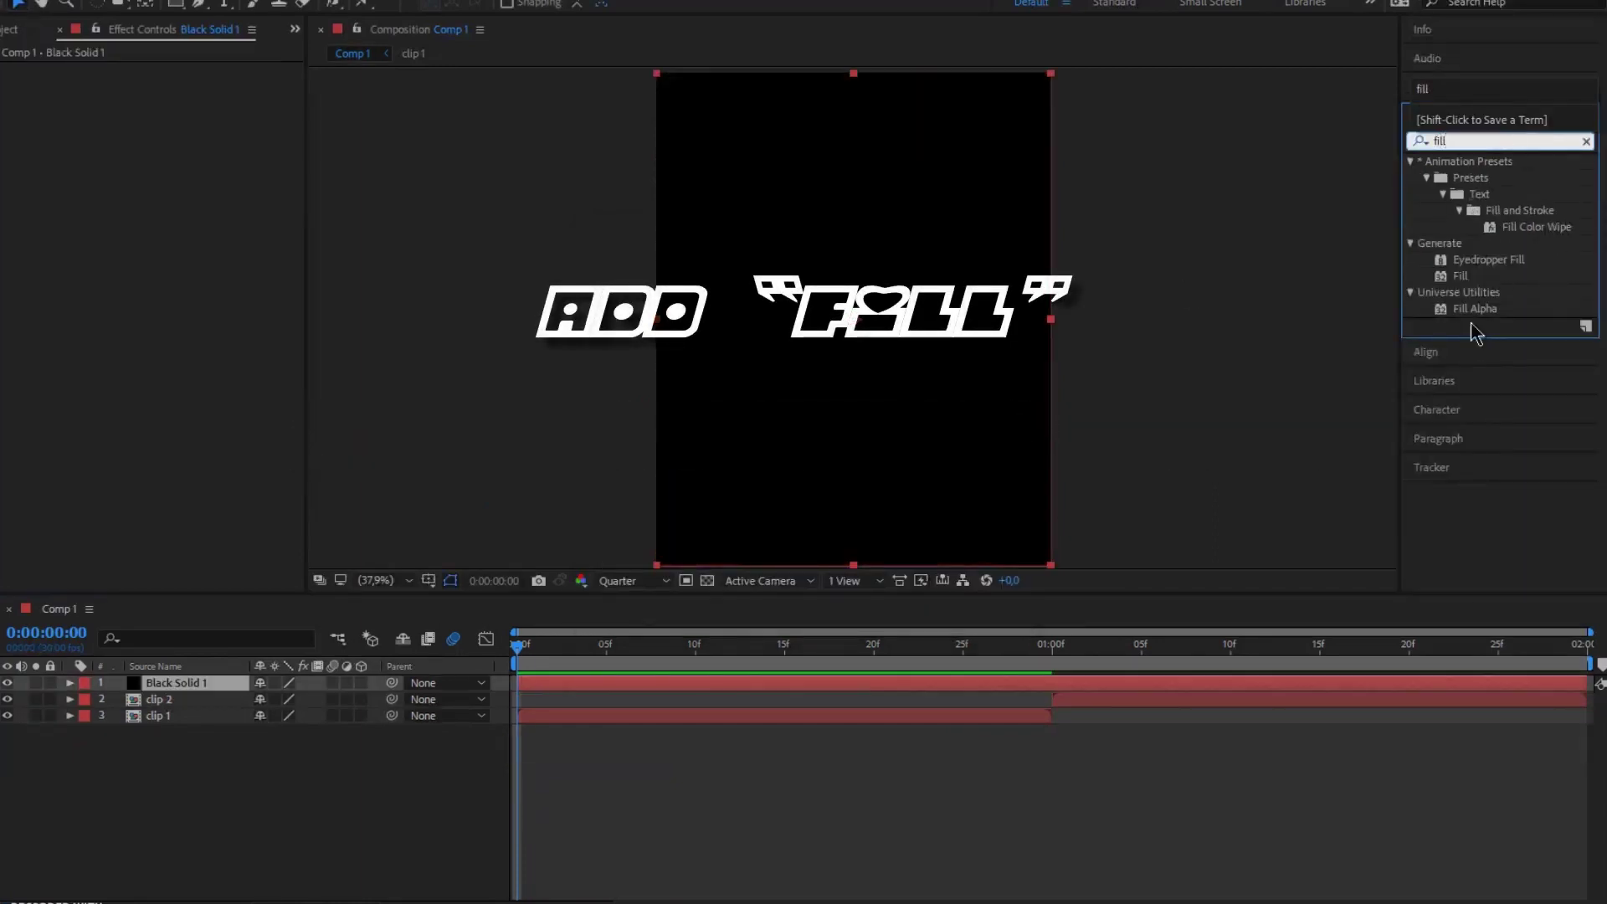
pyautogui.click(1461, 277)
pyautogui.moveTo(892, 680); pyautogui.dragTo(892, 684)
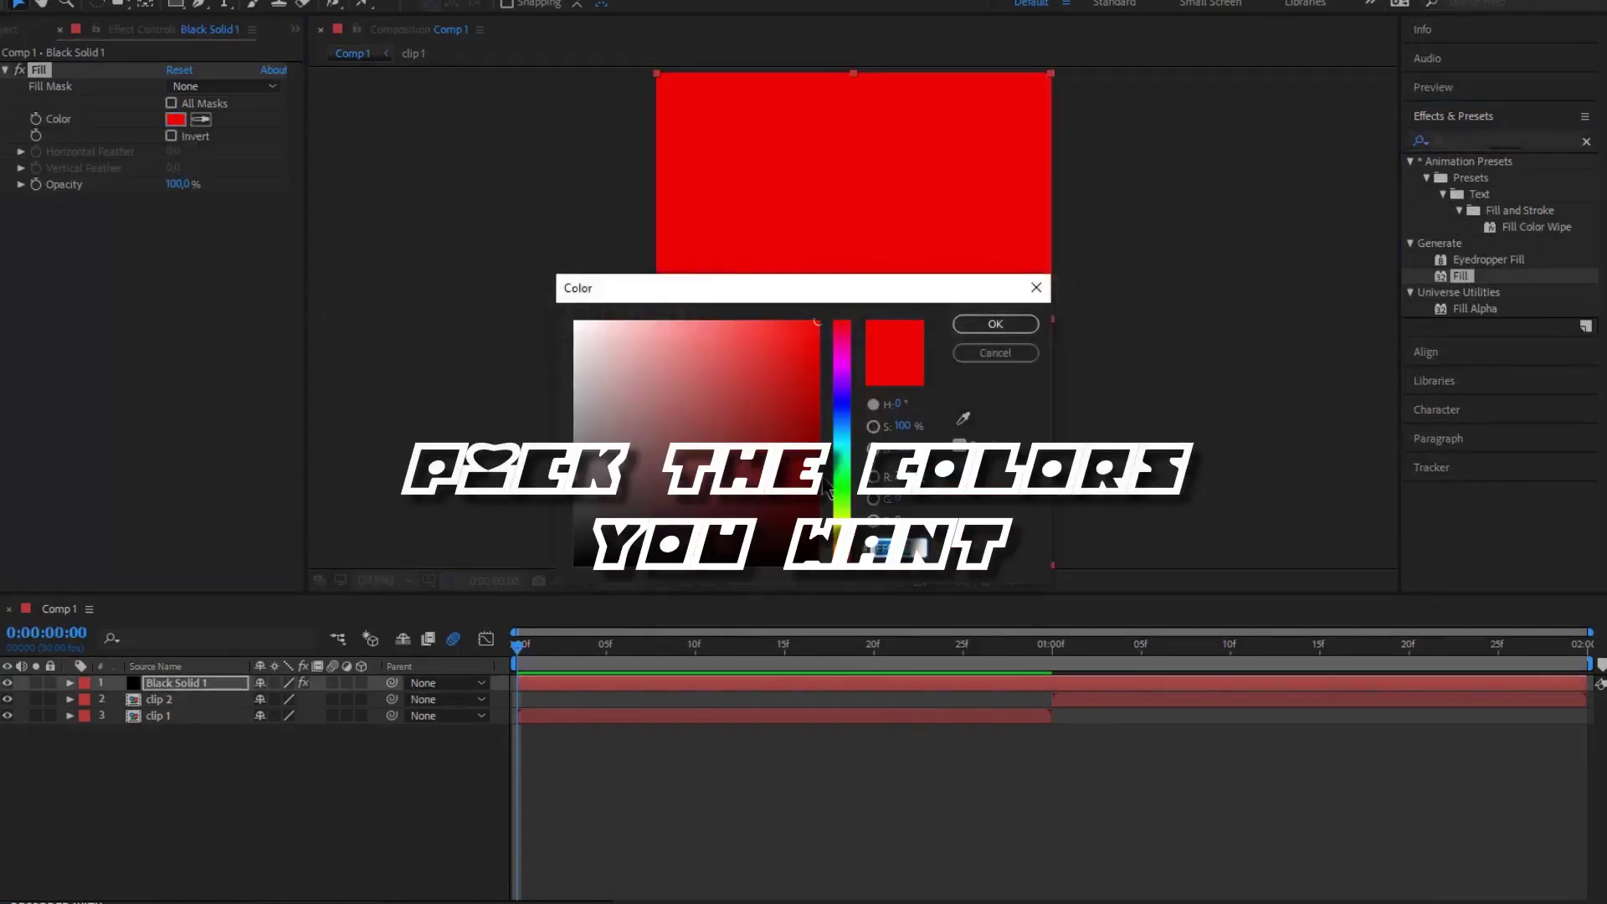
pyautogui.click(845, 486)
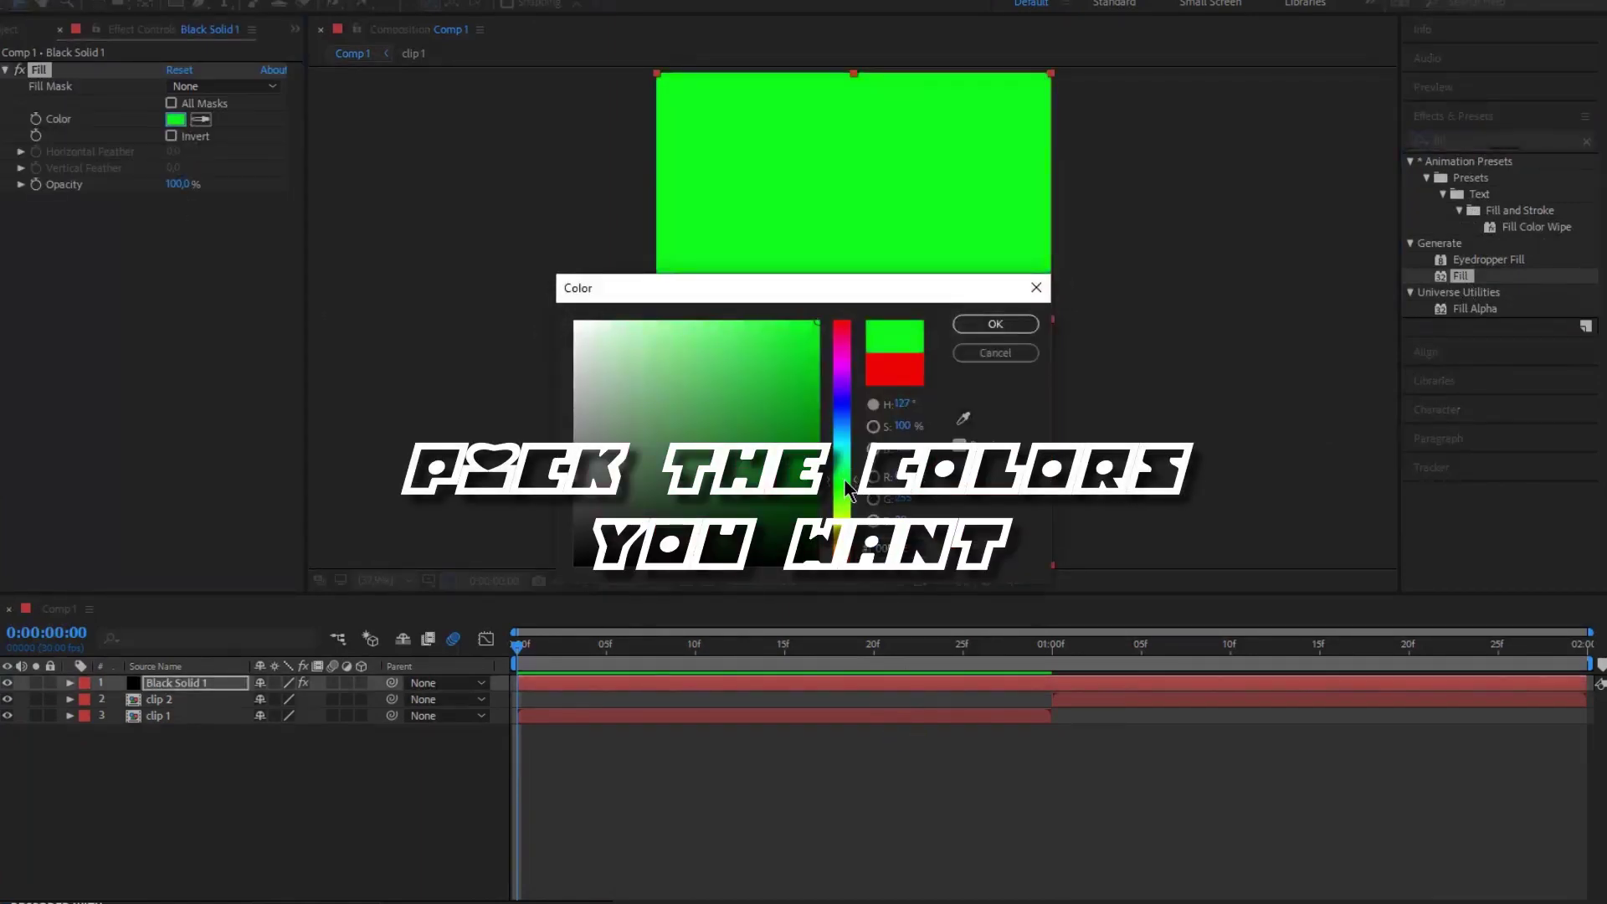
pyautogui.press('Return')
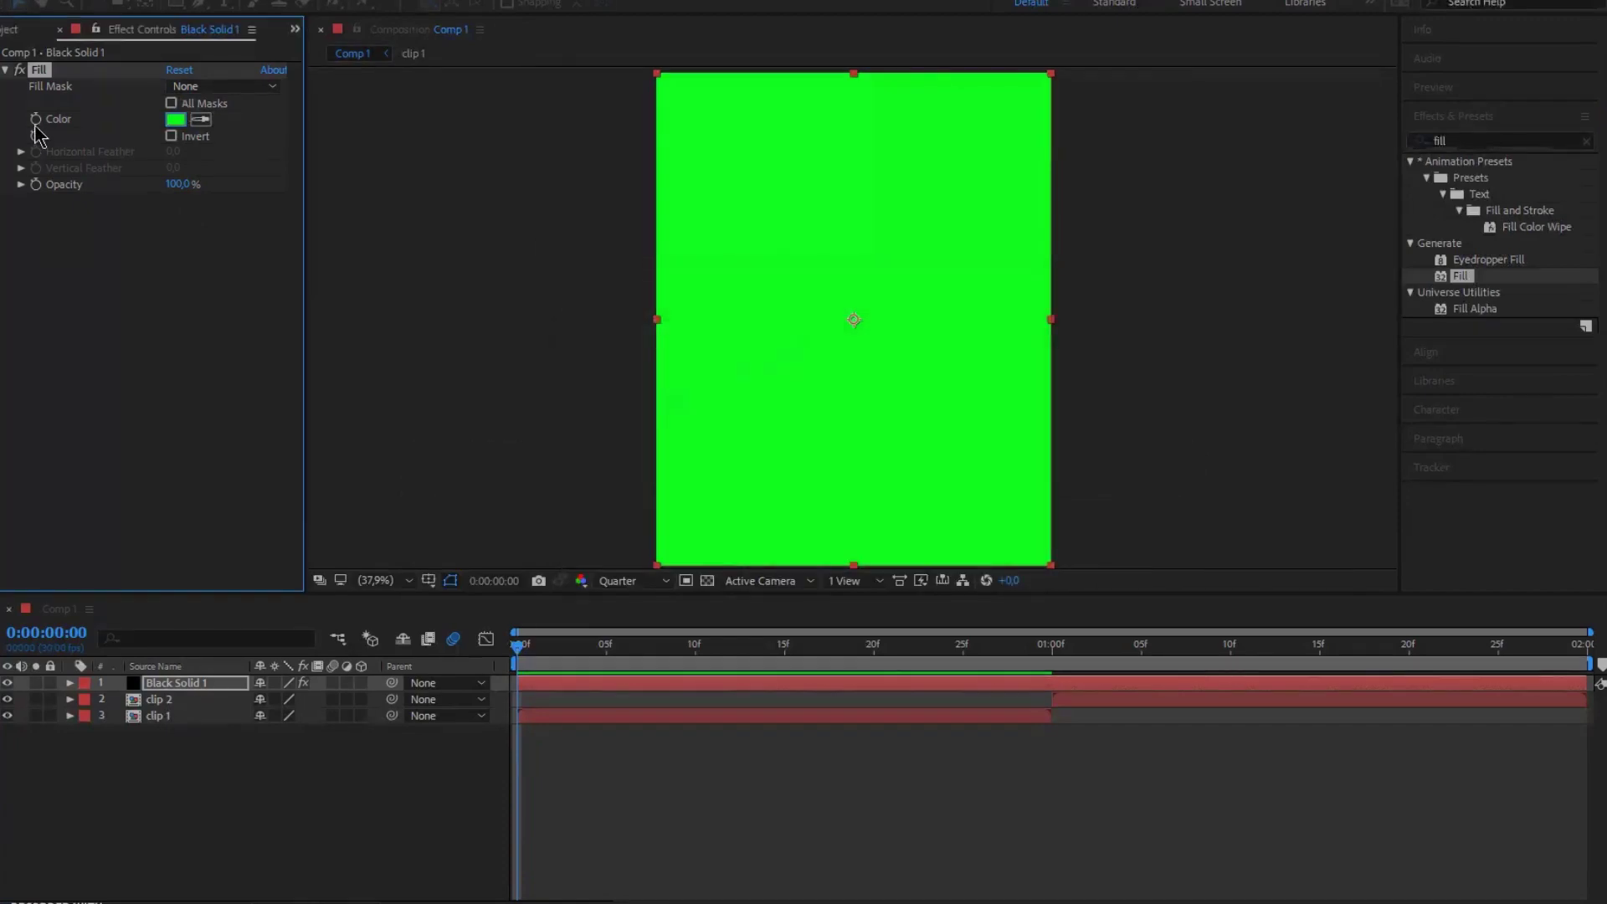
# Step: Change the fill colour to purple 5400FF at 0:00:01:29
pyautogui.click(176, 119)
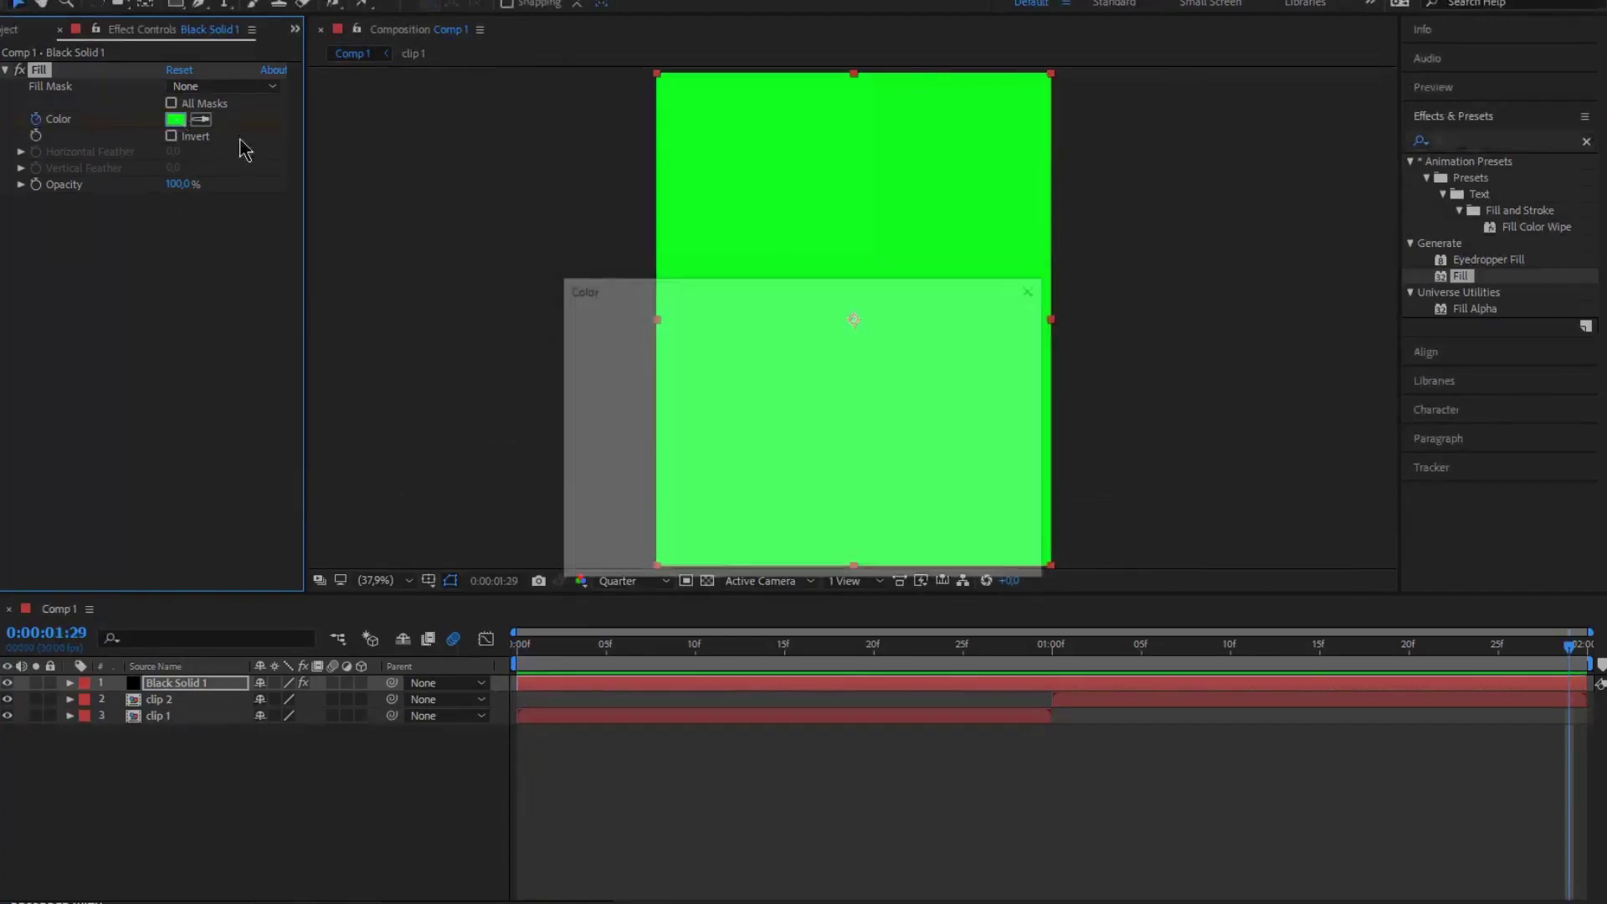
pyautogui.click(847, 400)
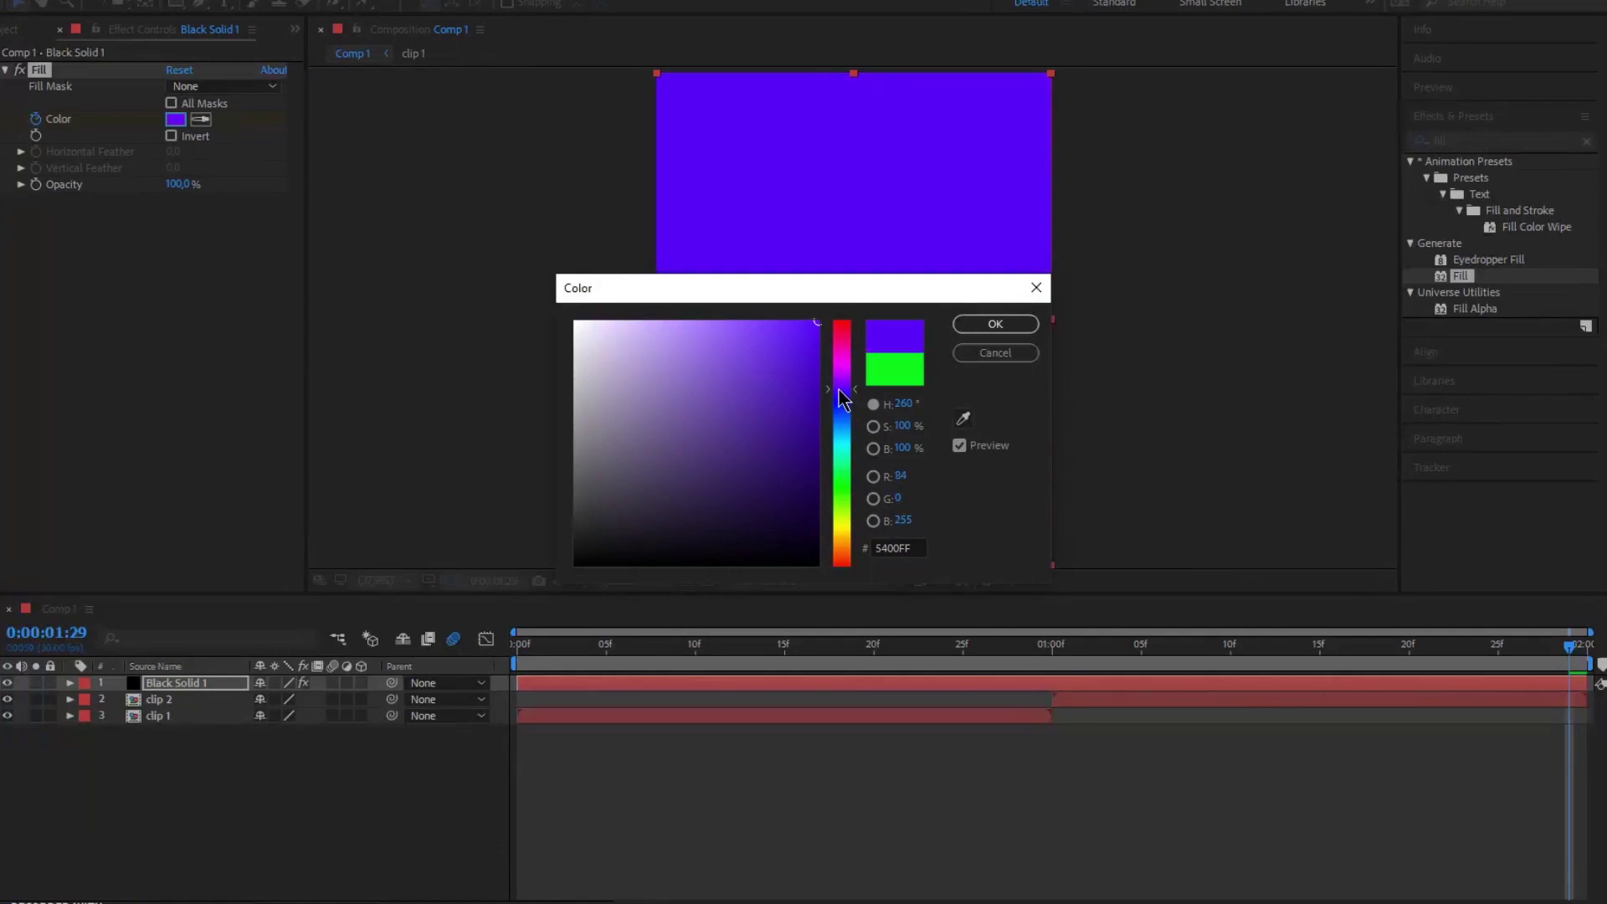
pyautogui.moveTo(850, 400); pyautogui.dragTo(847, 405)
pyautogui.press('Return')
# Step: Show the Color keyframes in the Graph Editor as a speed graph
pyautogui.press('u')
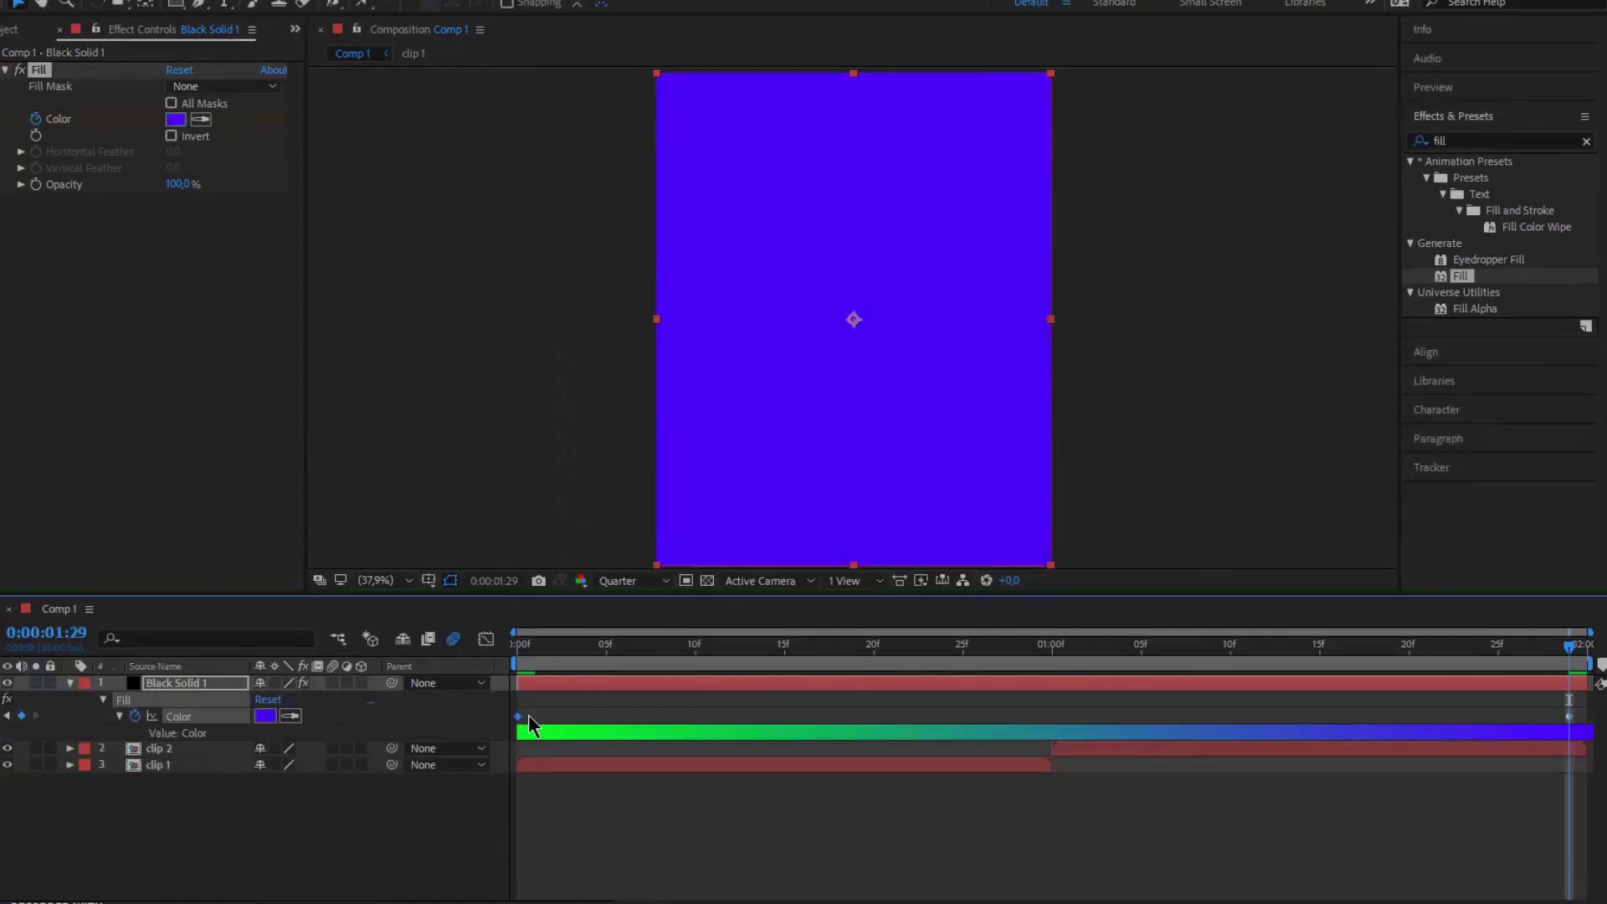
pyautogui.click(486, 639)
pyautogui.rightClick(745, 726)
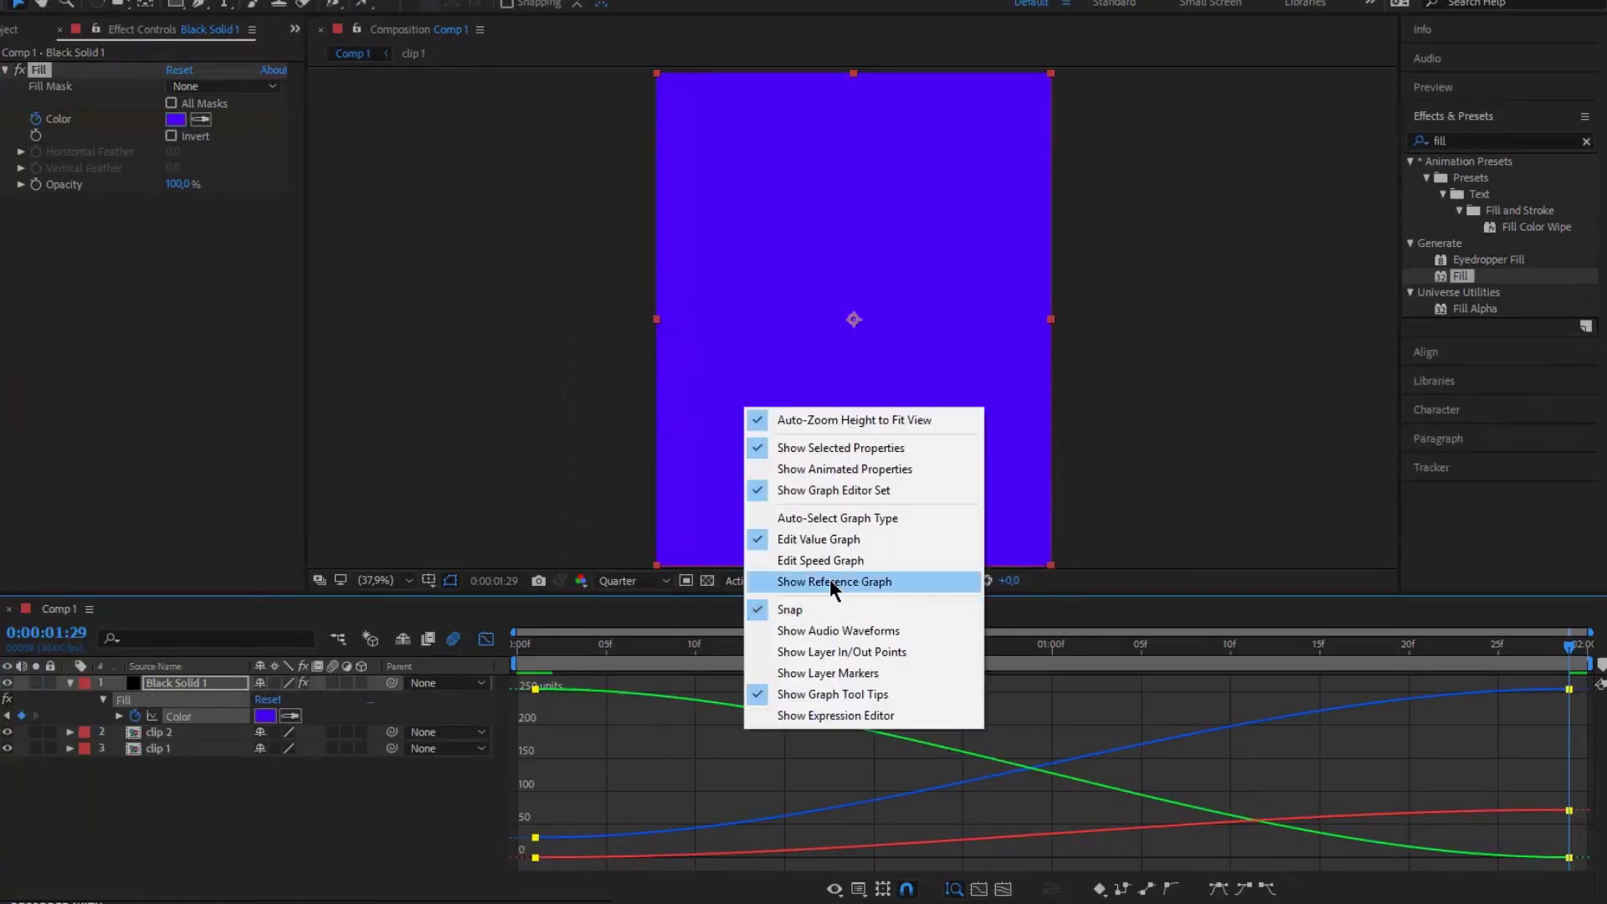
pyautogui.click(832, 583)
# Step: Drag both keyframes' influence handles inward so the speed peaks near 01:00f
pyautogui.moveTo(707, 857); pyautogui.dragTo(982, 857)
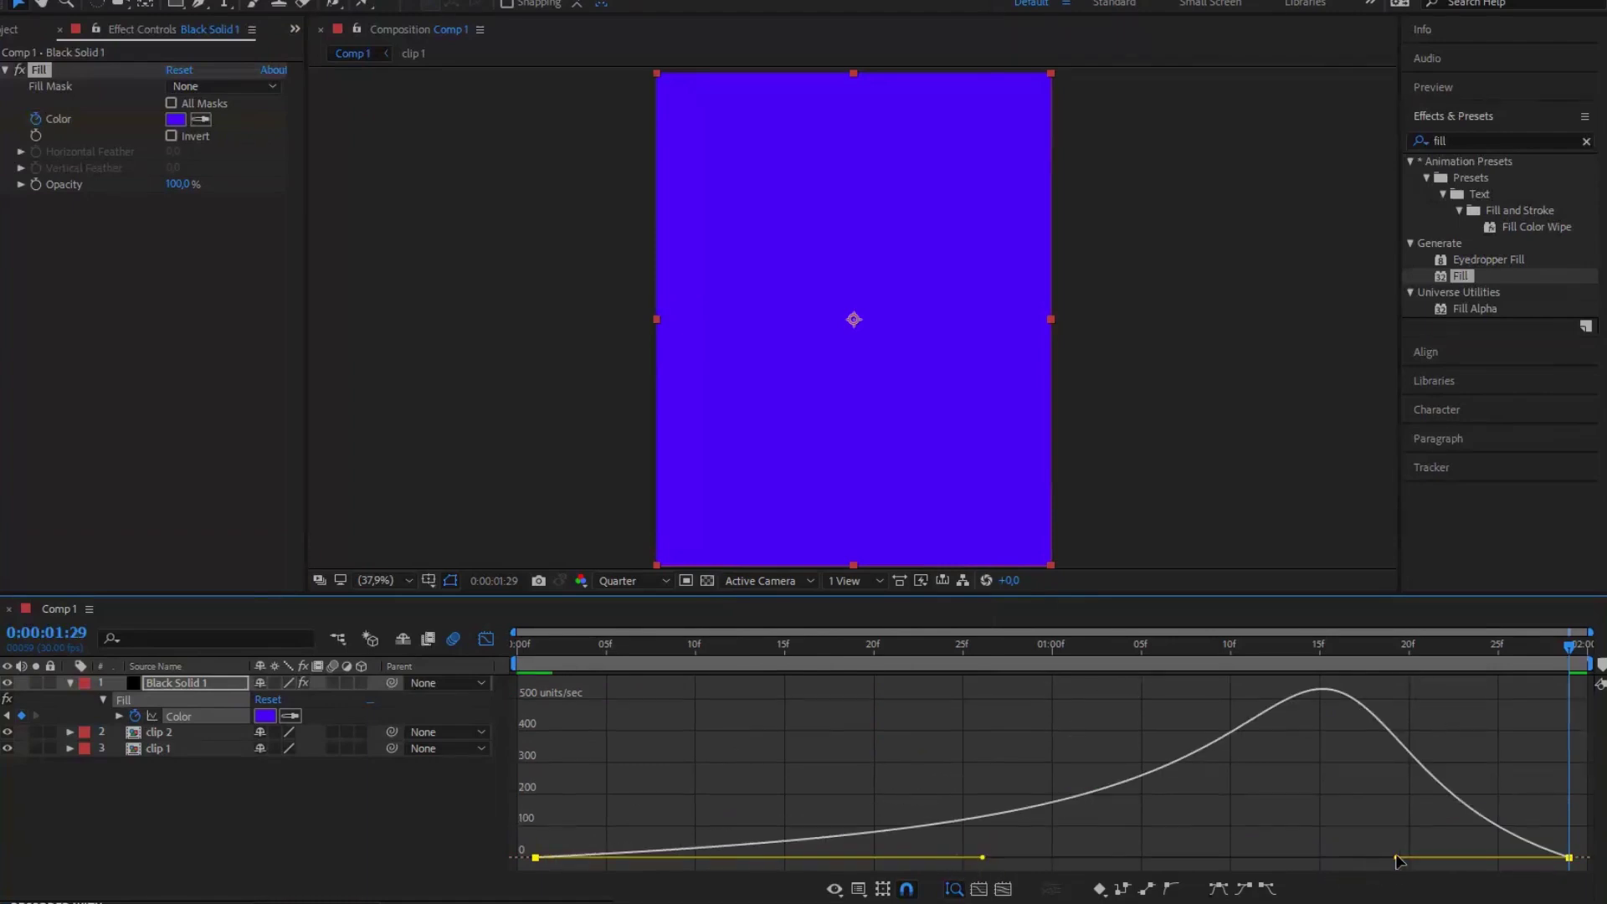
pyautogui.moveTo(1396, 857); pyautogui.dragTo(1139, 857)
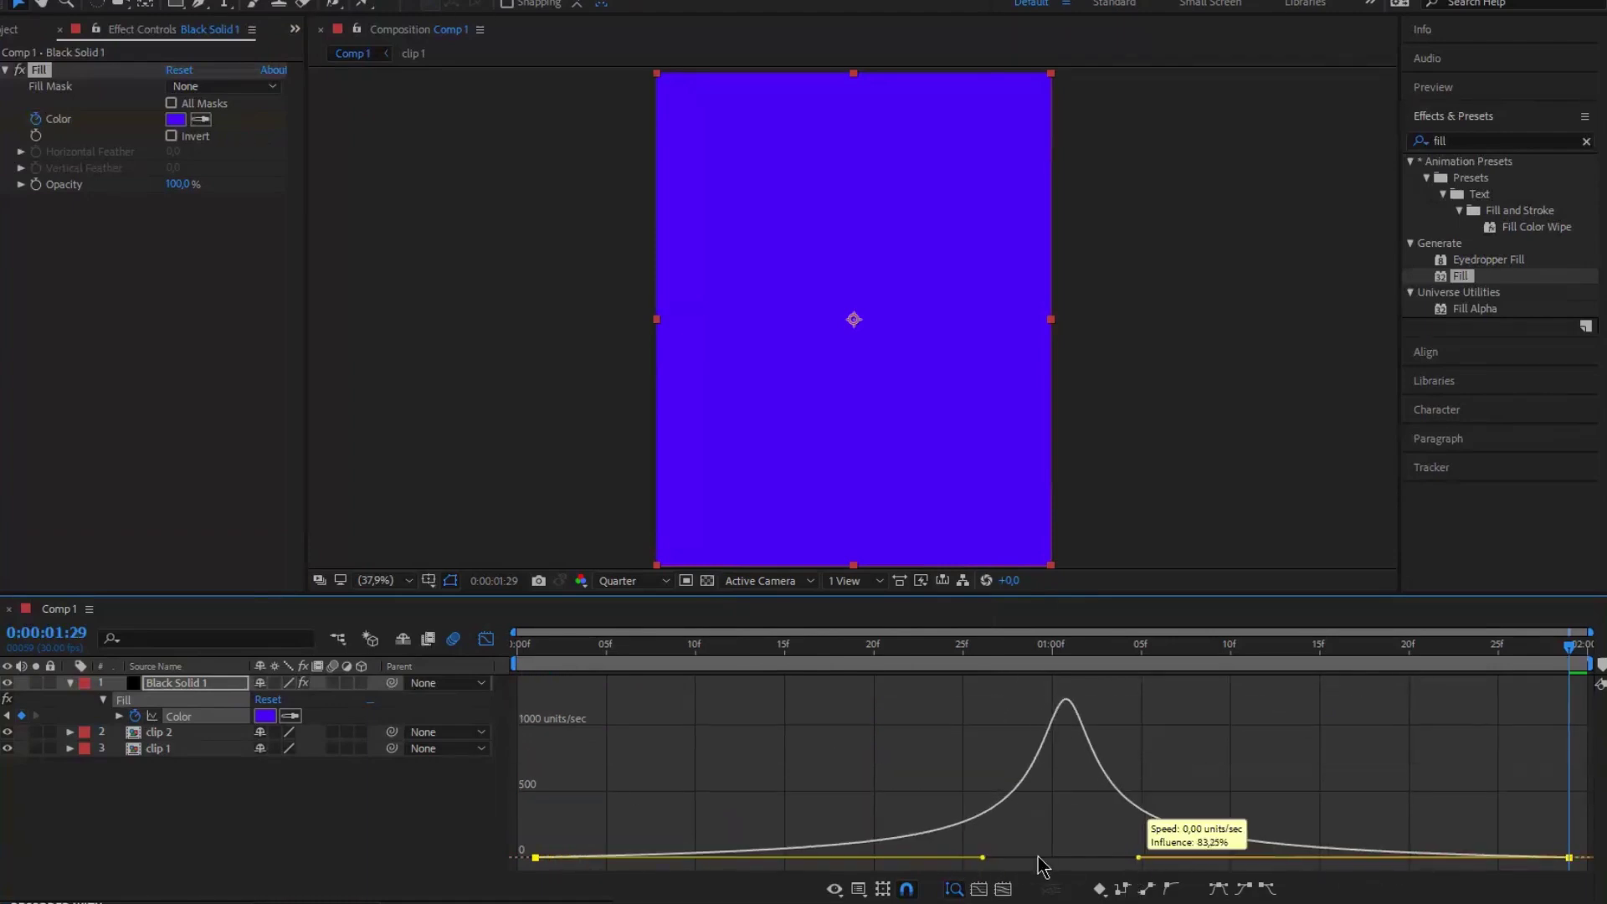
pyautogui.moveTo(981, 857); pyautogui.dragTo(967, 857)
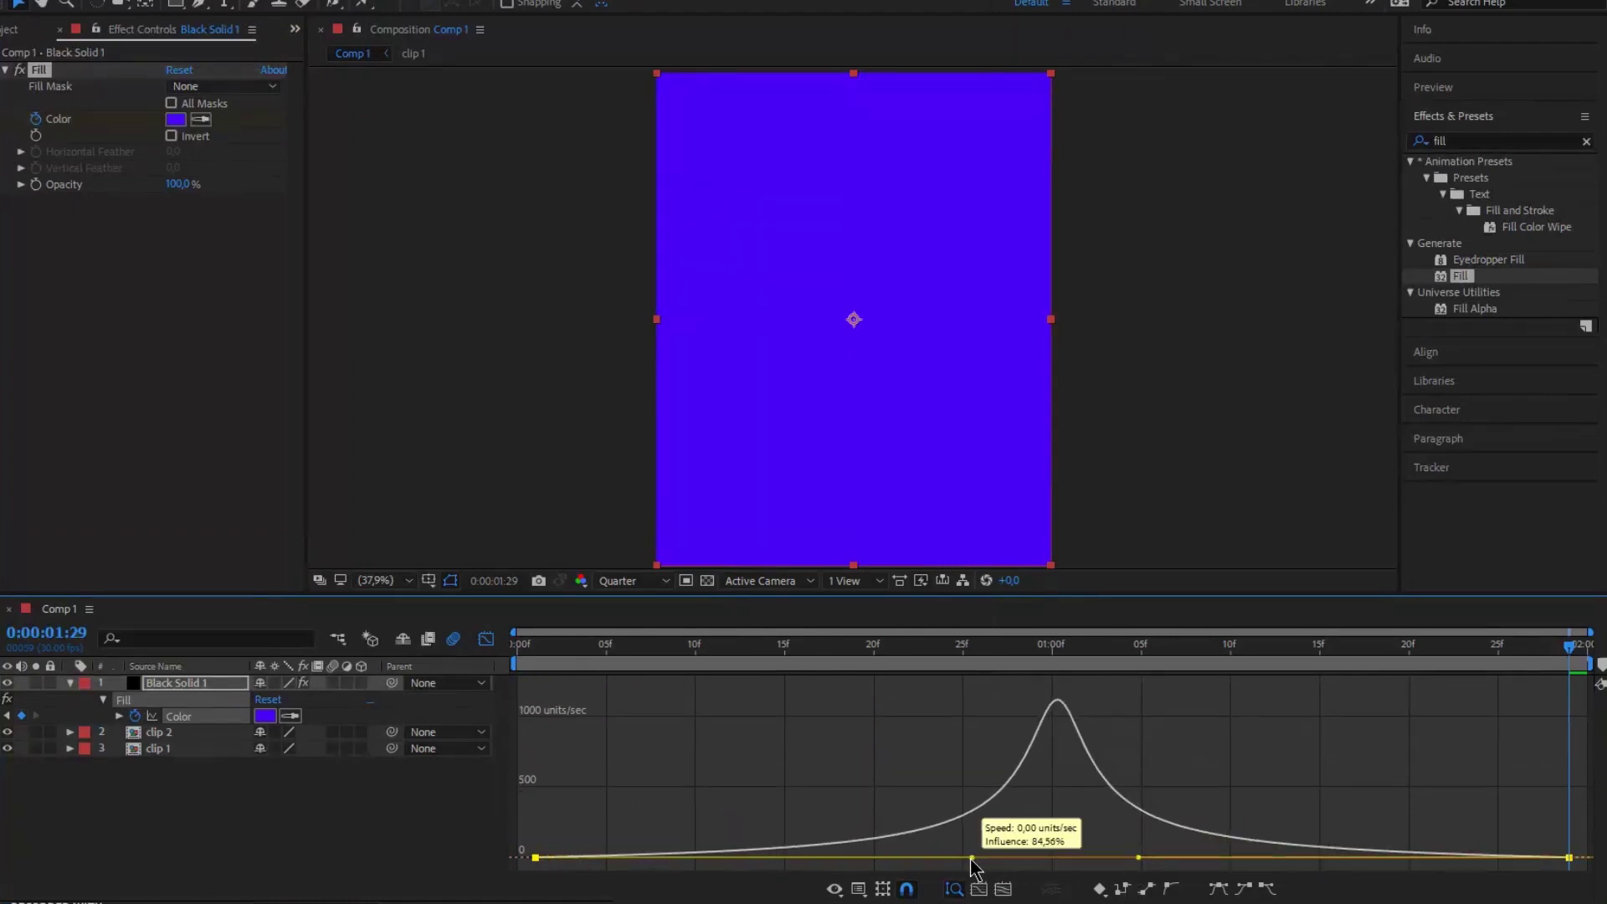
pyautogui.rightClick(539, 706)
pyautogui.click(586, 506)
pyautogui.click(486, 639)
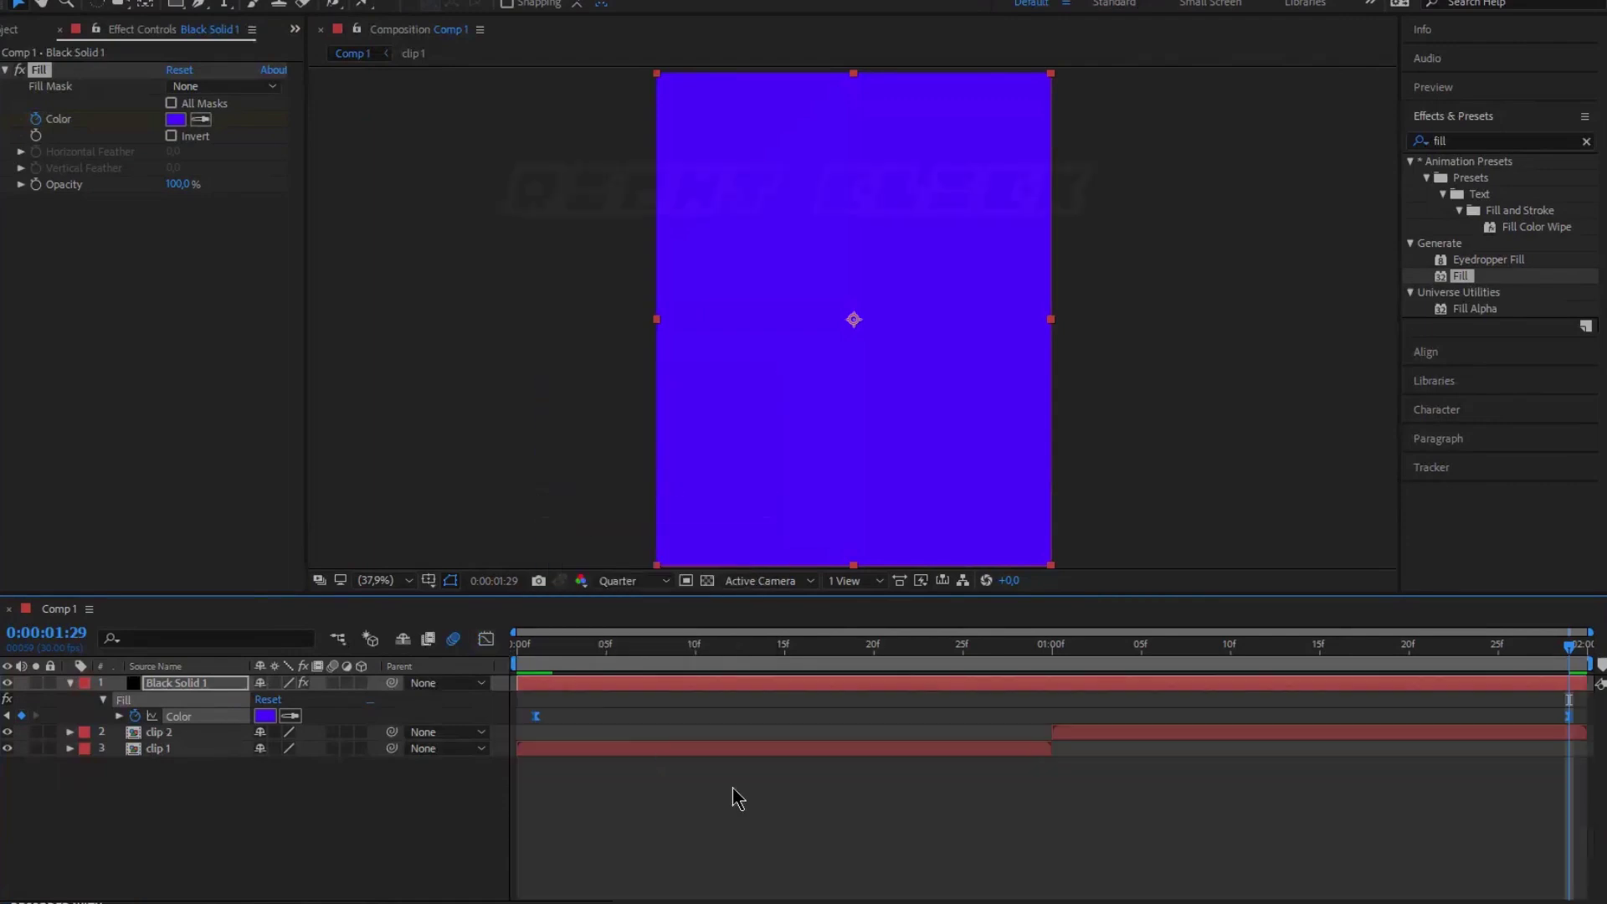
pyautogui.click(737, 798)
# Step: Add a new mask to Black Solid 1
pyautogui.click(520, 646)
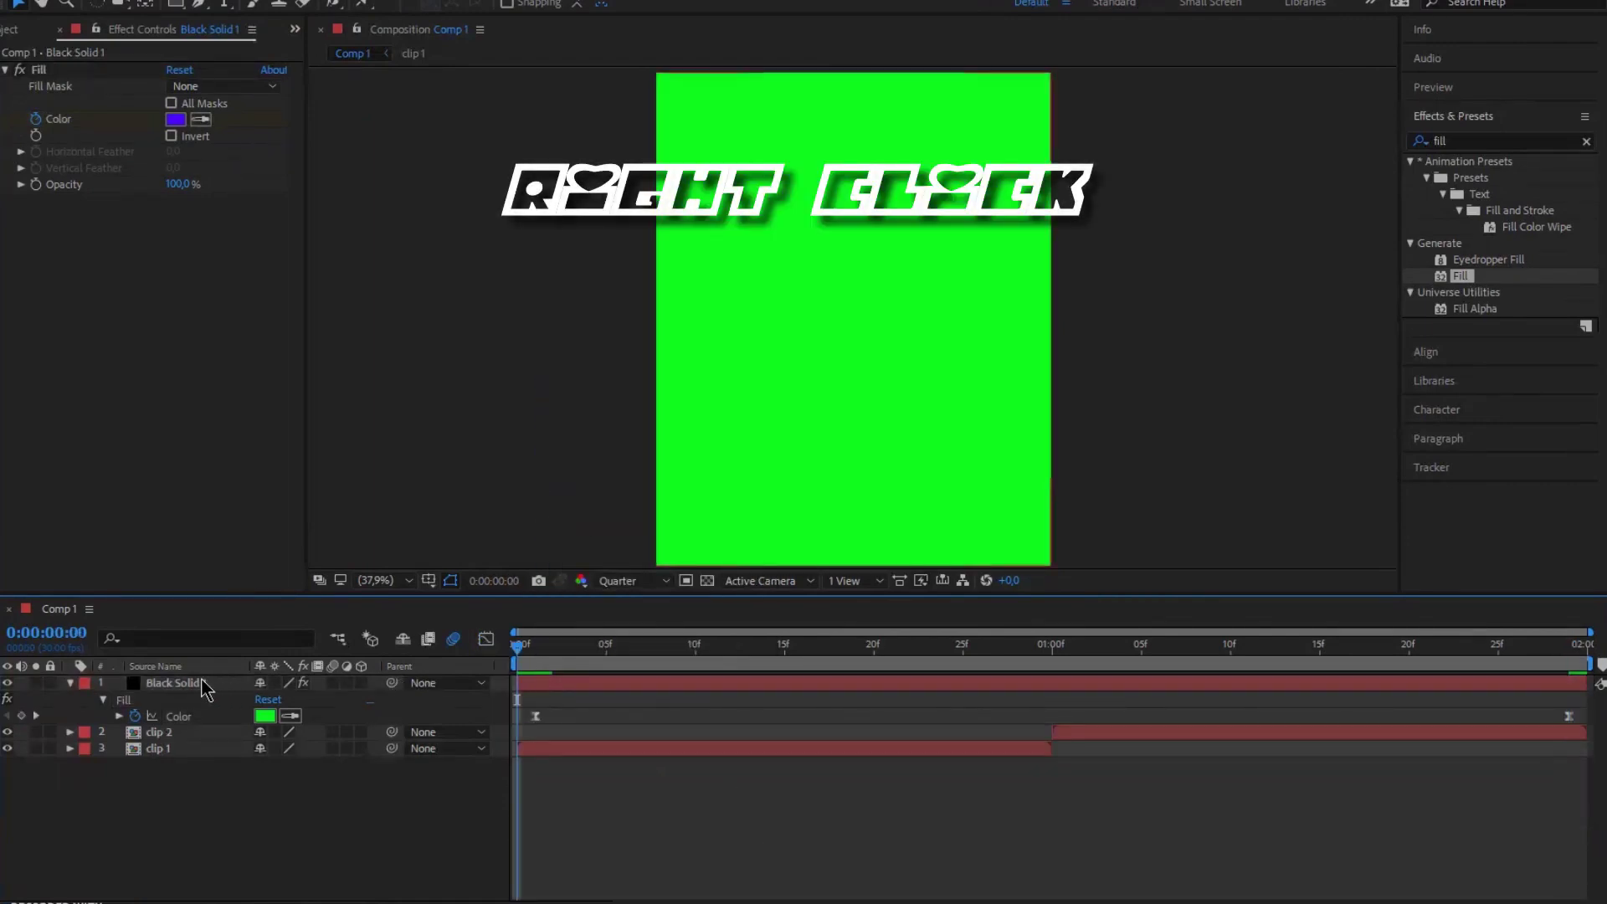
pyautogui.click(205, 682)
pyautogui.click(70, 683)
pyautogui.rightClick(202, 683)
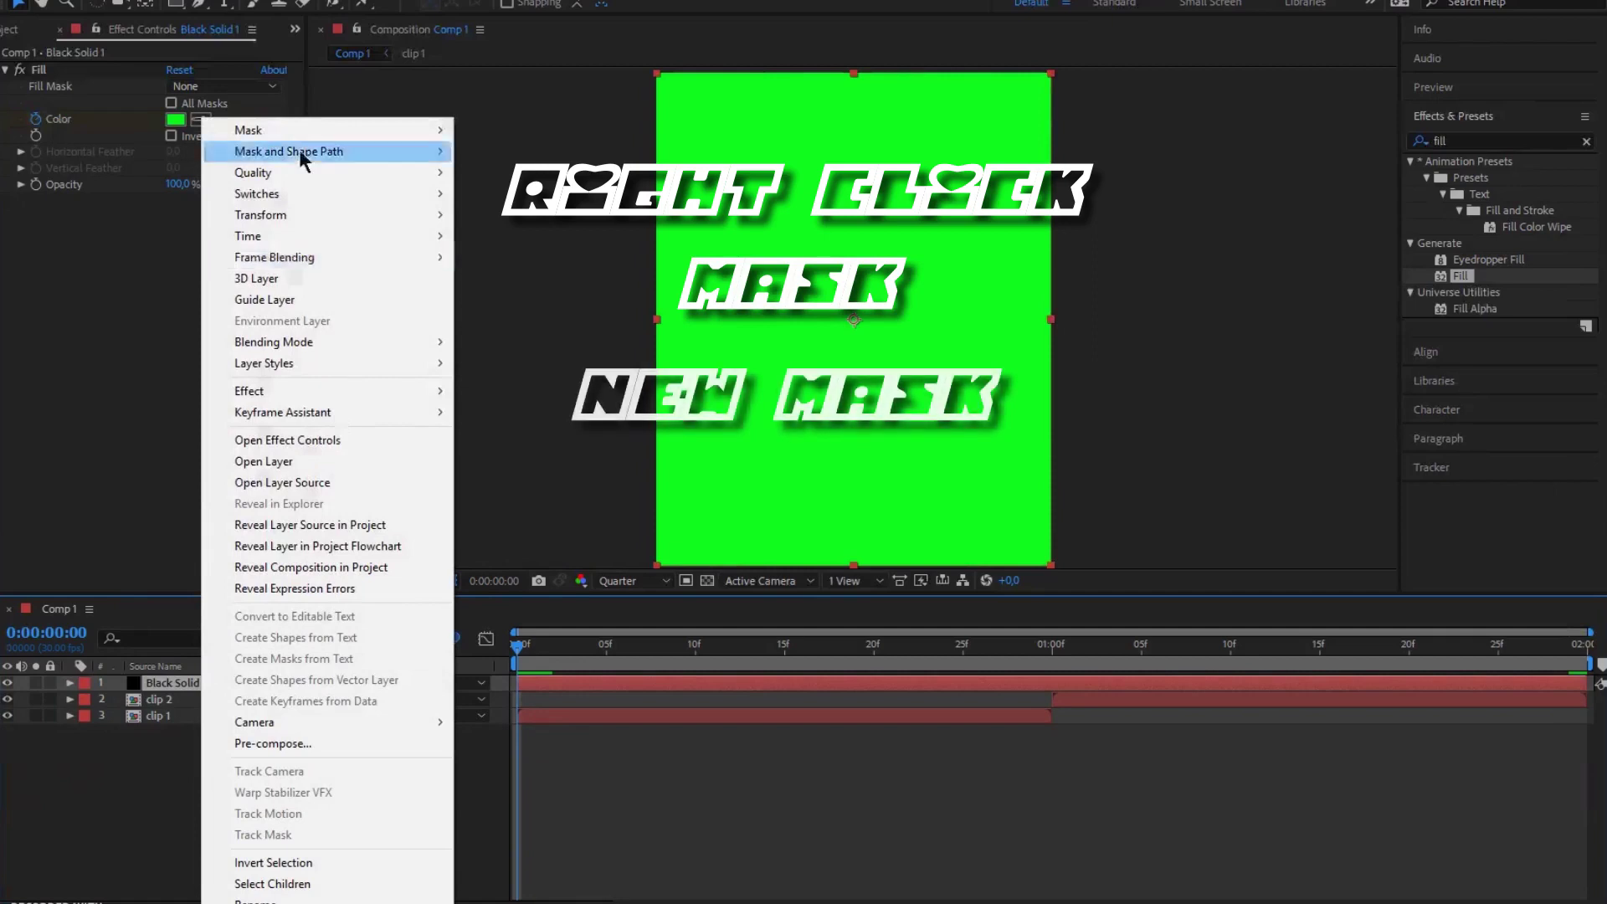
pyautogui.moveTo(298, 128)
pyautogui.click(473, 136)
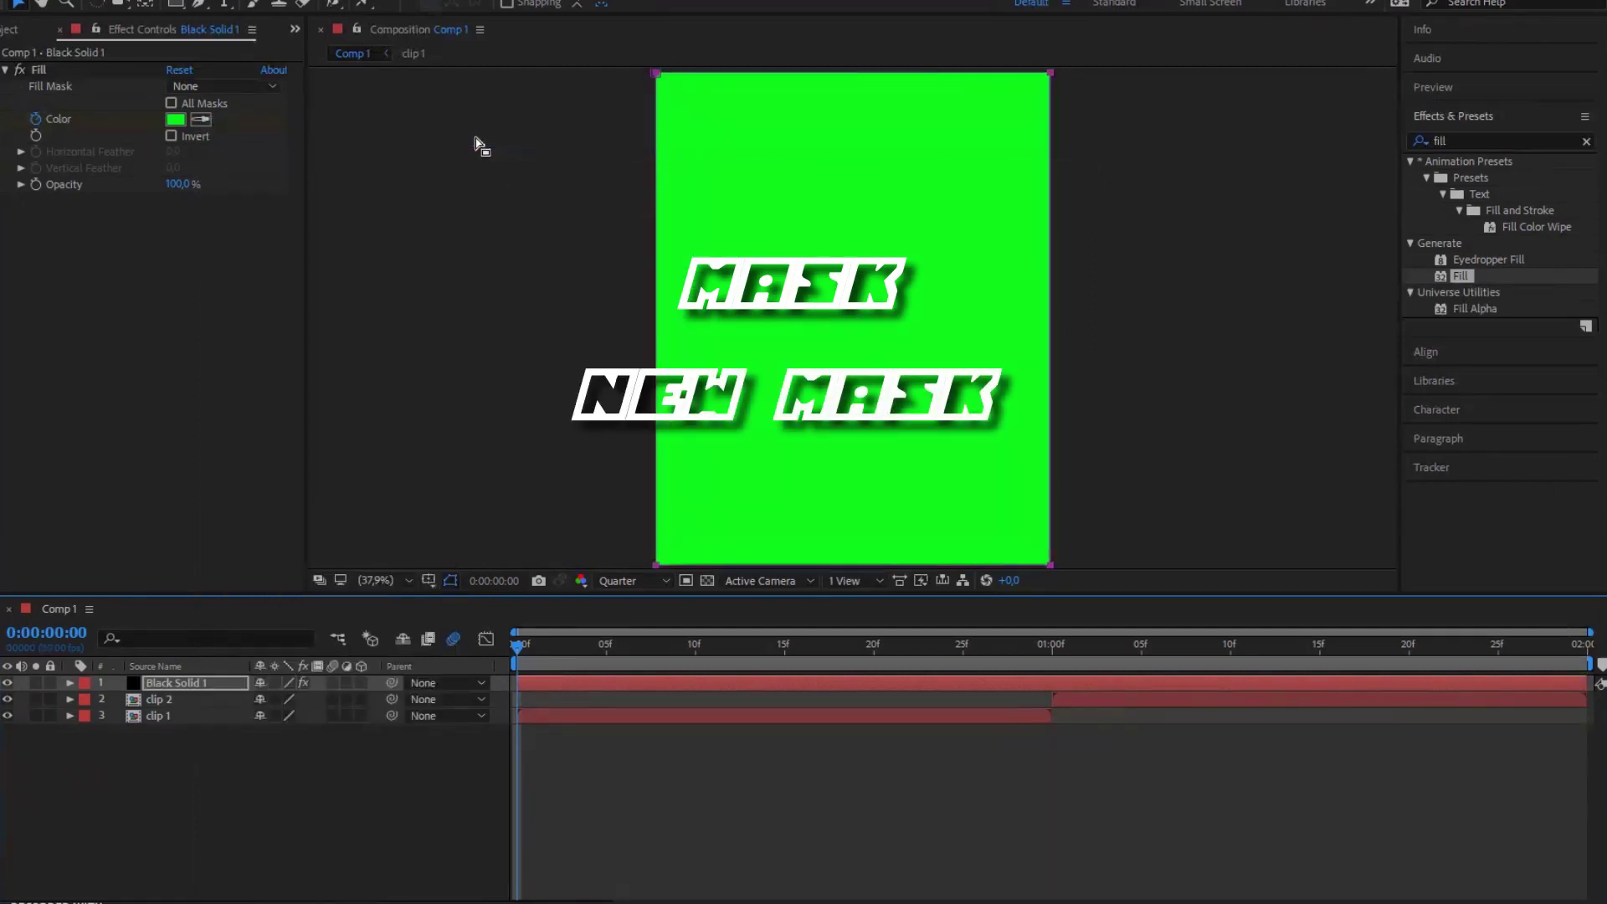
# Step: Invert Mask 1 and set its Mask Expansion to -20 for a green border
pyautogui.click(151, 688)
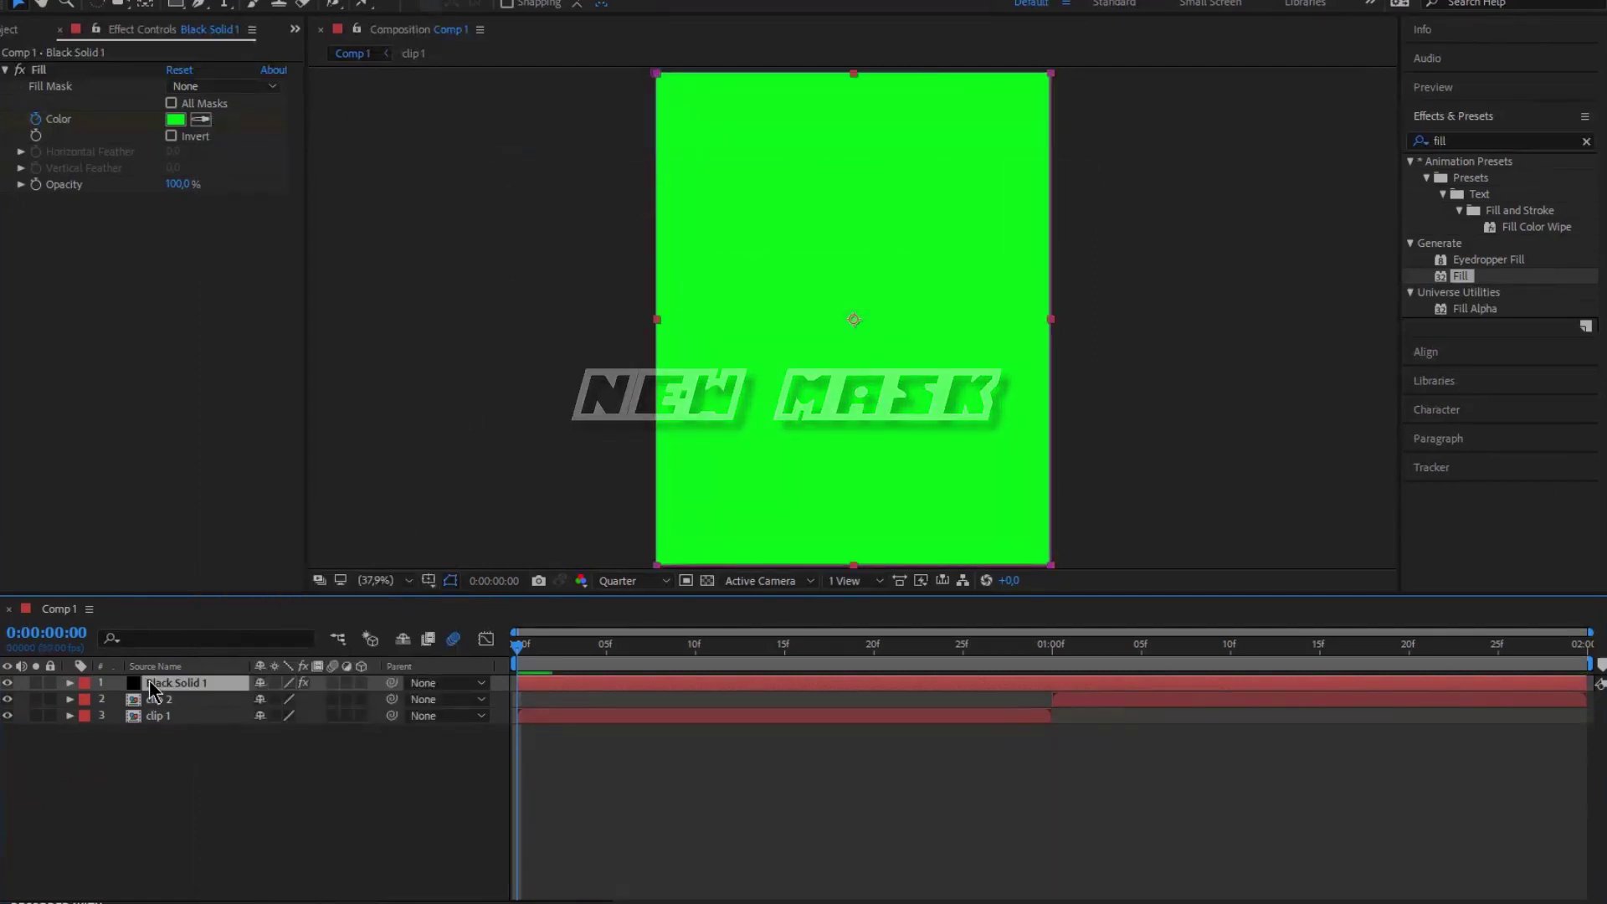
pyautogui.press('m')
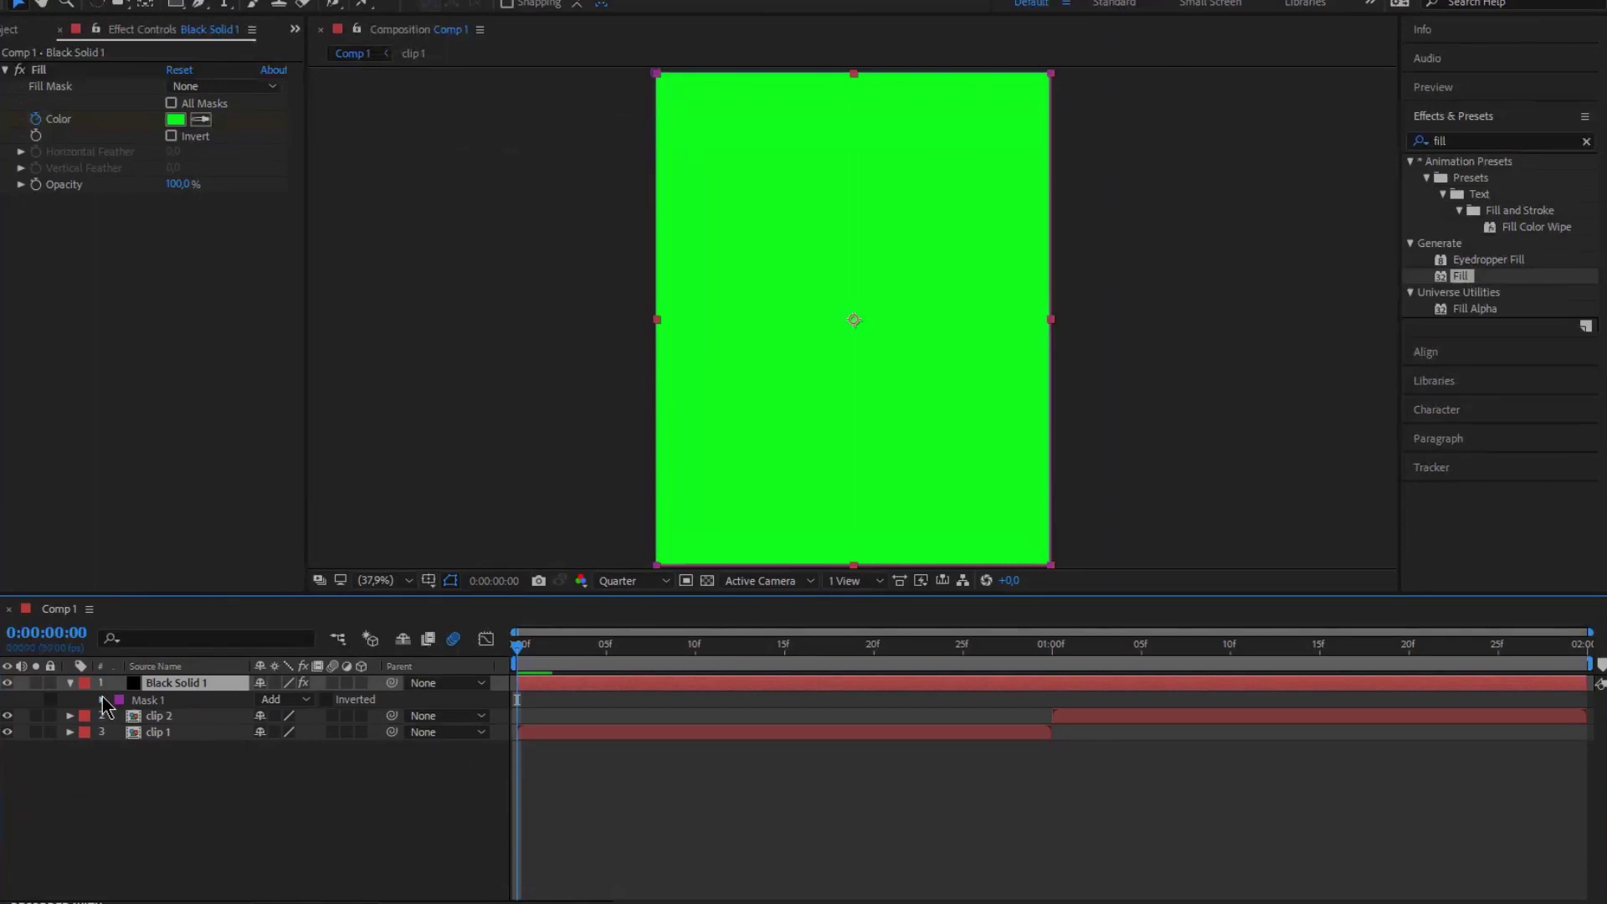
pyautogui.click(103, 701)
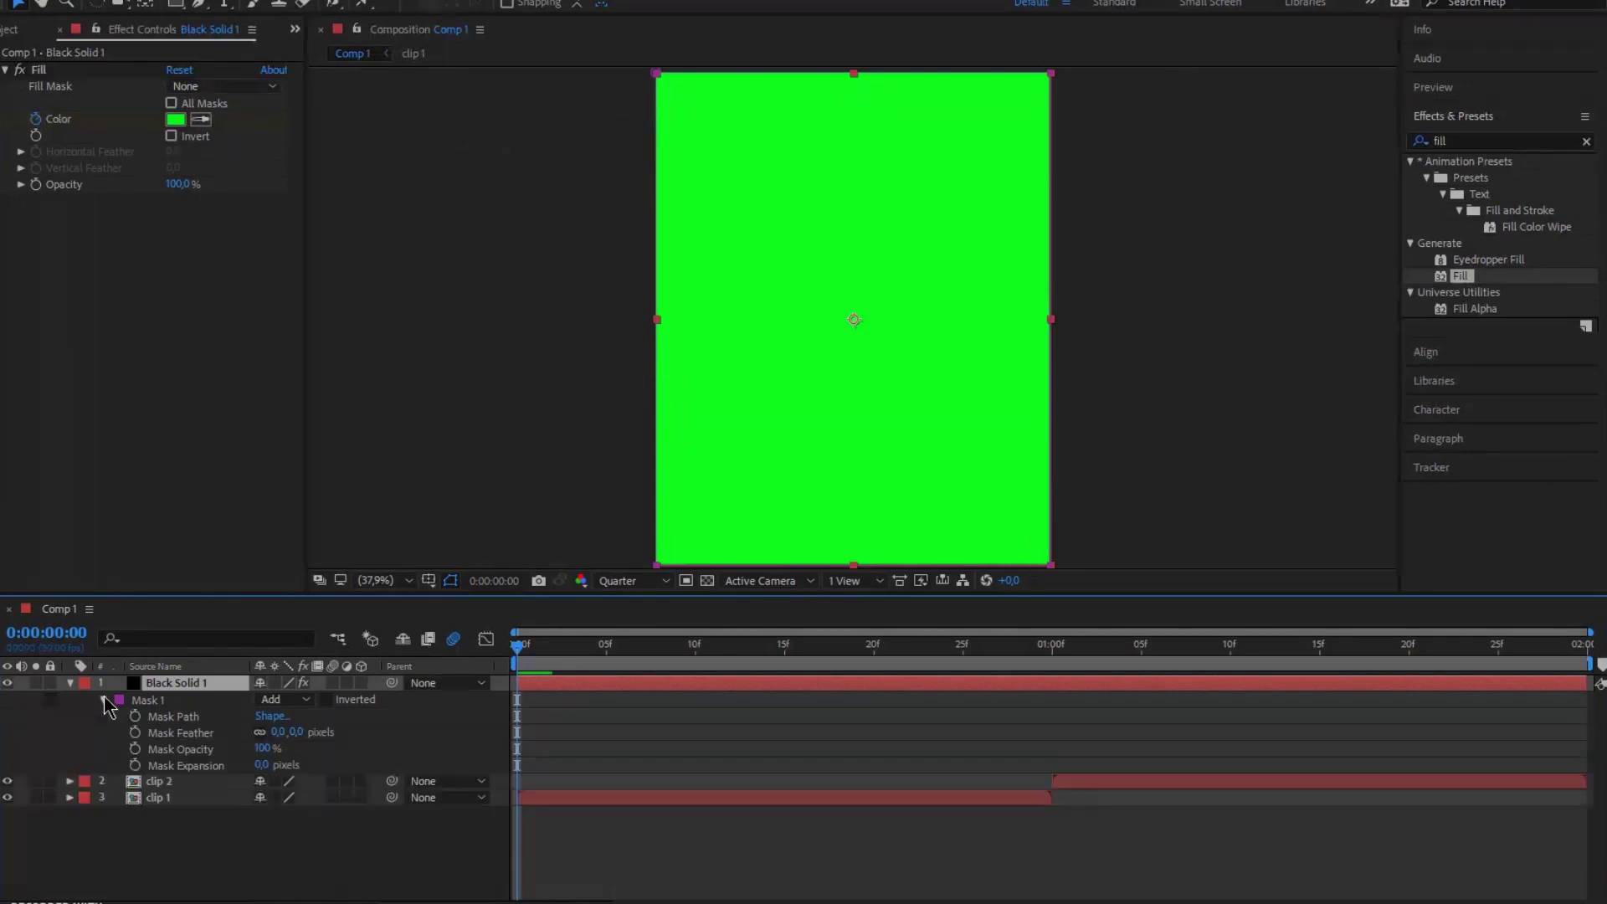
pyautogui.click(326, 699)
pyautogui.moveTo(263, 765); pyautogui.dragTo(246, 770)
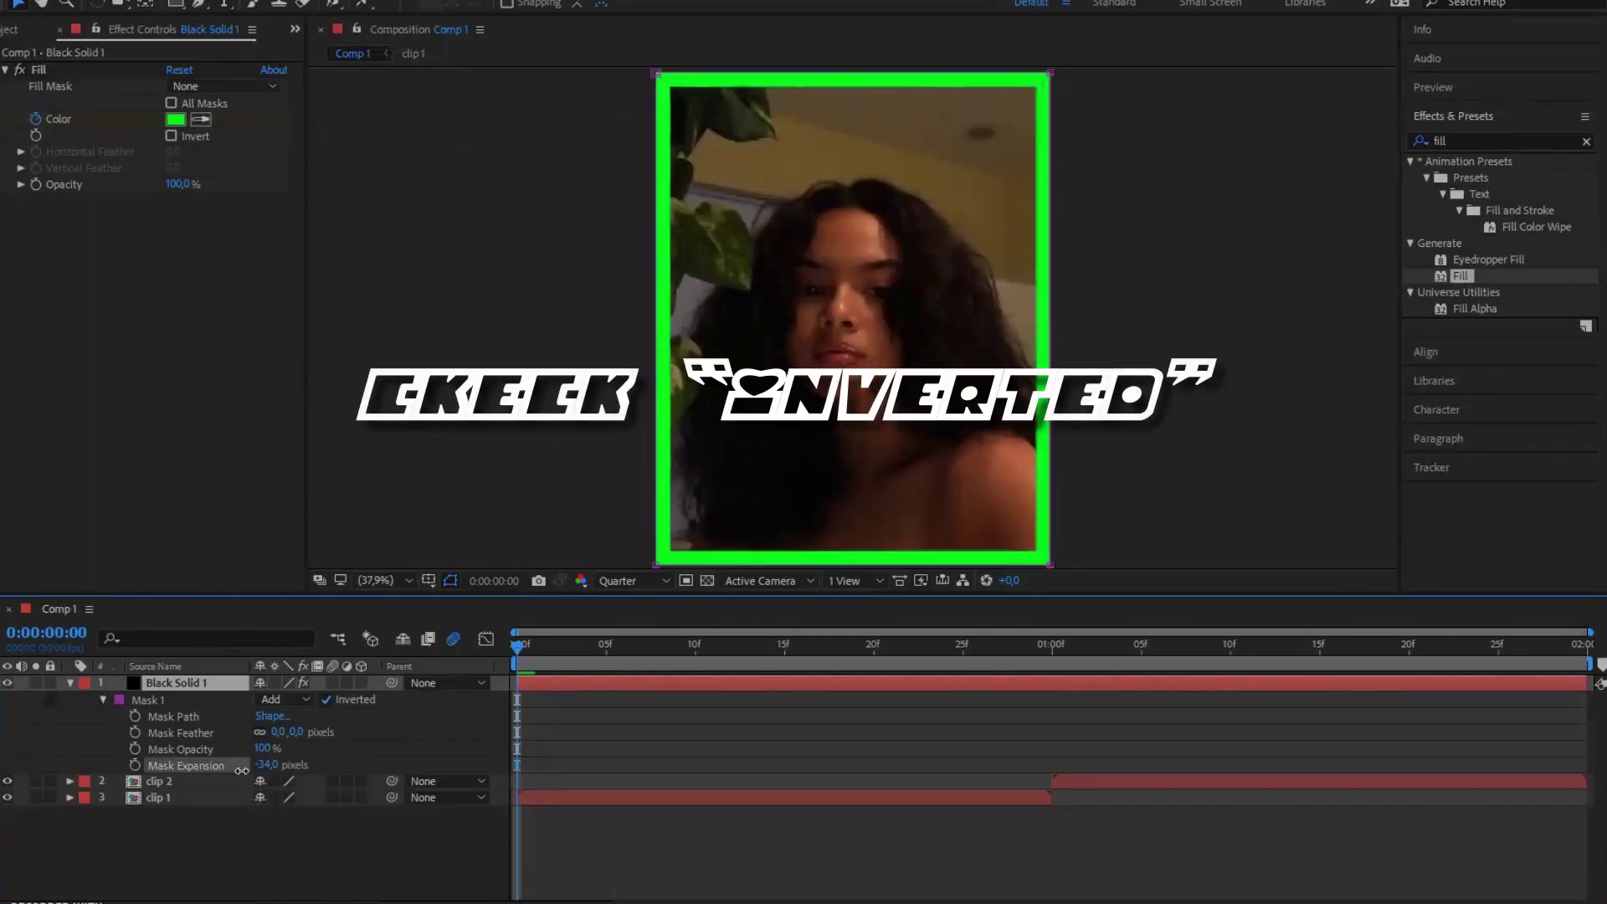
pyautogui.click(264, 763)
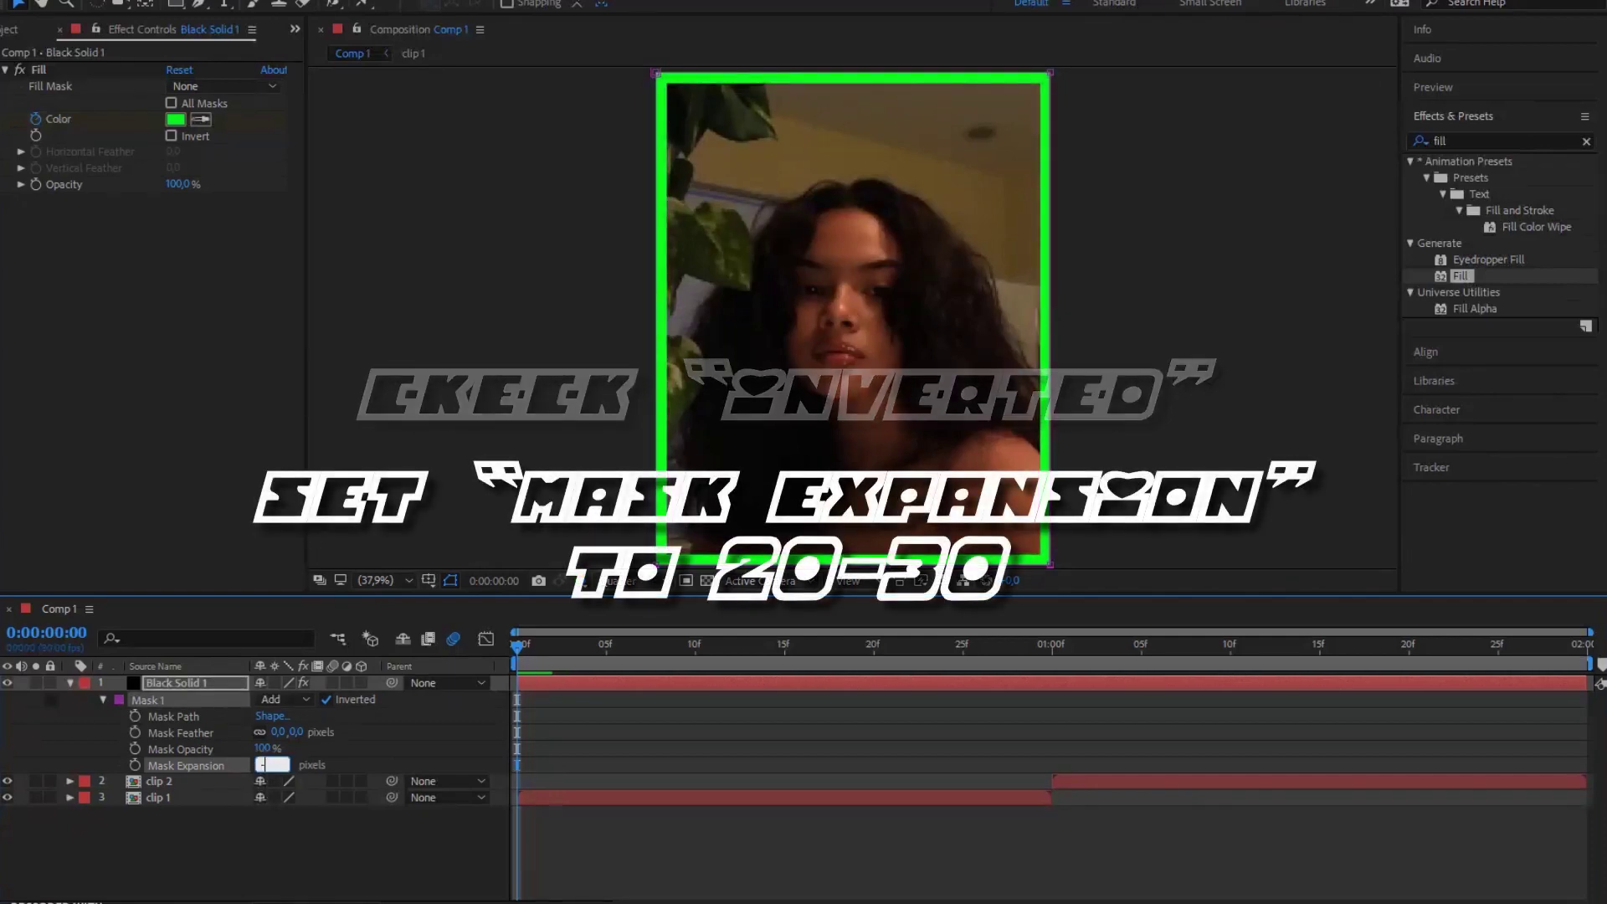
pyautogui.click(263, 765)
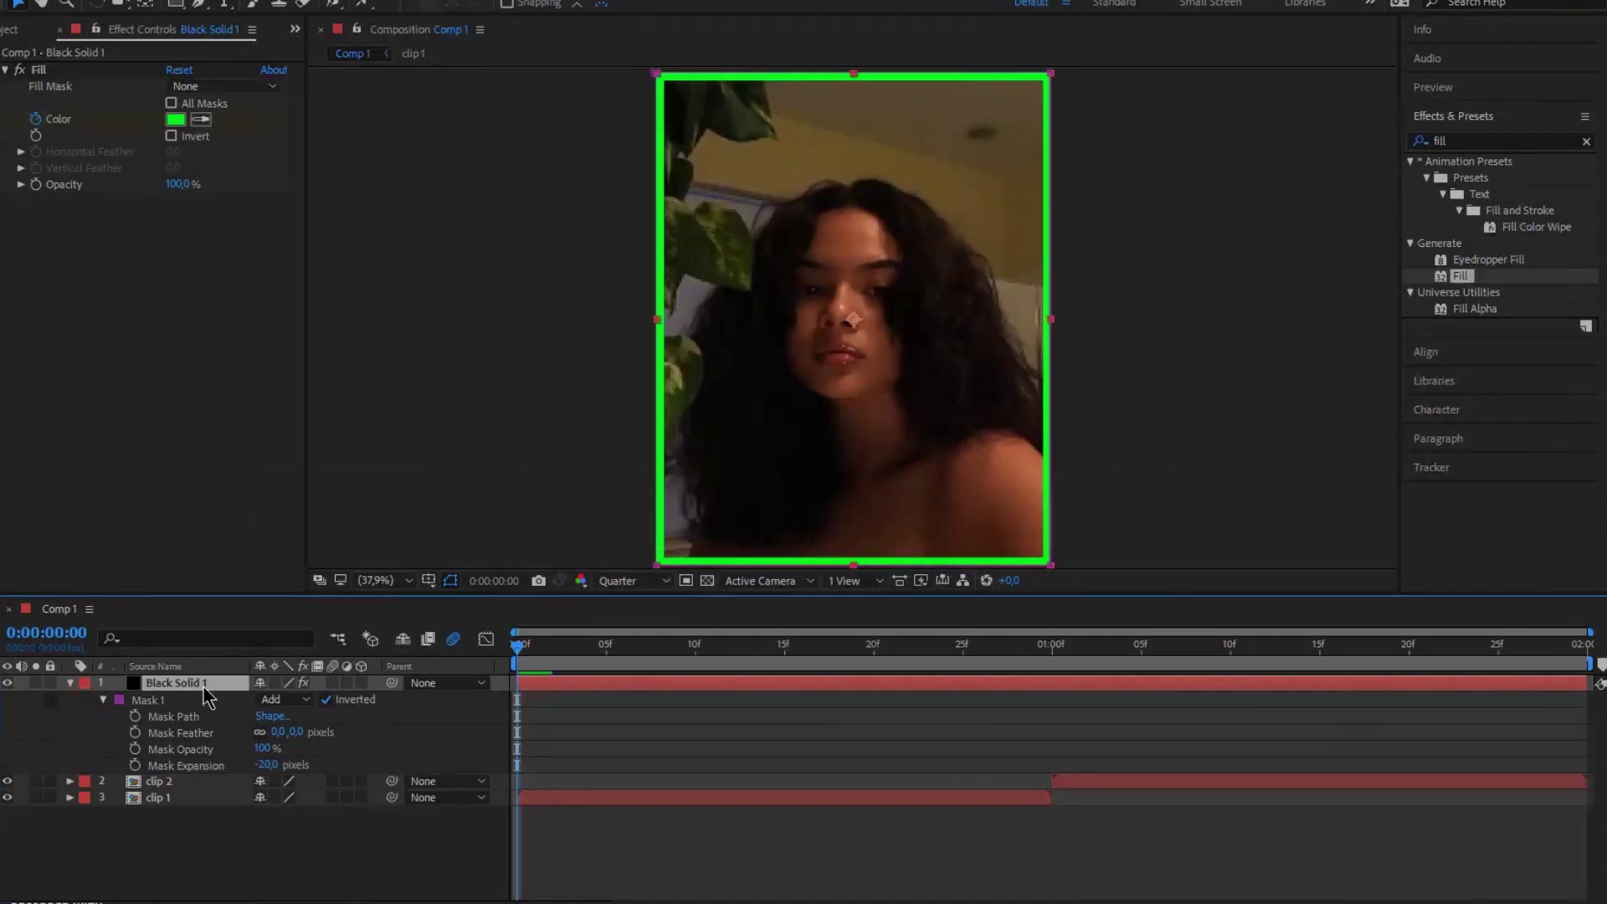
pyautogui.press('u')
pyautogui.press('u')
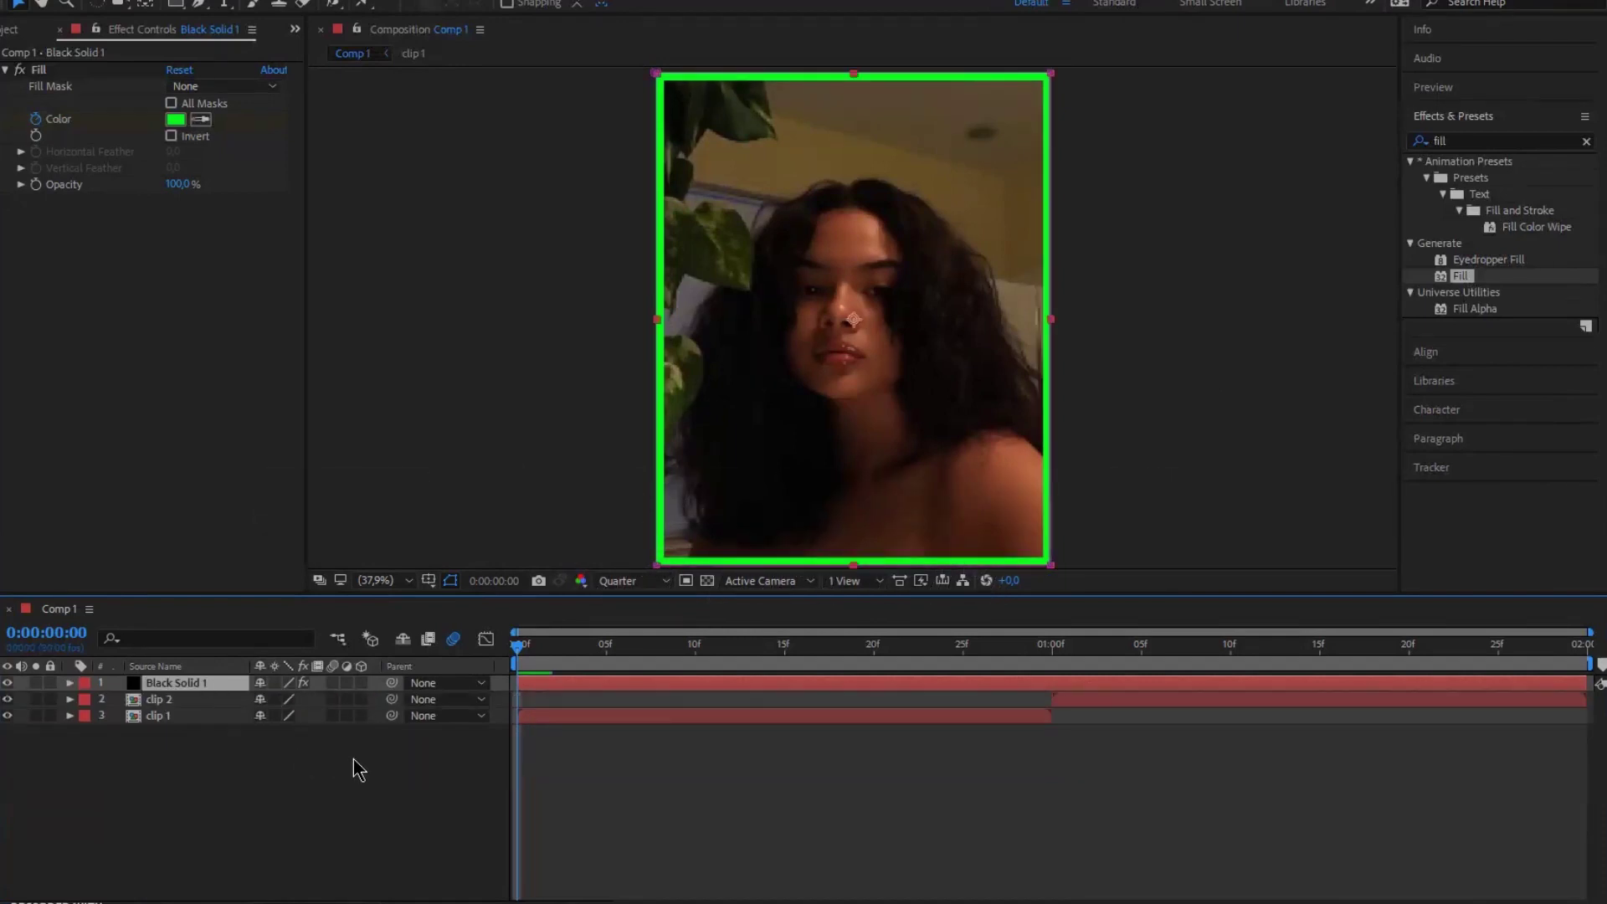
# Step: Pre-compose all three layers into Pre-comp 1
pyautogui.moveTo(353, 758); pyautogui.dragTo(184, 675)
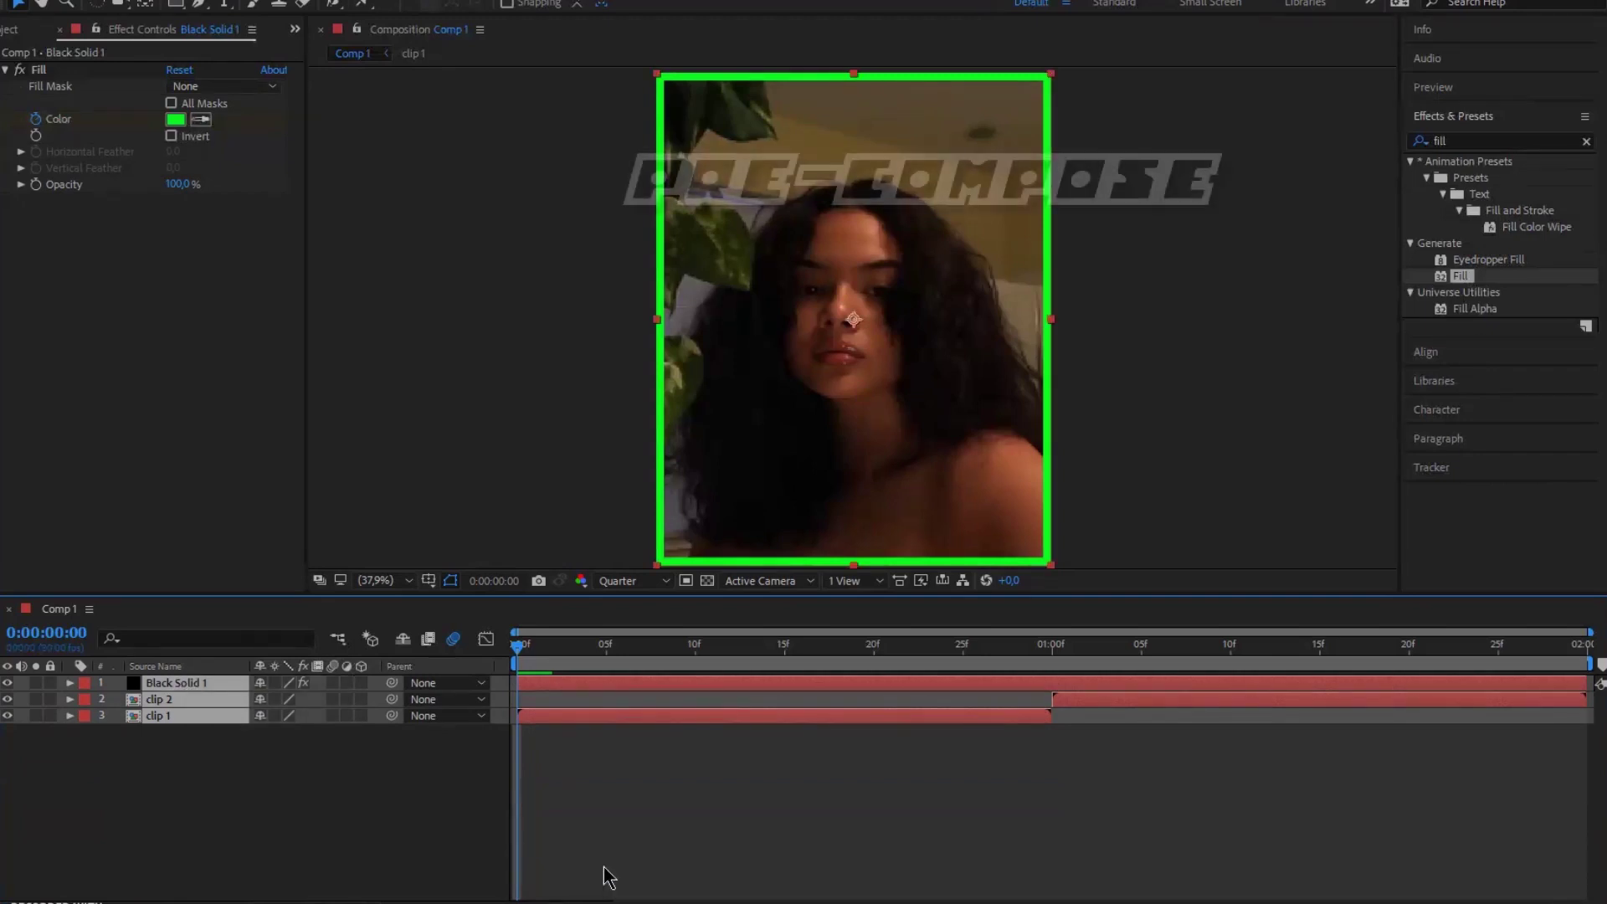
pyautogui.hotkey('ctrl', 'shift', 'c')
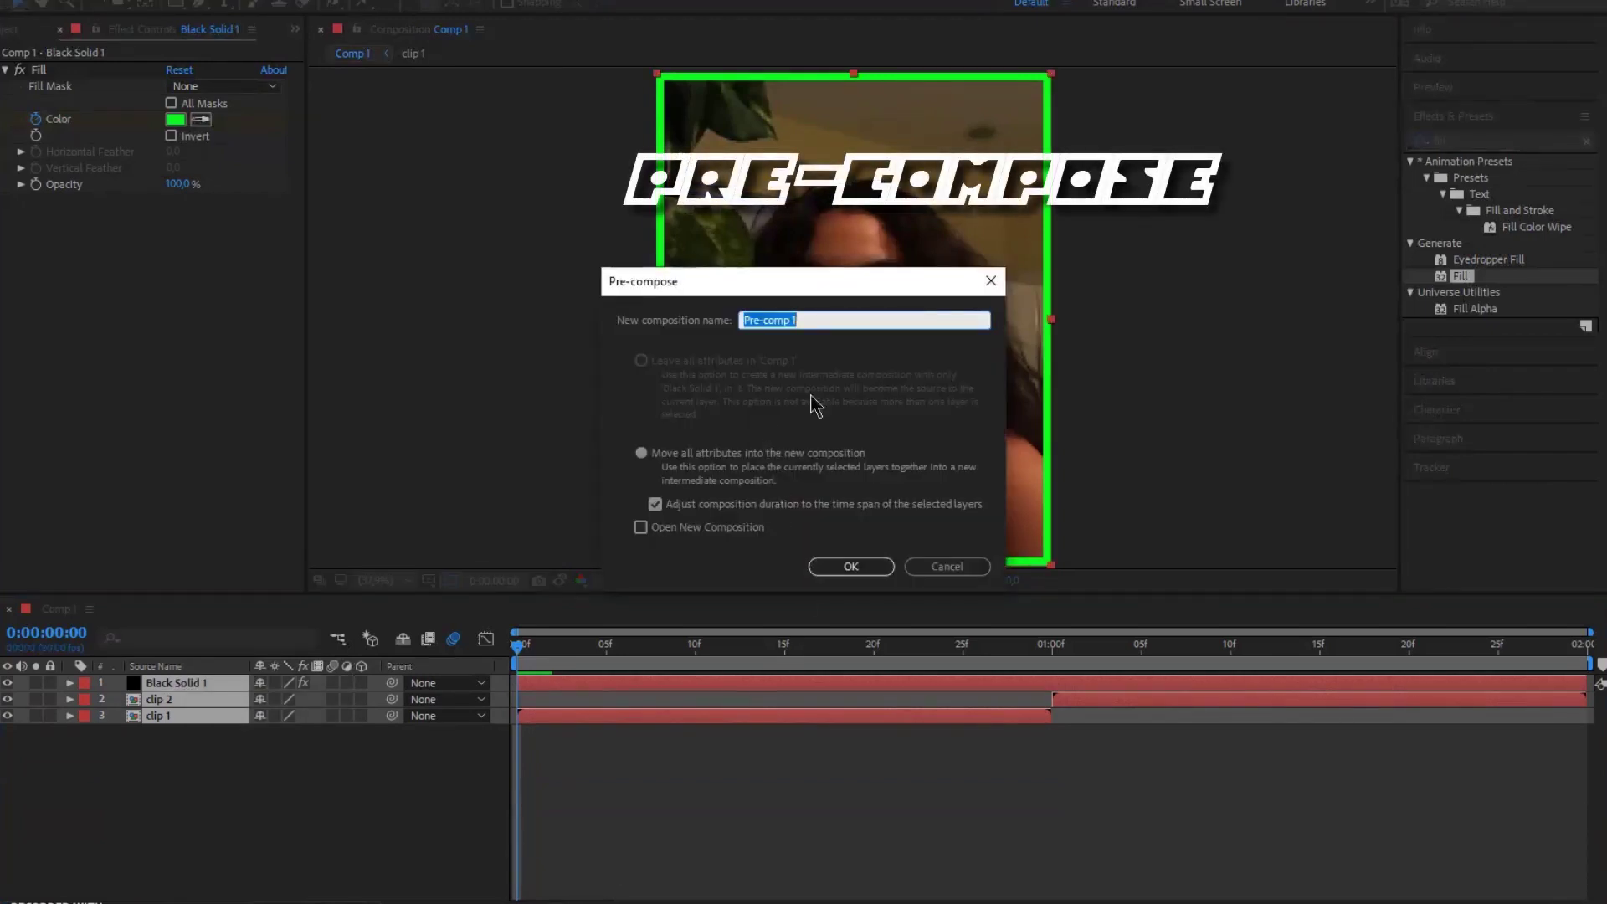
pyautogui.press('Return')
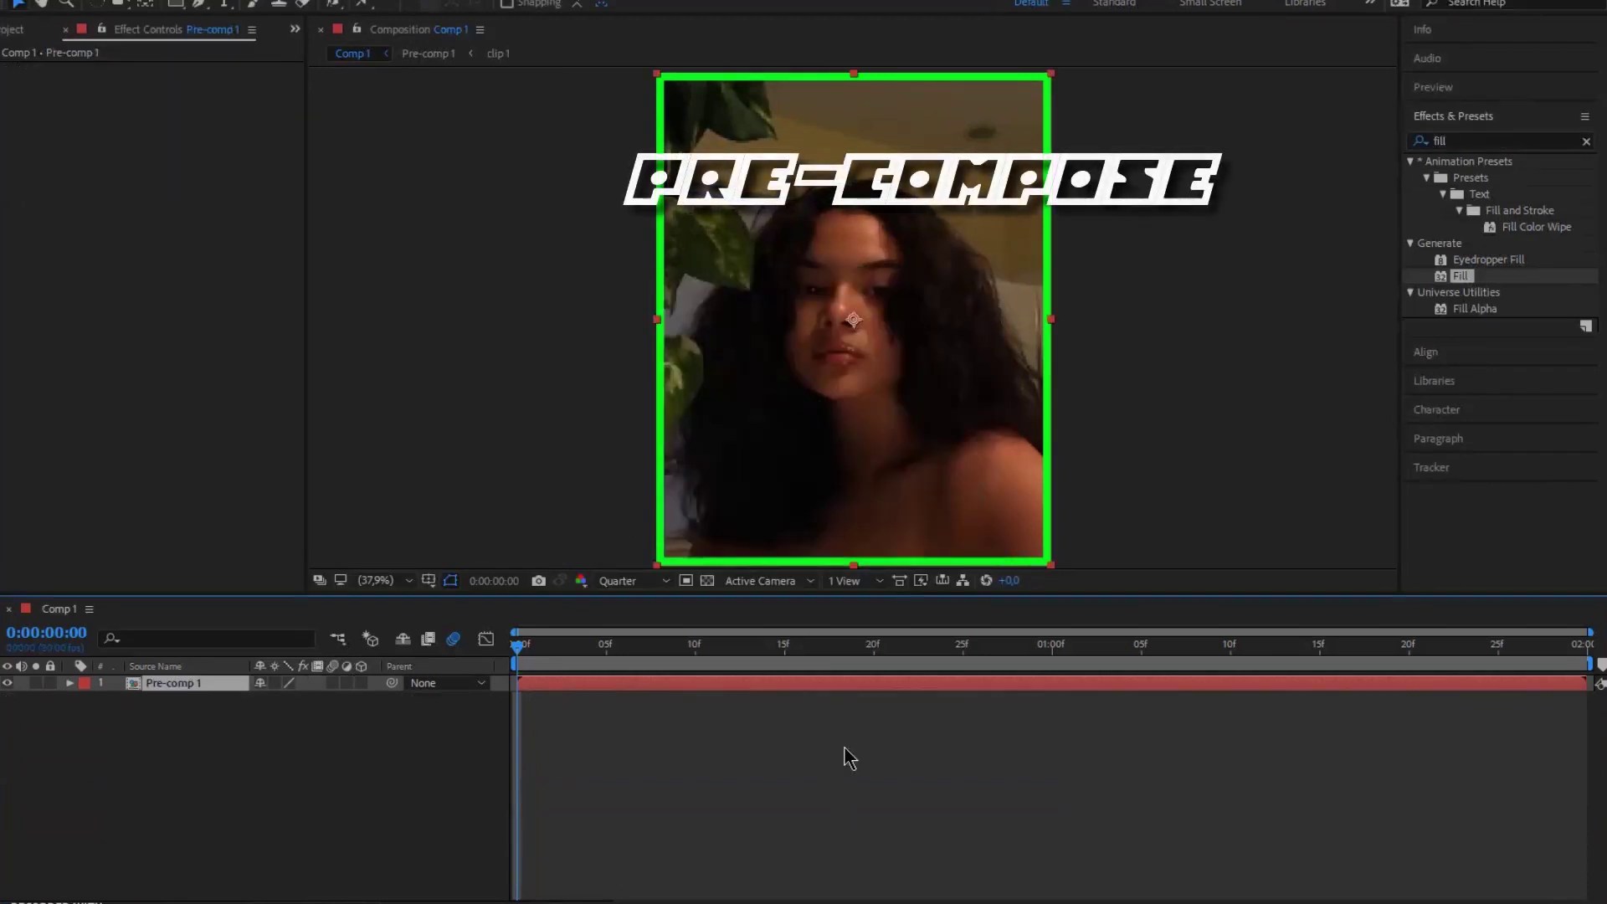
# Step: Apply the CC Tiler effect to Pre-comp 1
pyautogui.doubleClick(1514, 140)
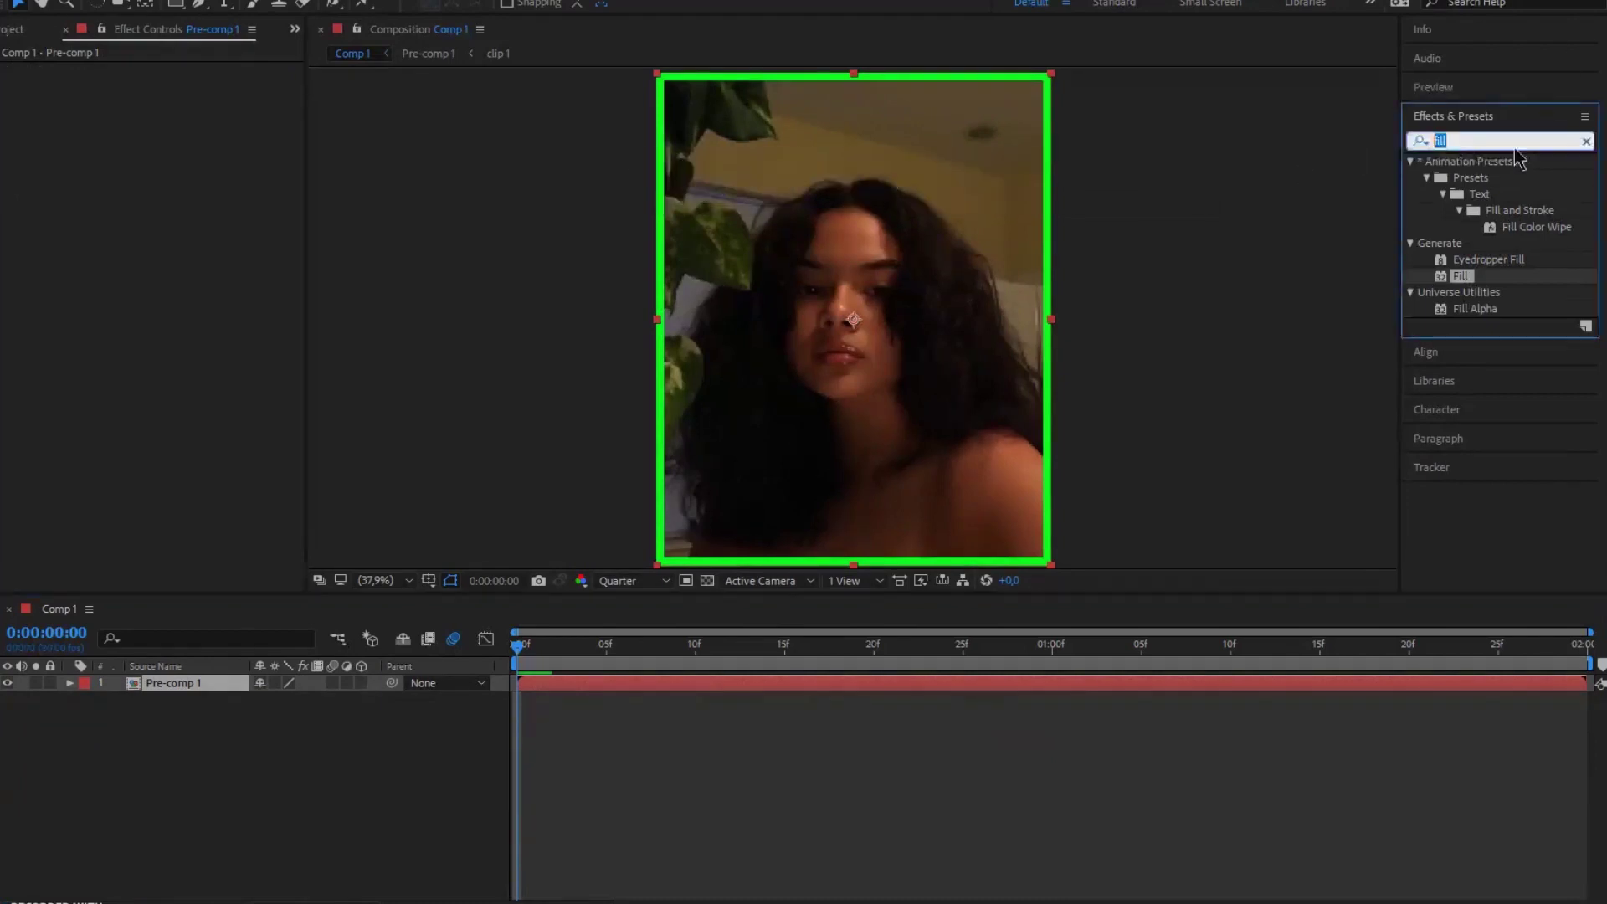
pyautogui.write('cc tiler')
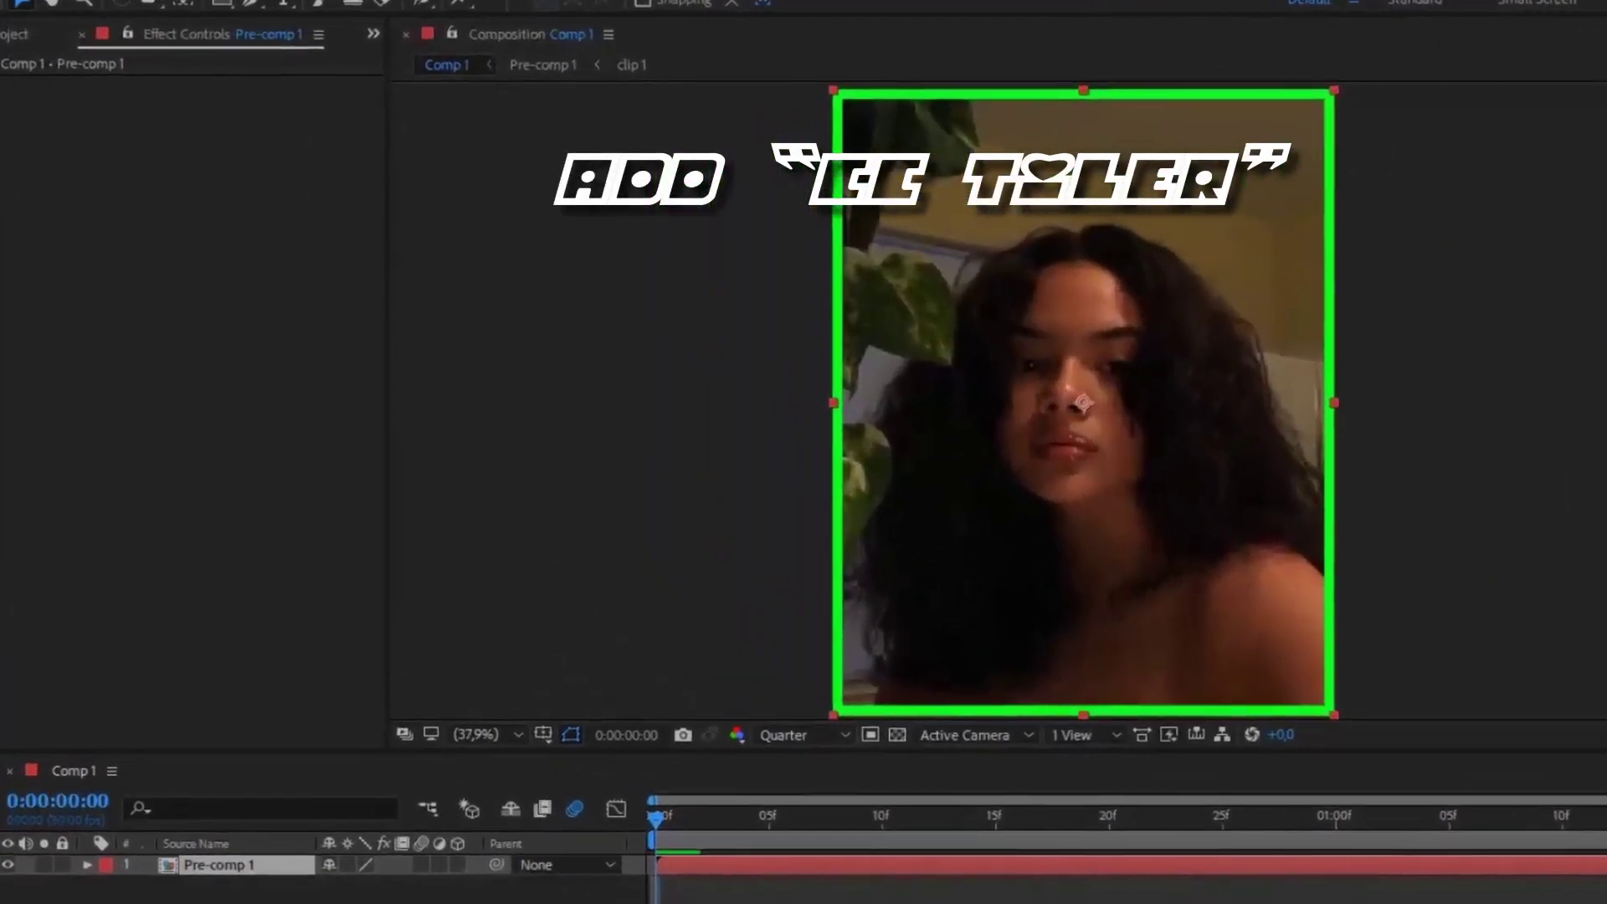
pyautogui.moveTo(1507, 197); pyautogui.dragTo(398, 202)
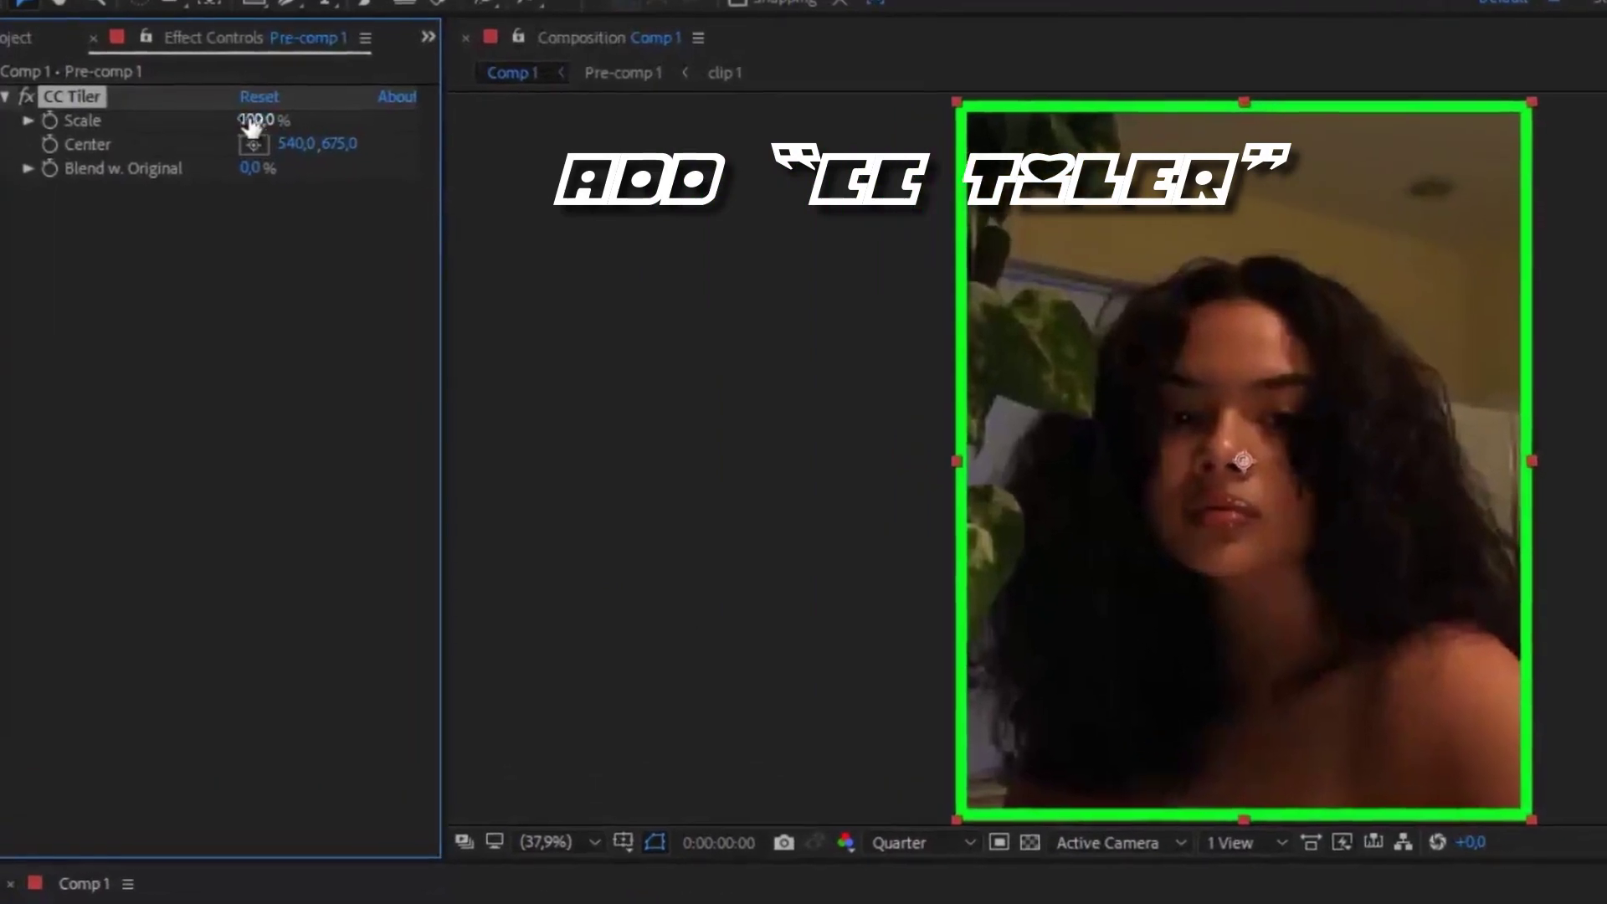
# Step: Set CC Tiler Scale to 45%, then lower it to 40%
pyautogui.click(272, 127)
pyautogui.write('45')
pyautogui.press('Return')
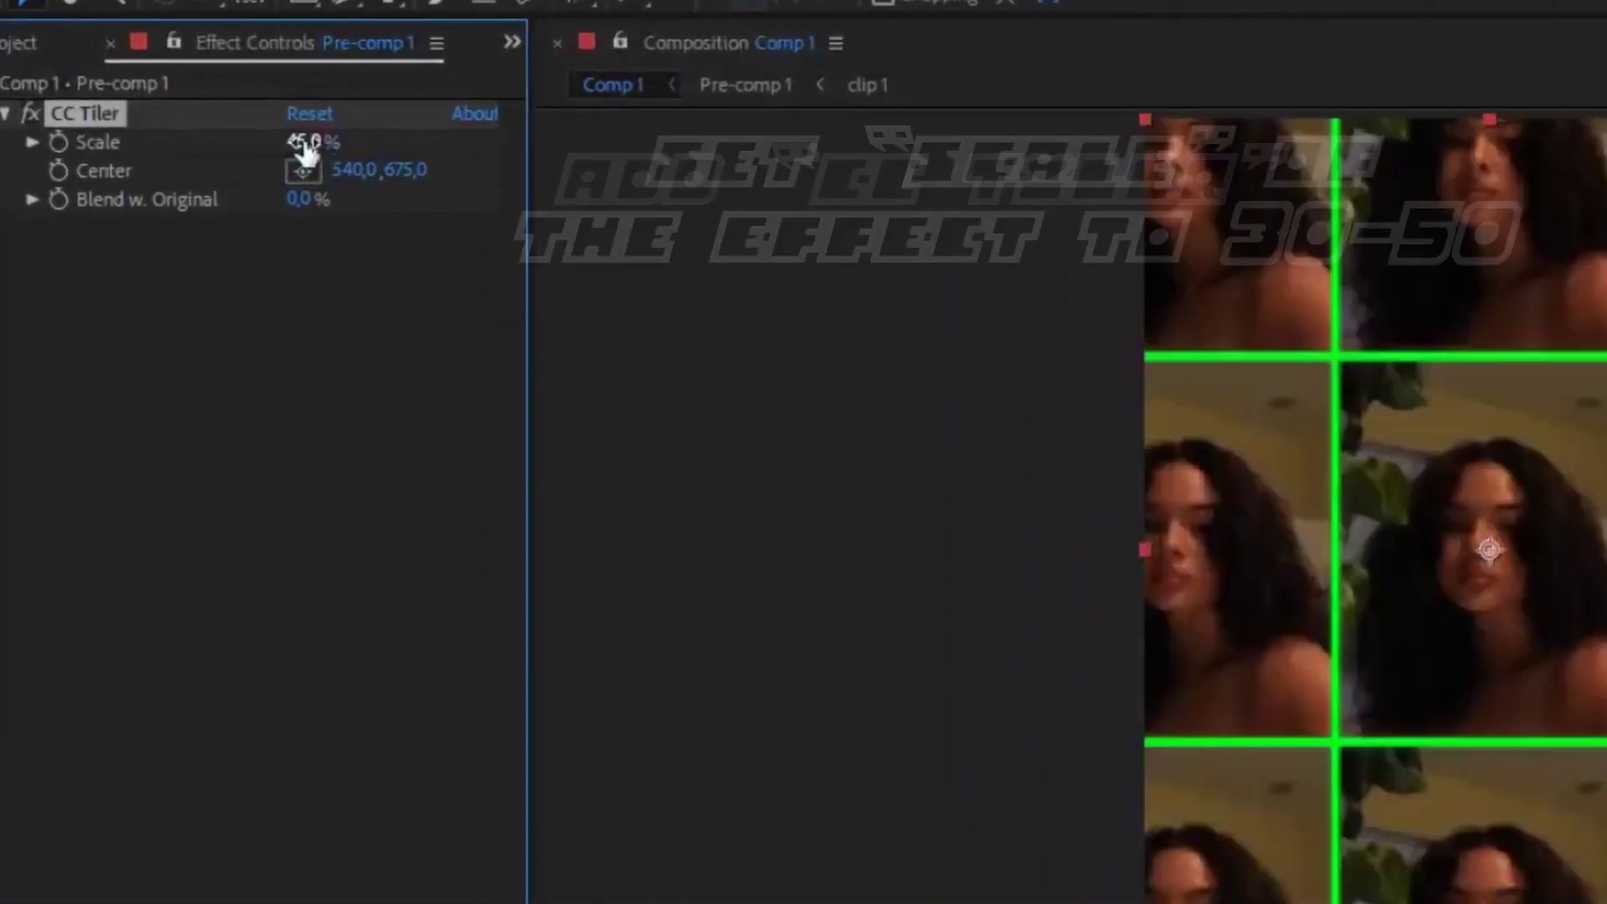
pyautogui.click(308, 144)
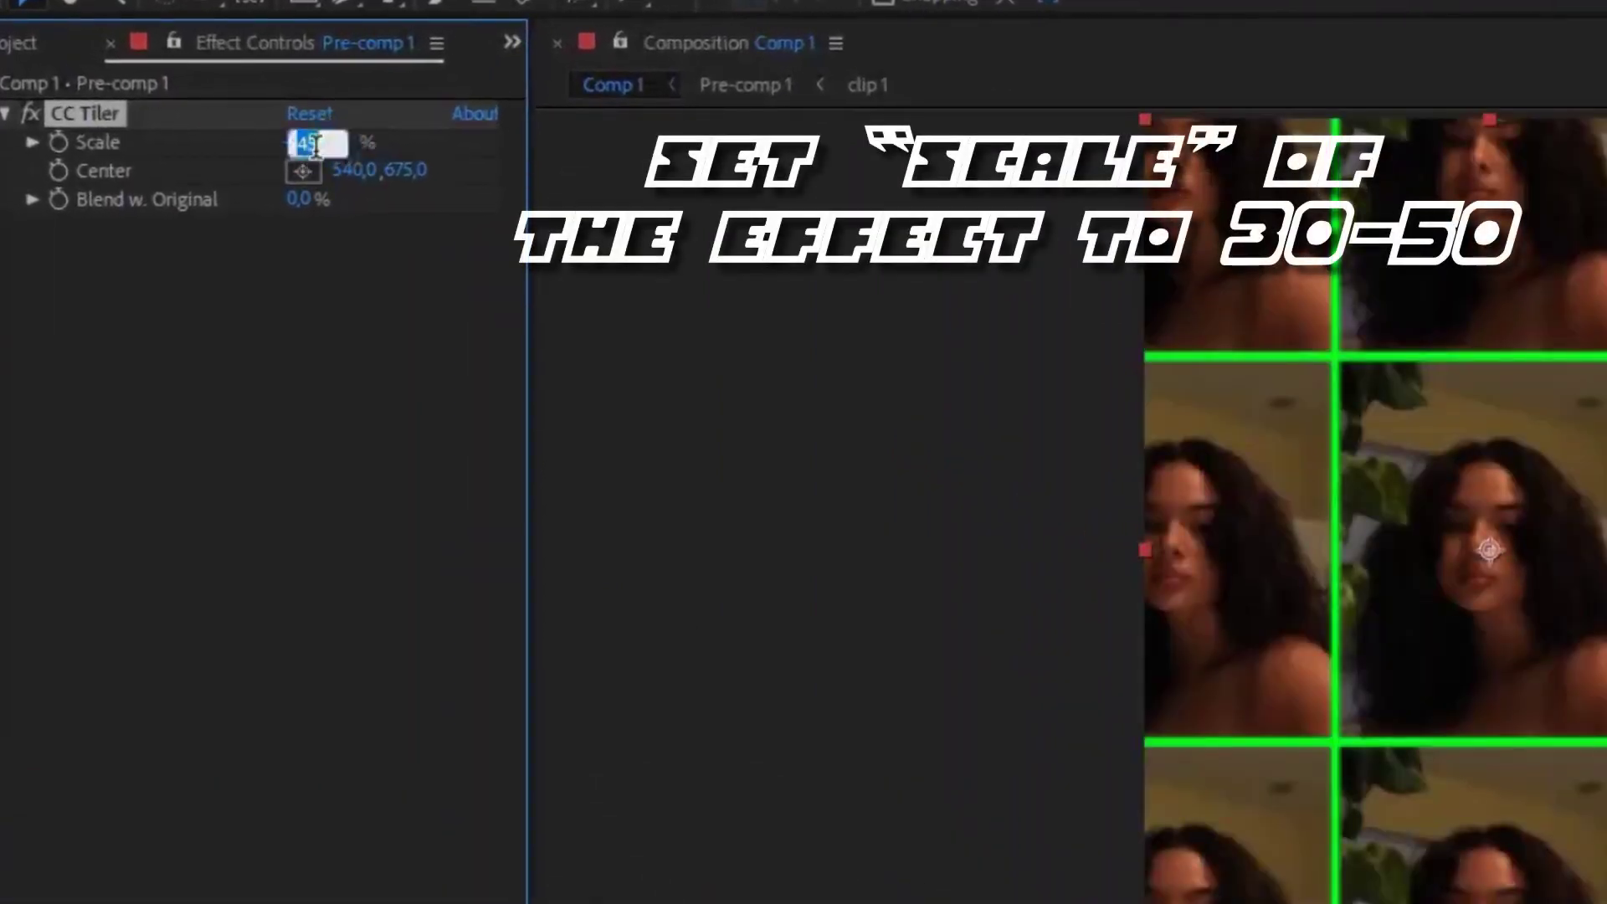
pyautogui.write('40')
pyautogui.press('Return')
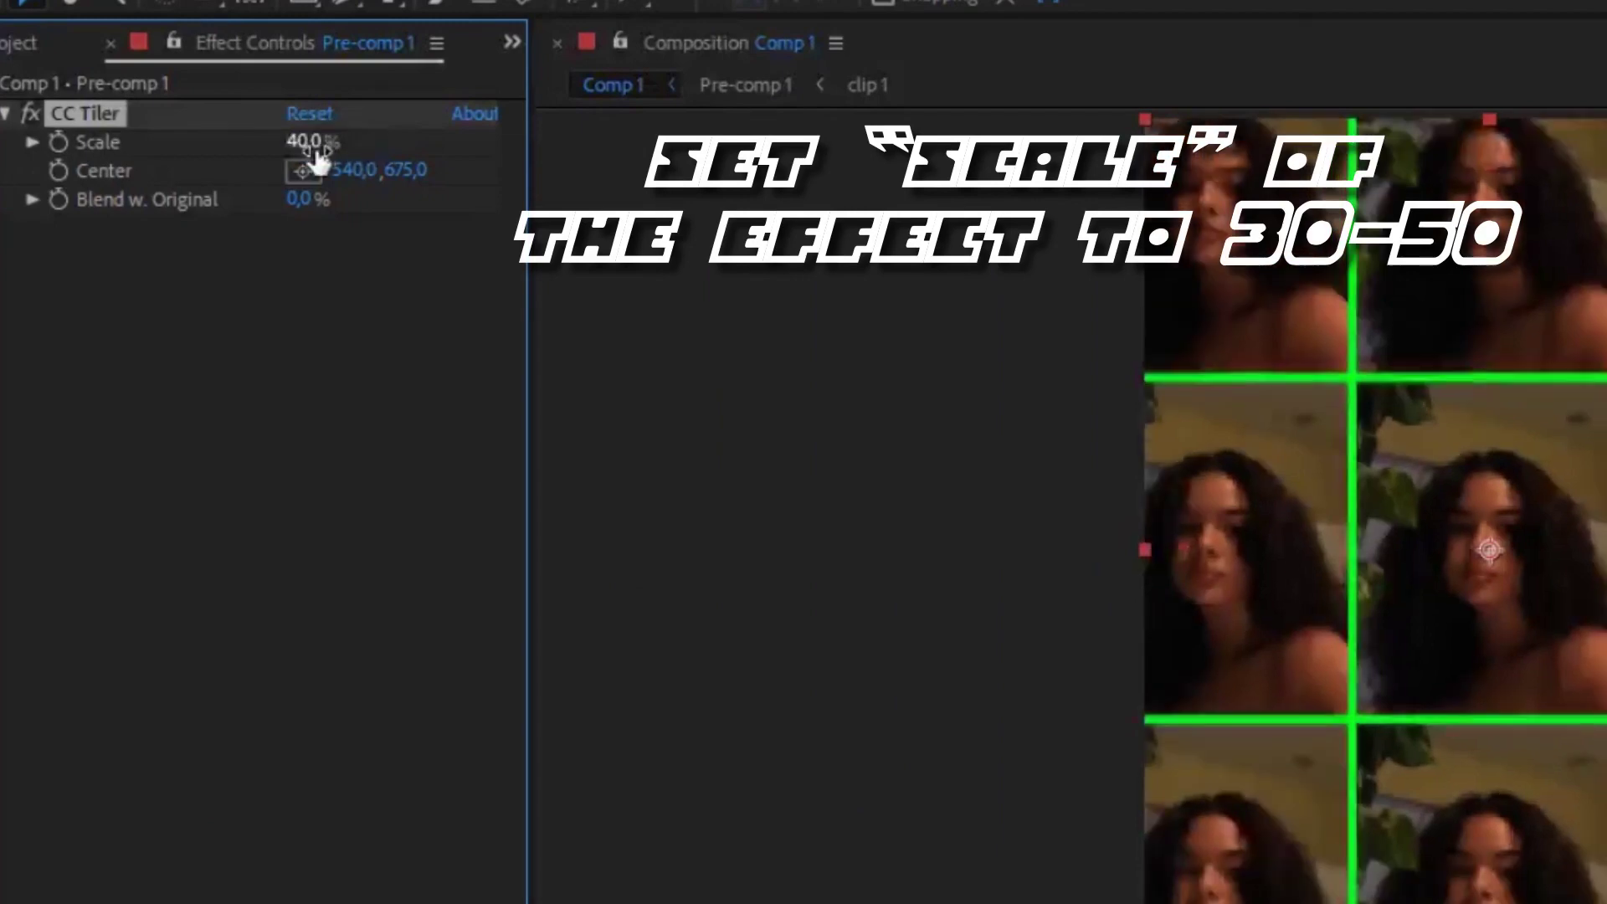
pyautogui.click(315, 153)
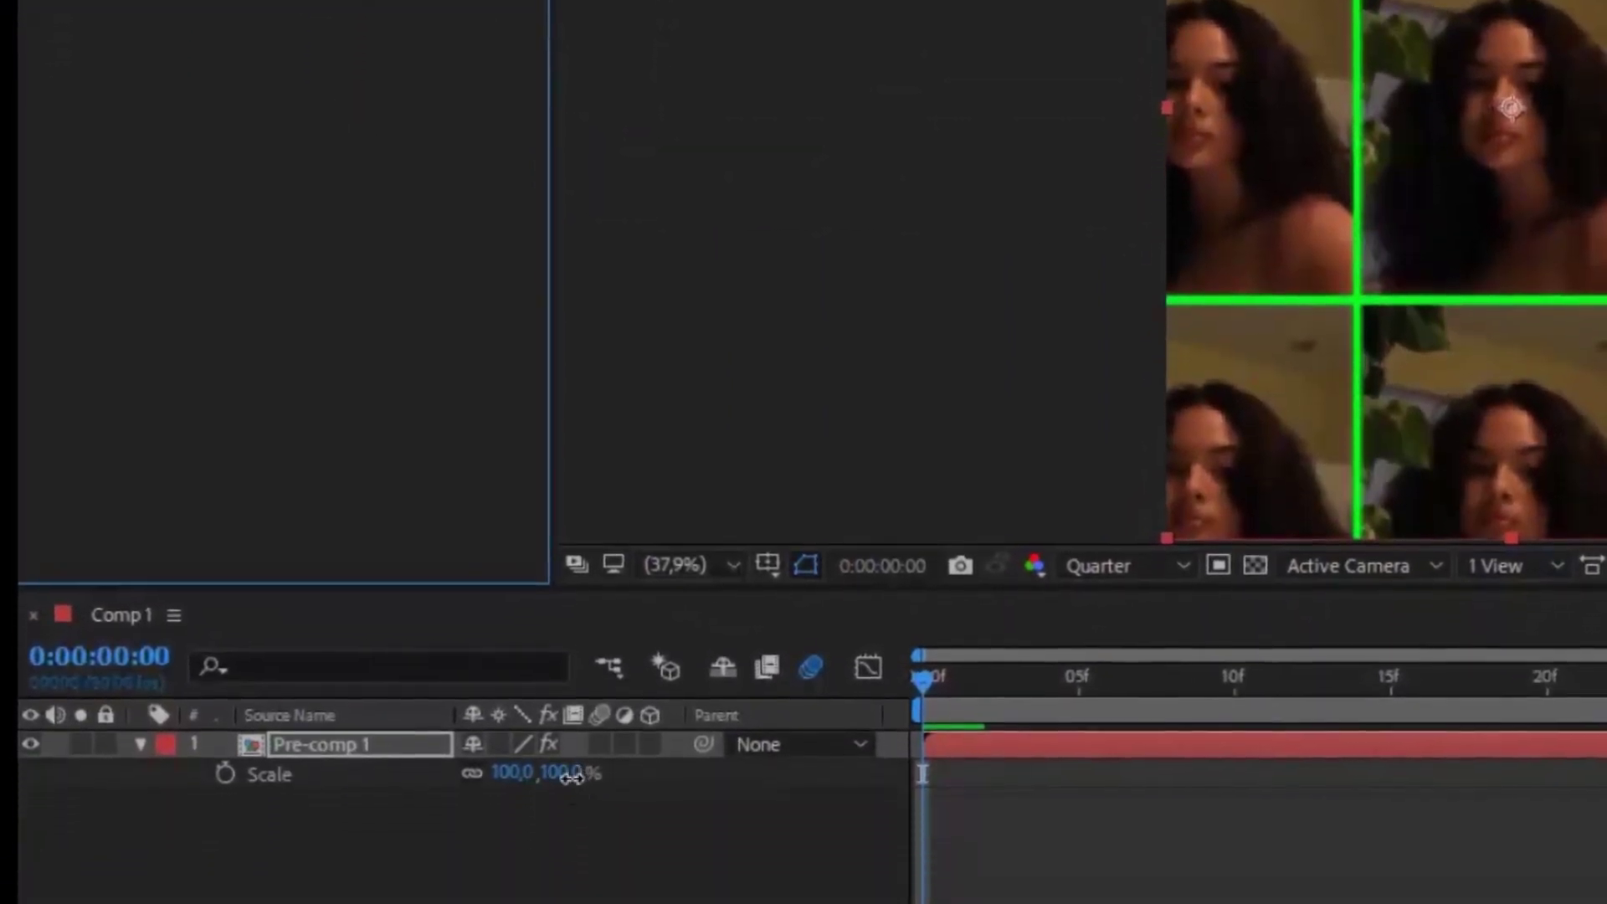
# Step: Set Pre-comp 1's layer Scale to 150%, then to 135%
pyautogui.click(571, 837)
pyautogui.write('150')
pyautogui.press('Return')
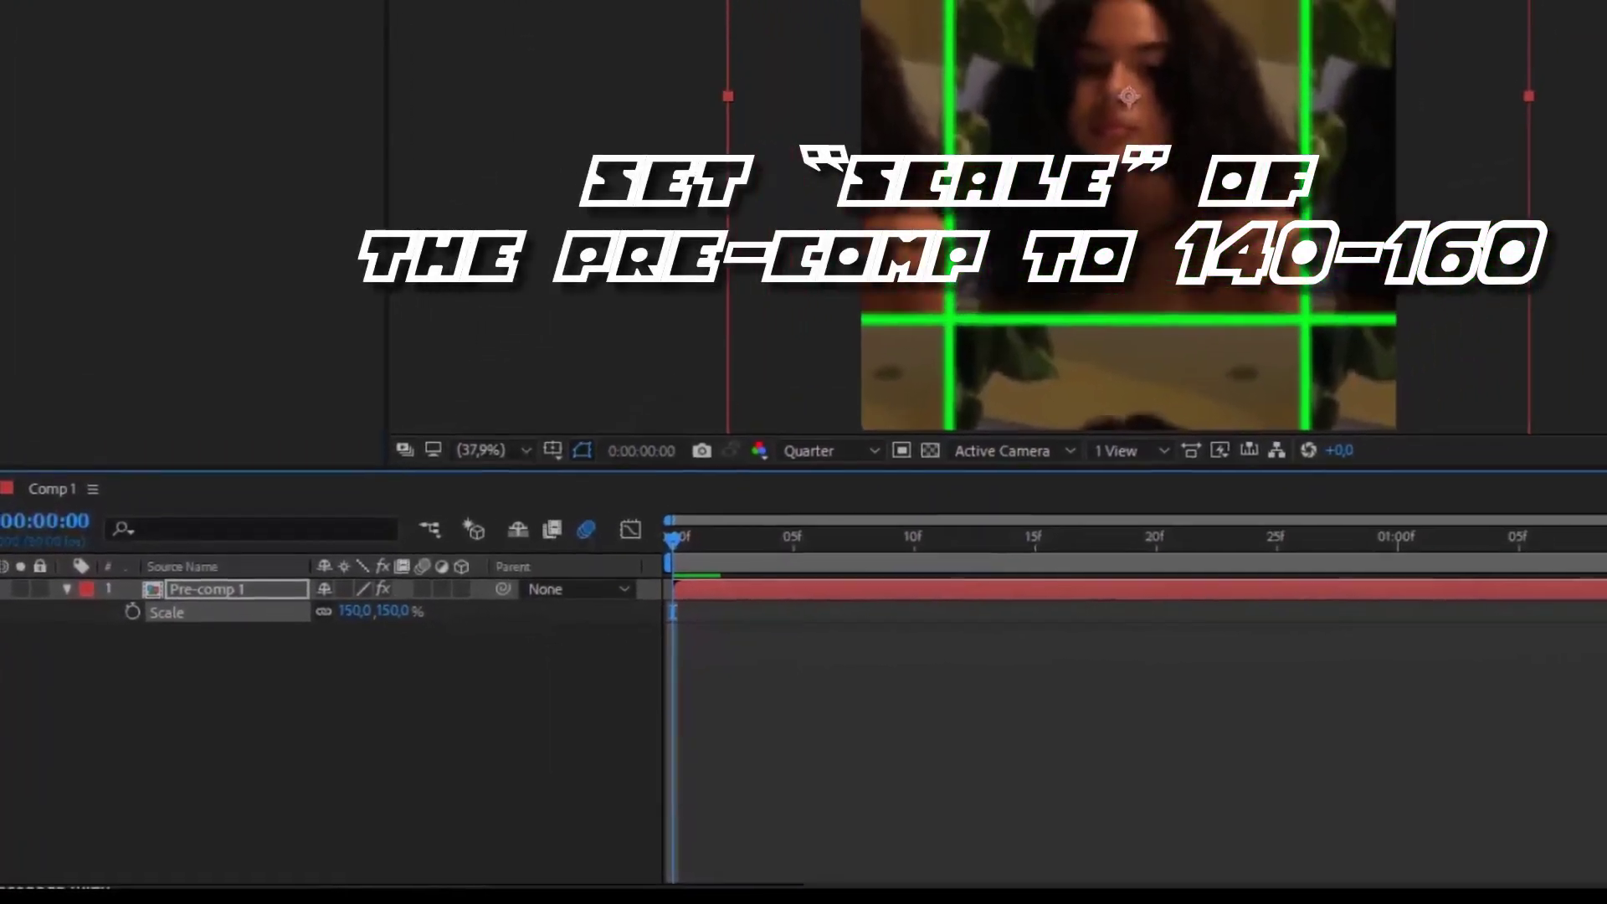
pyautogui.click(416, 592)
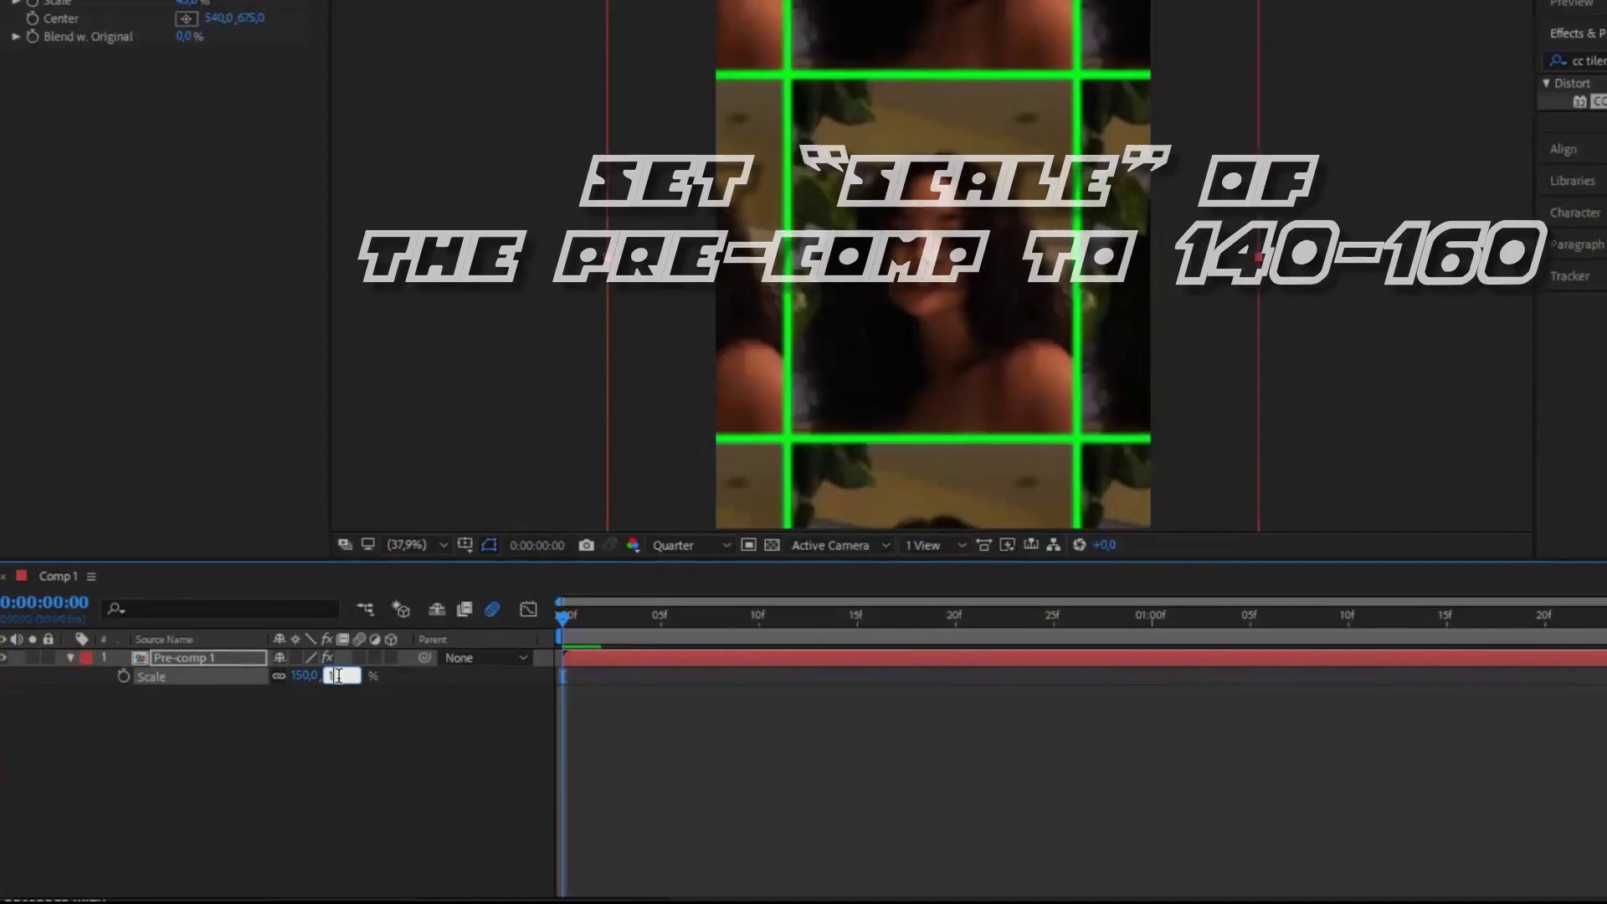
pyautogui.write('135')
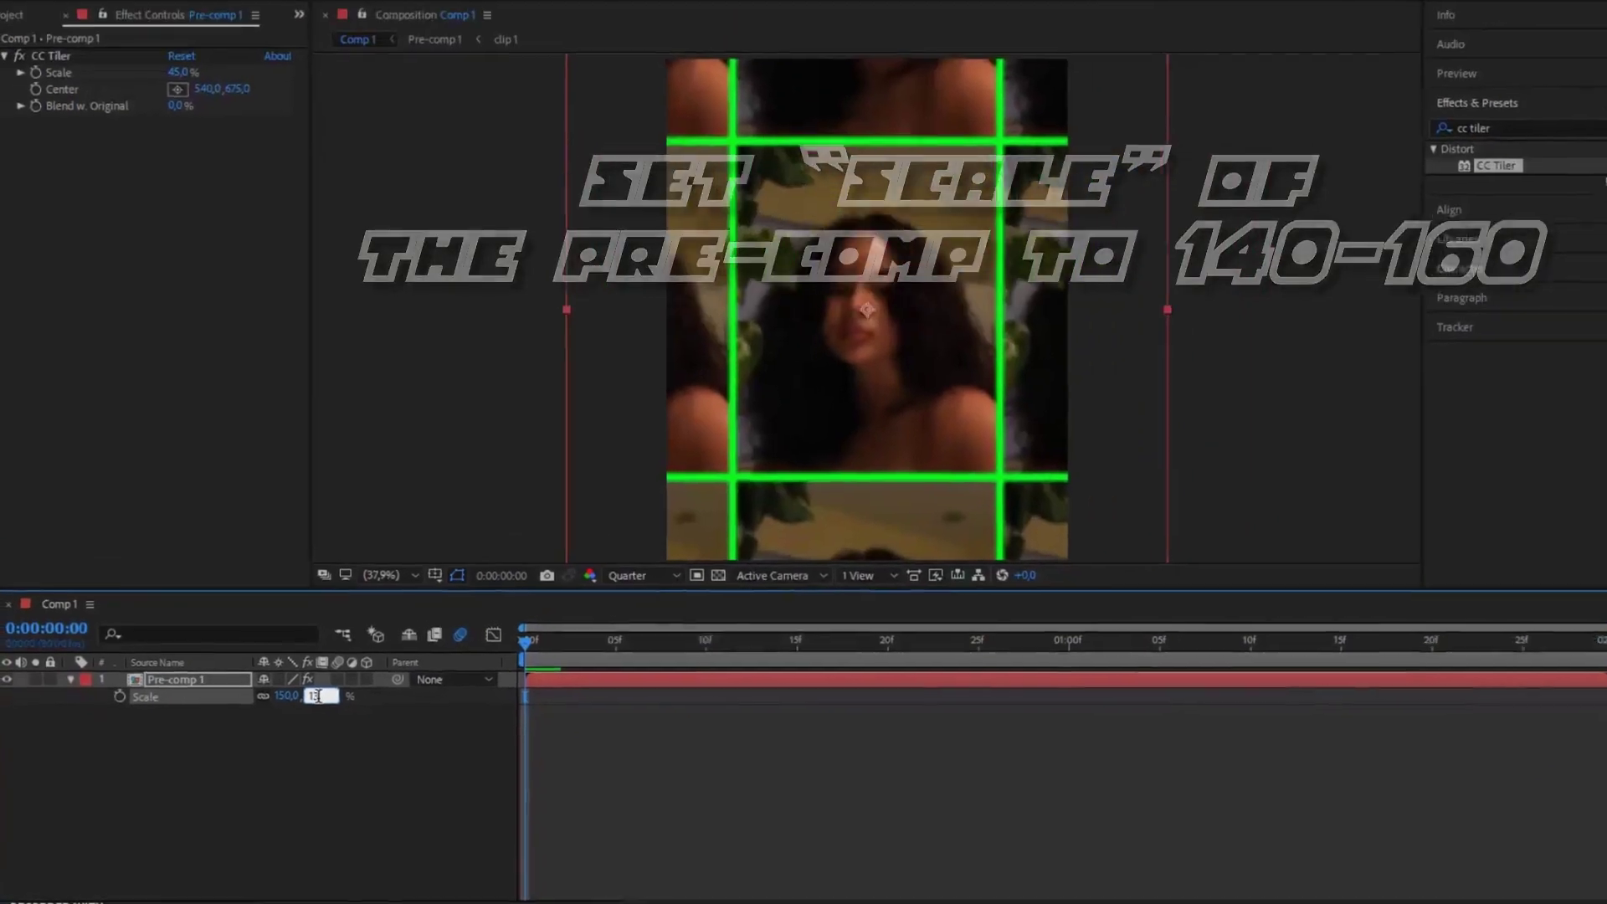
pyautogui.press('Return')
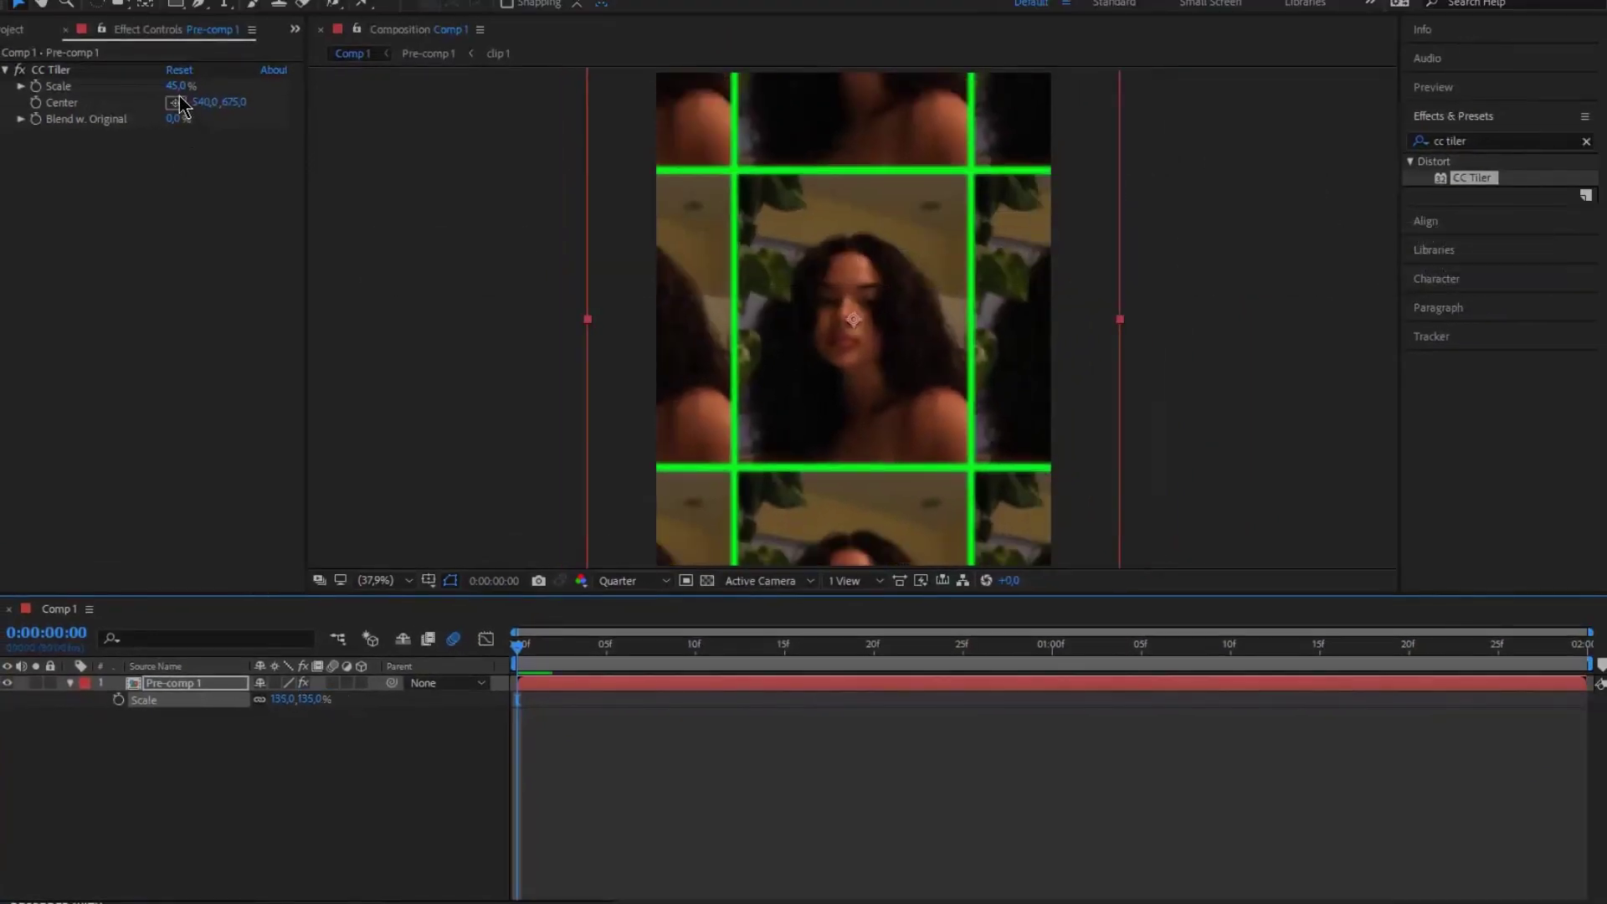
# Step: Reset CC Tiler Scale to 45% and scrub the layer Scale to about 137%
pyautogui.click(178, 89)
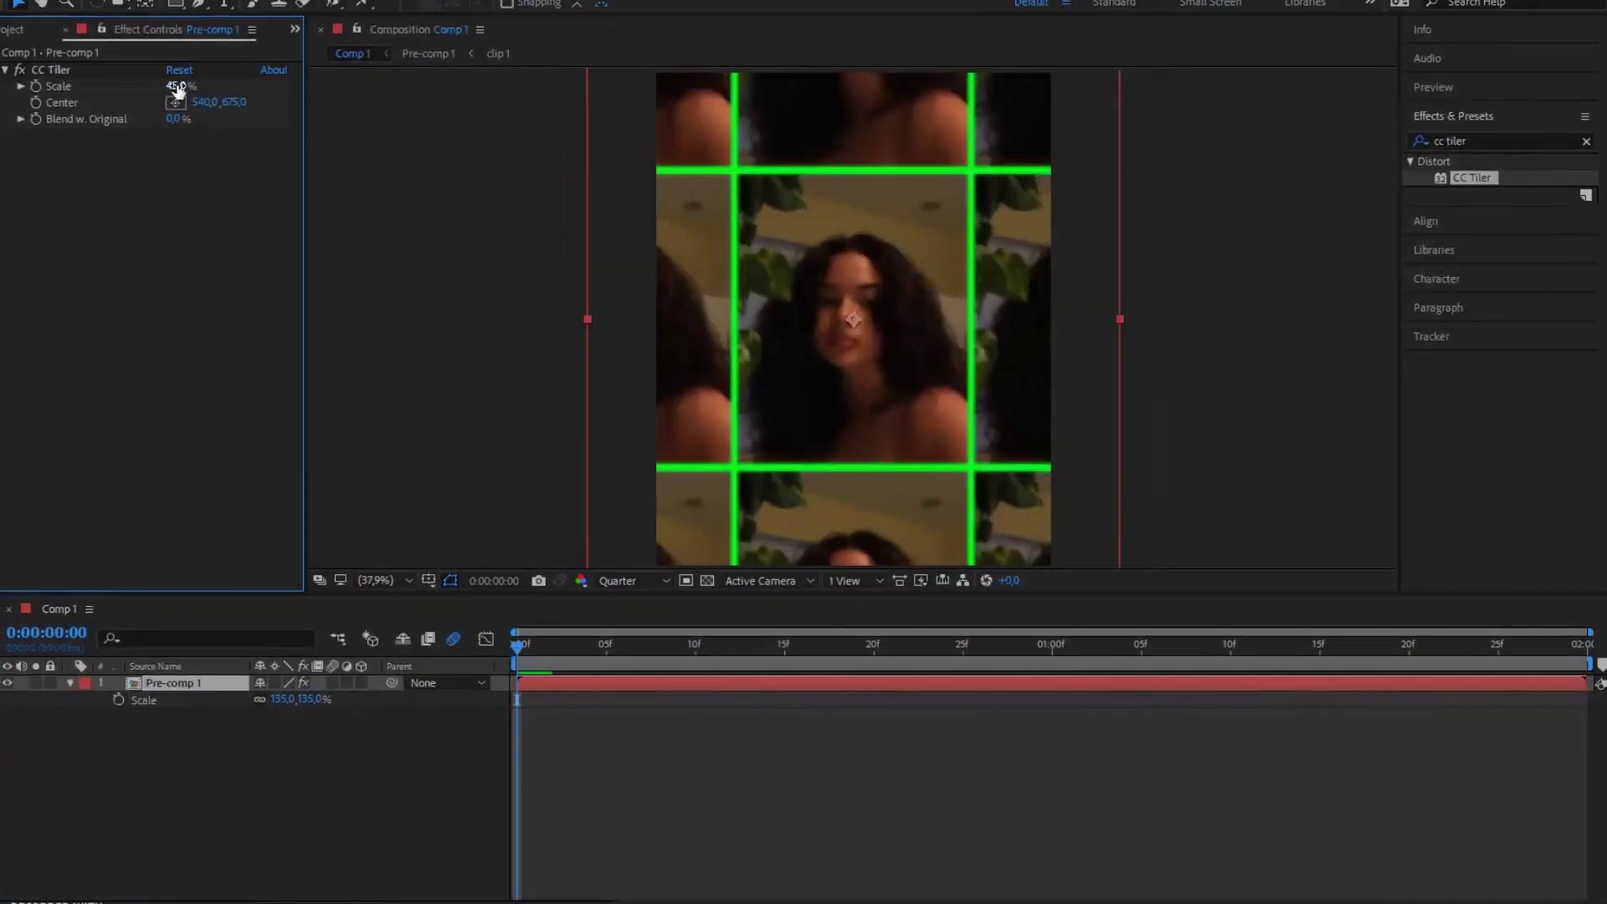
pyautogui.click(178, 88)
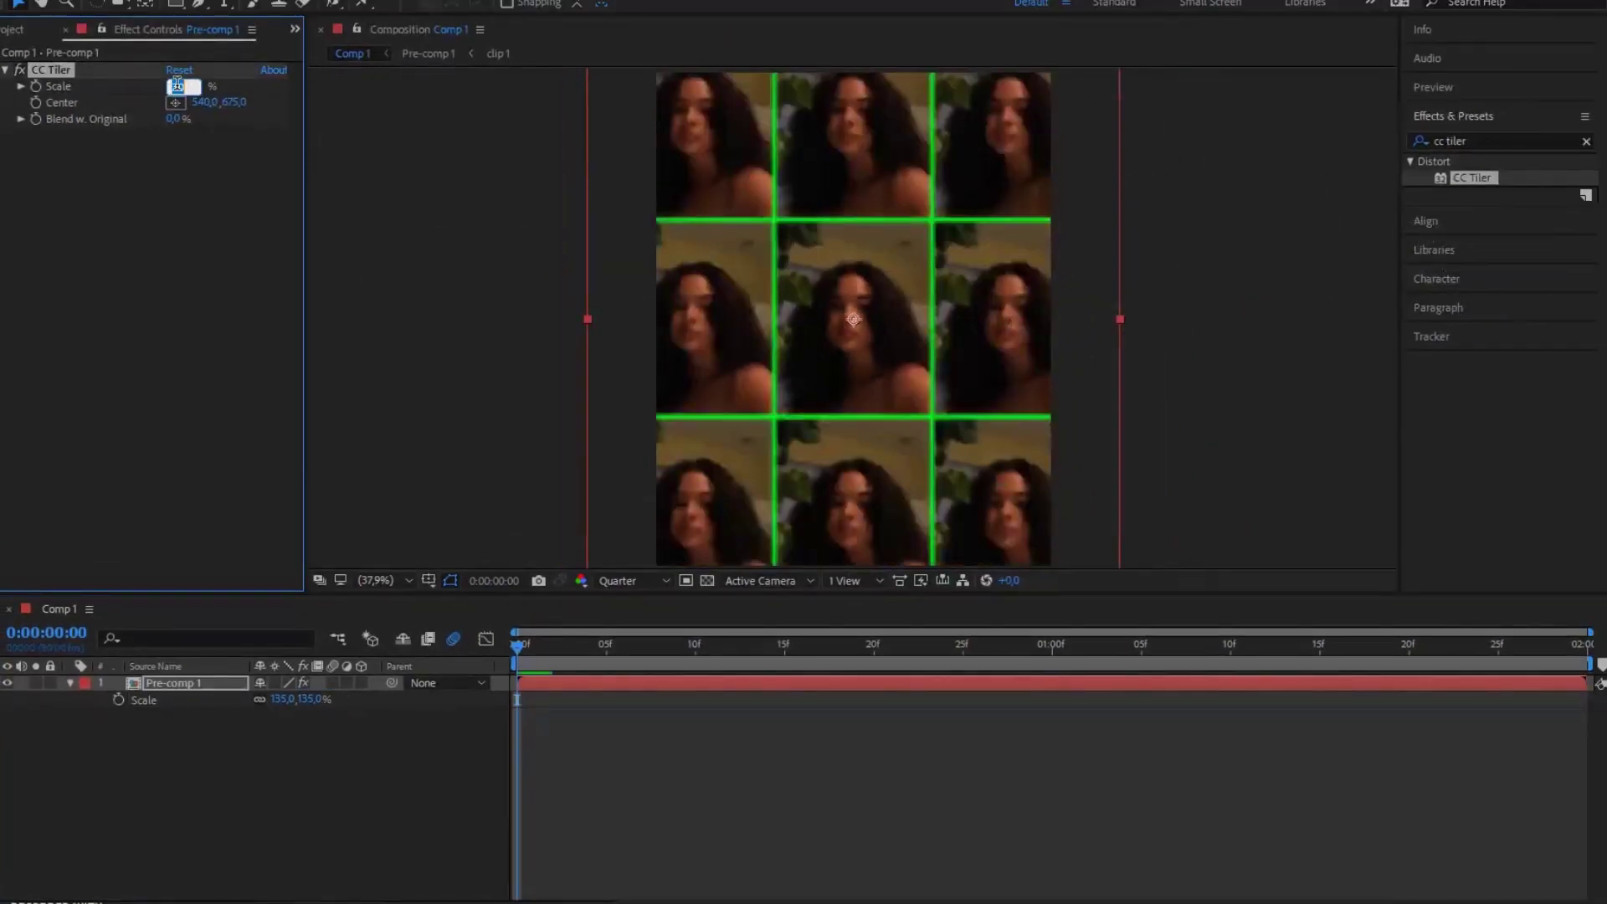
pyautogui.write('40')
pyautogui.press('Return')
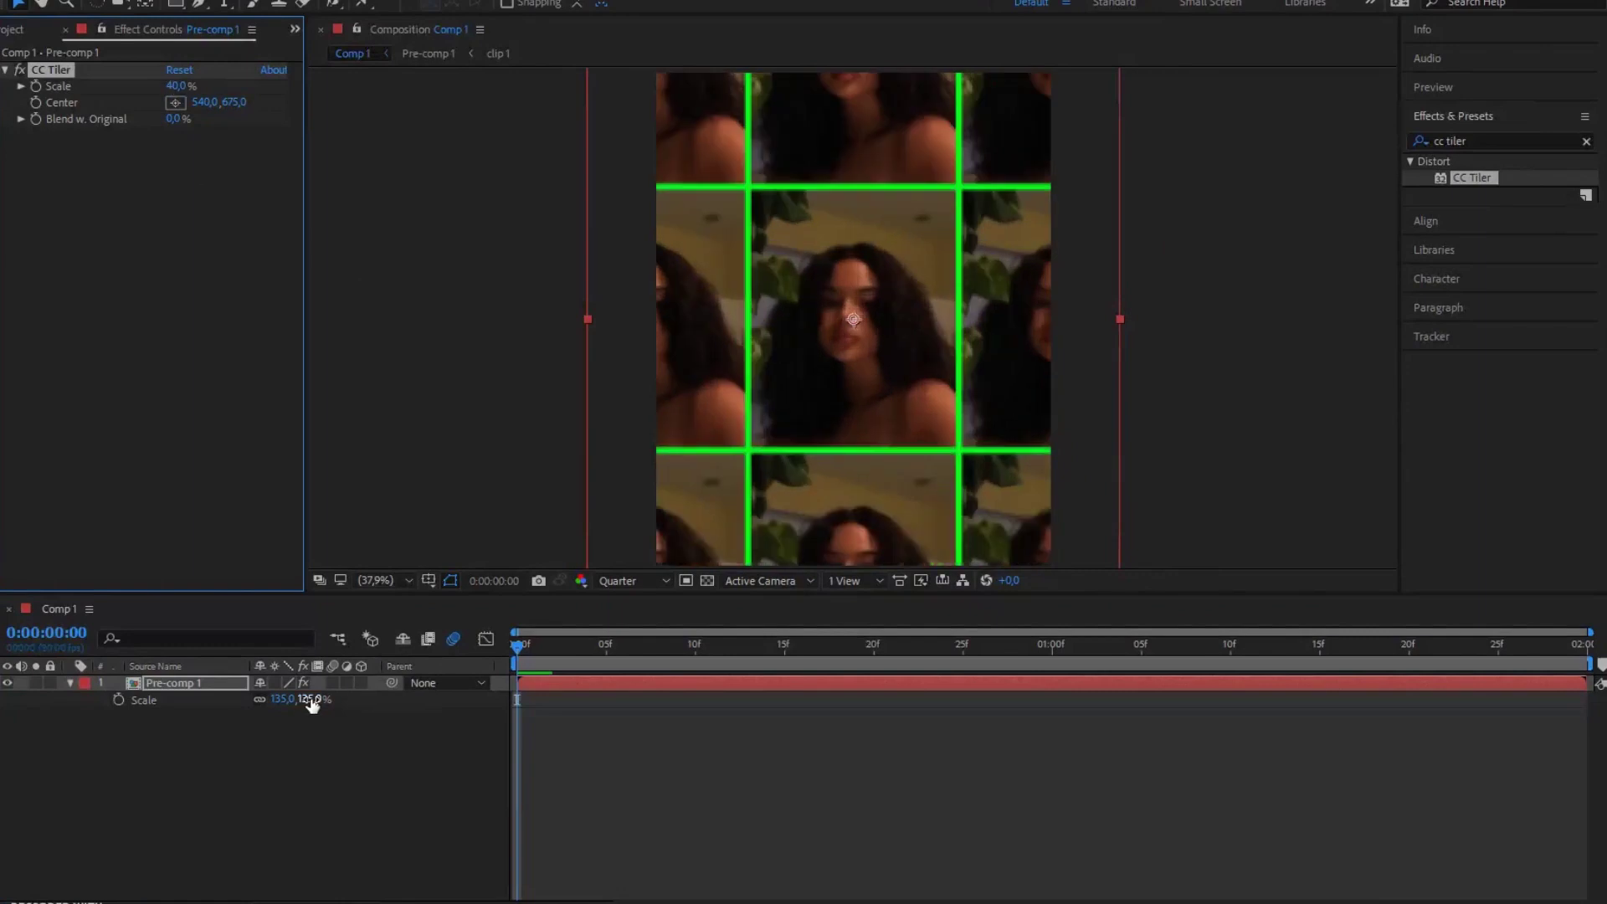
pyautogui.moveTo(311, 701); pyautogui.dragTo(317, 706)
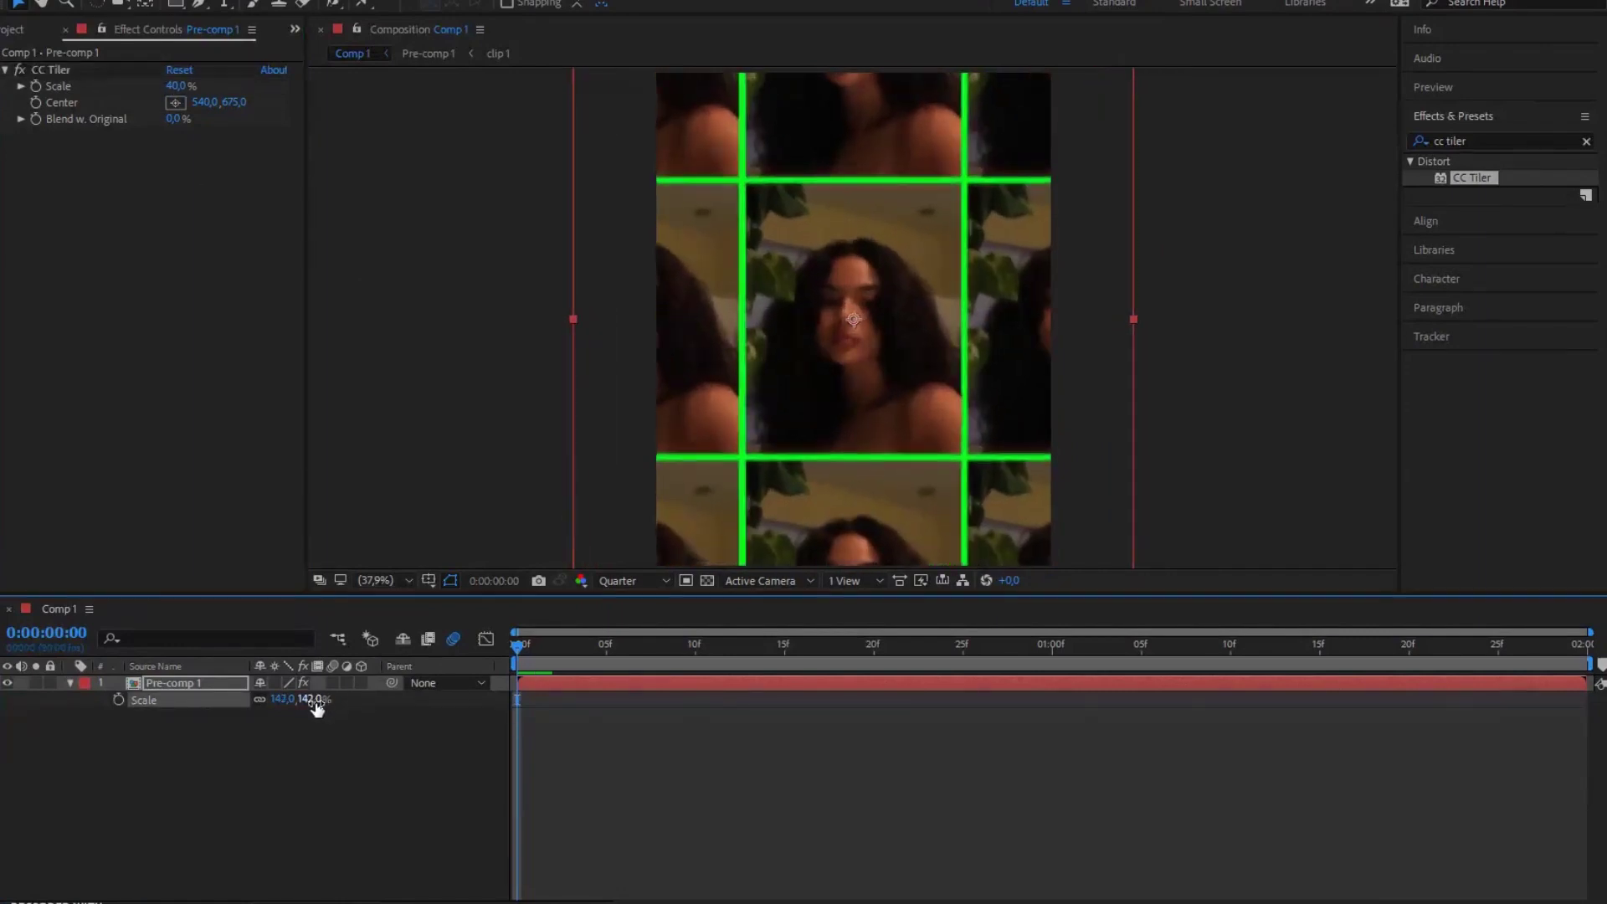
pyautogui.click(177, 87)
pyautogui.write('45')
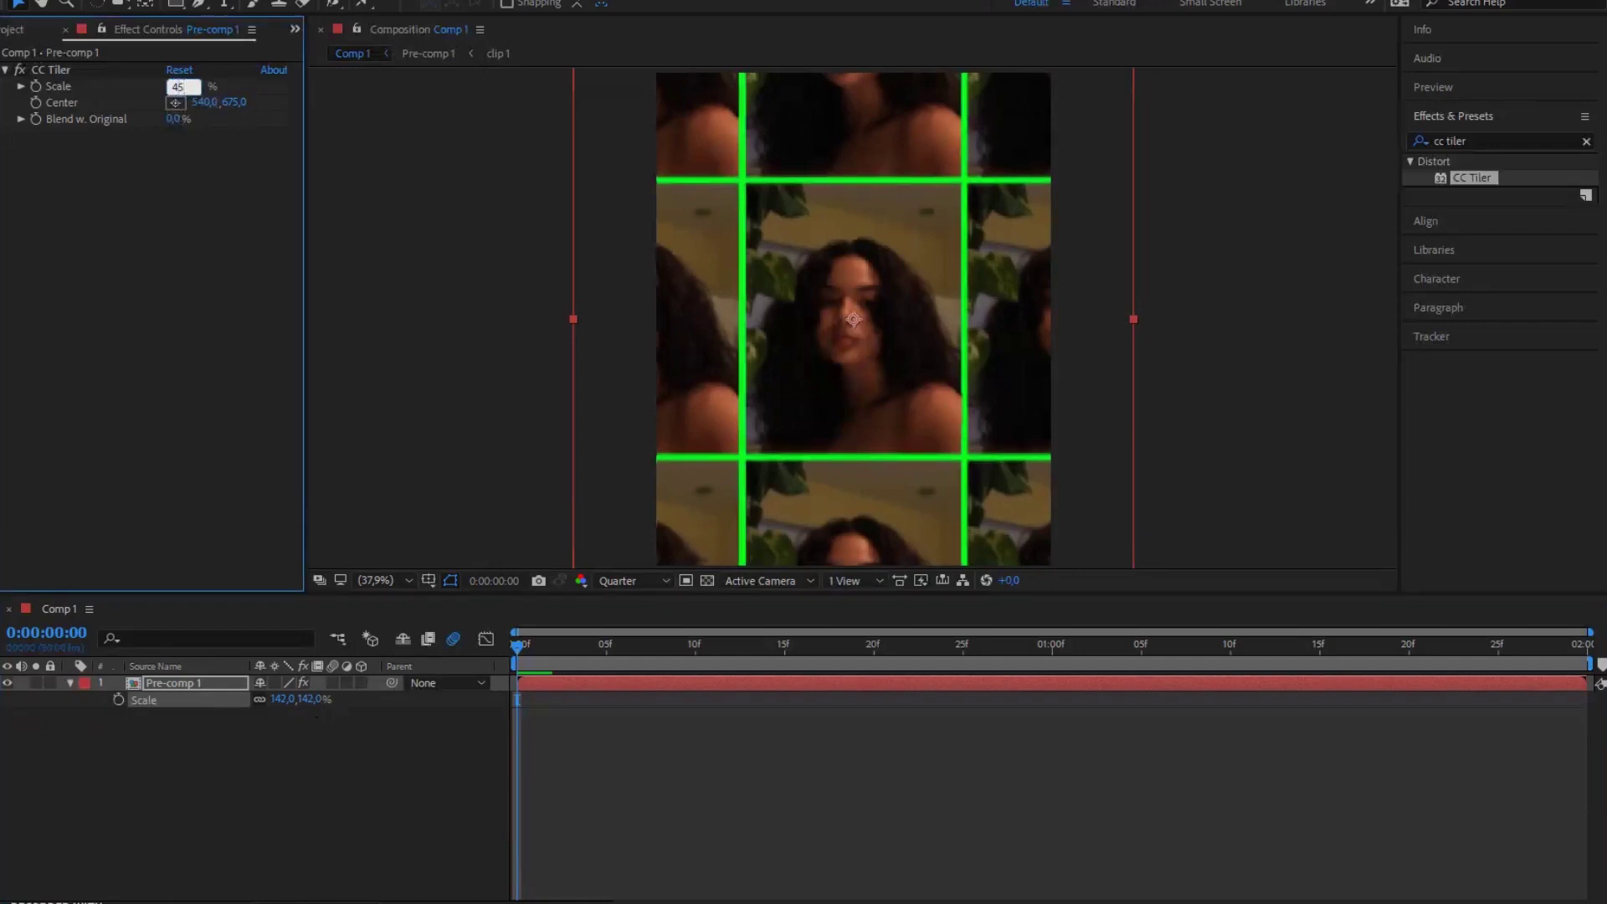
pyautogui.moveTo(314, 705); pyautogui.dragTo(318, 710)
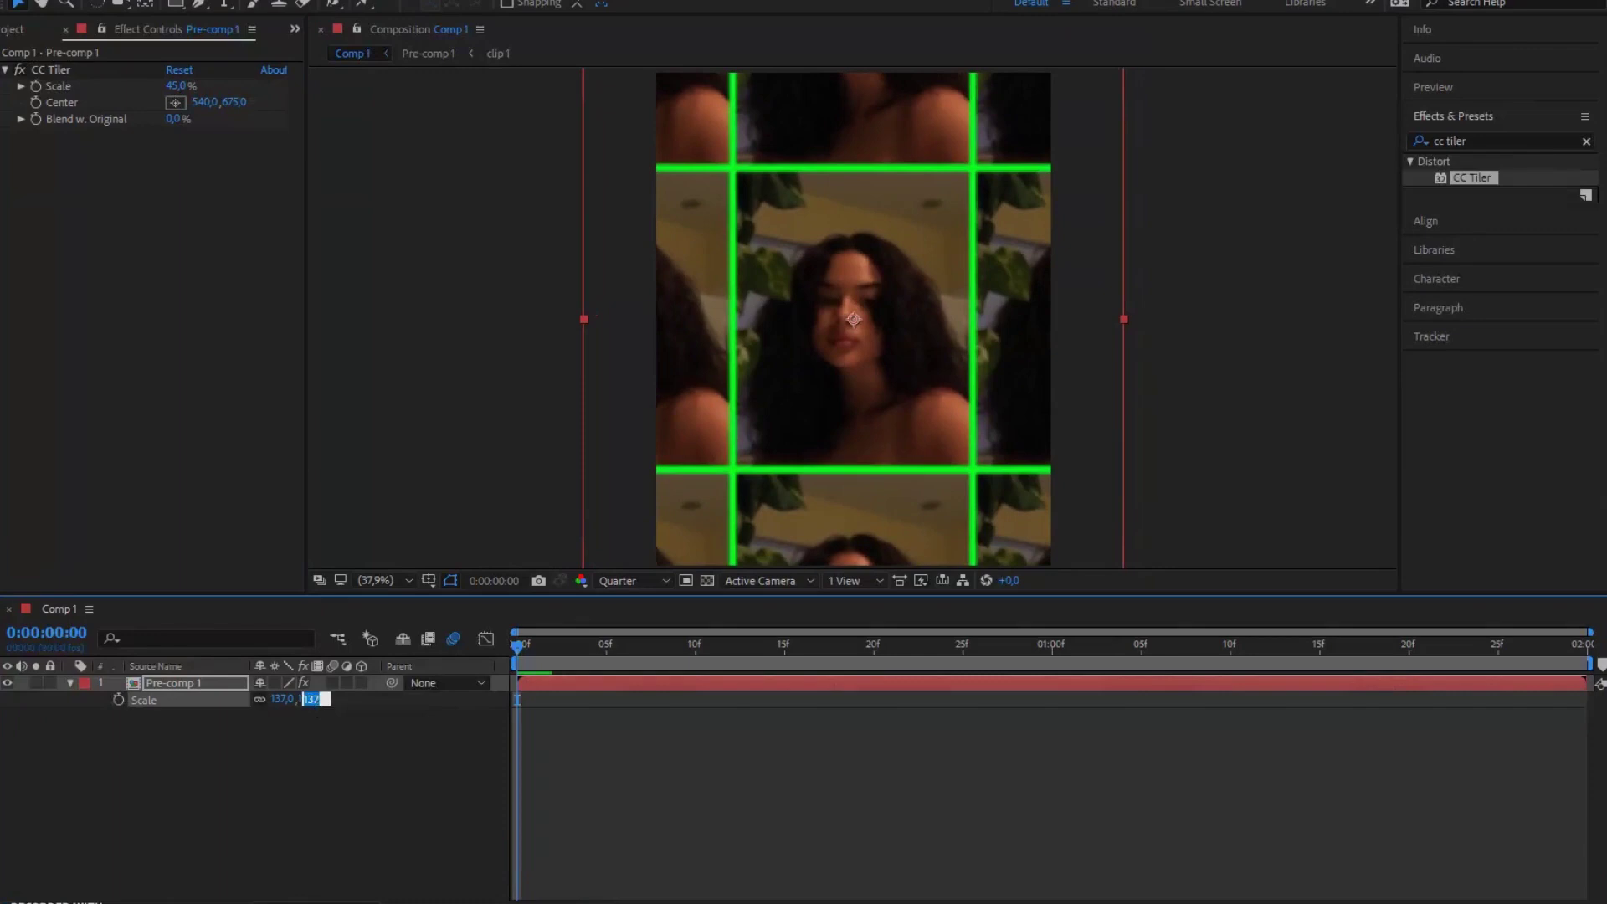
pyautogui.moveTo(318, 705); pyautogui.dragTo(316, 706)
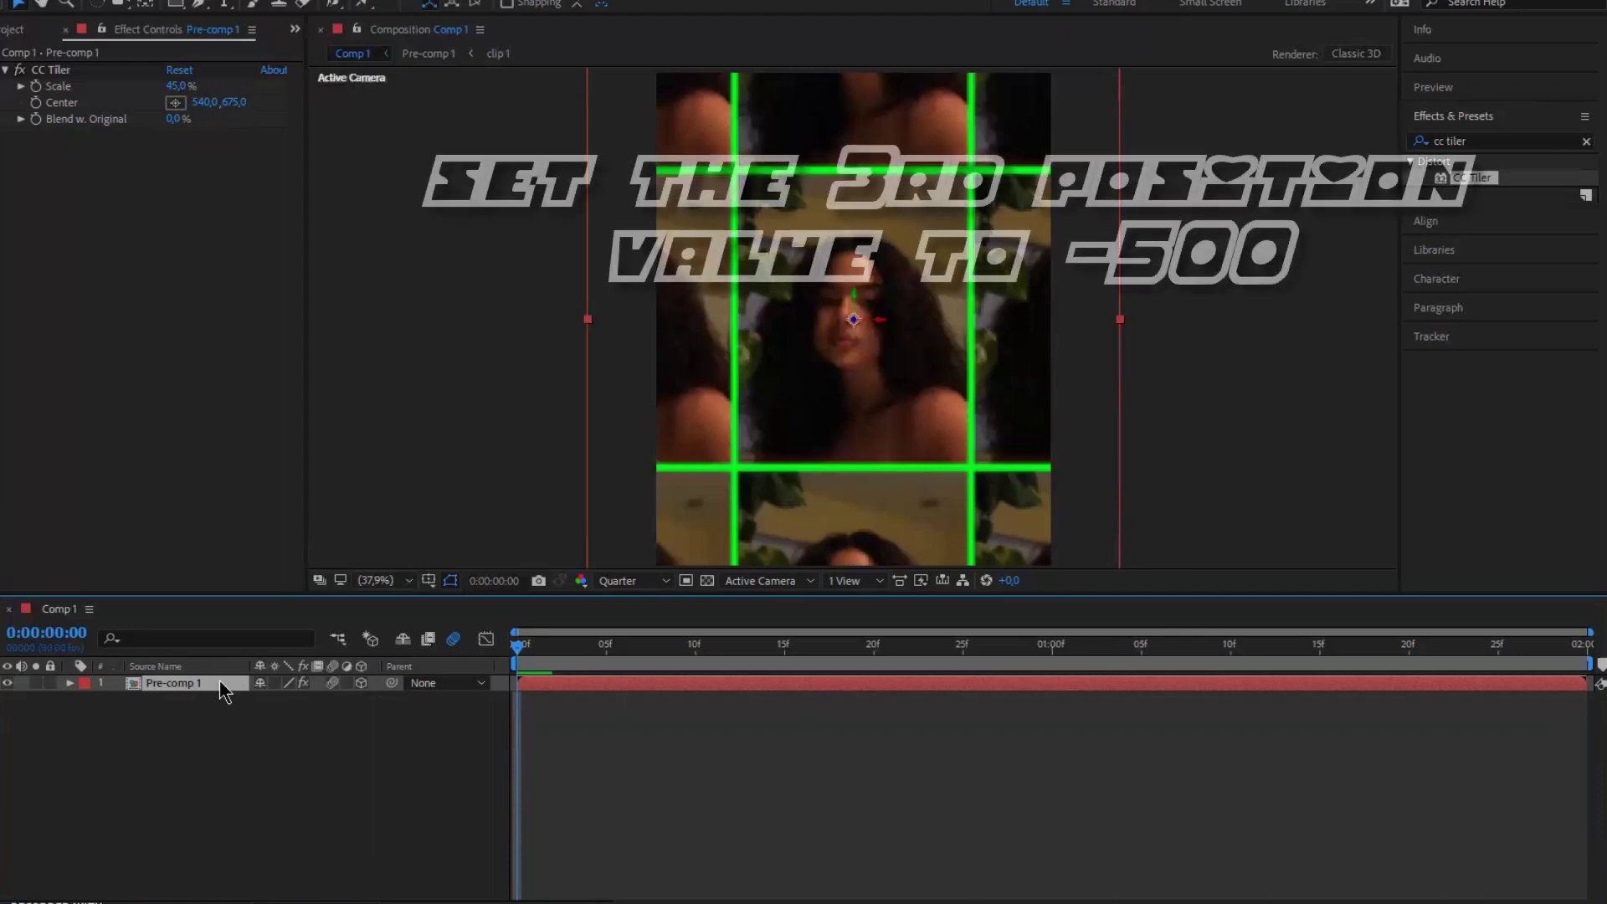
# Step: Set Pre-comp 1's Position to 540, 675, -500 and add a two-node Camera 1 with the Custom preset
pyautogui.press('p')
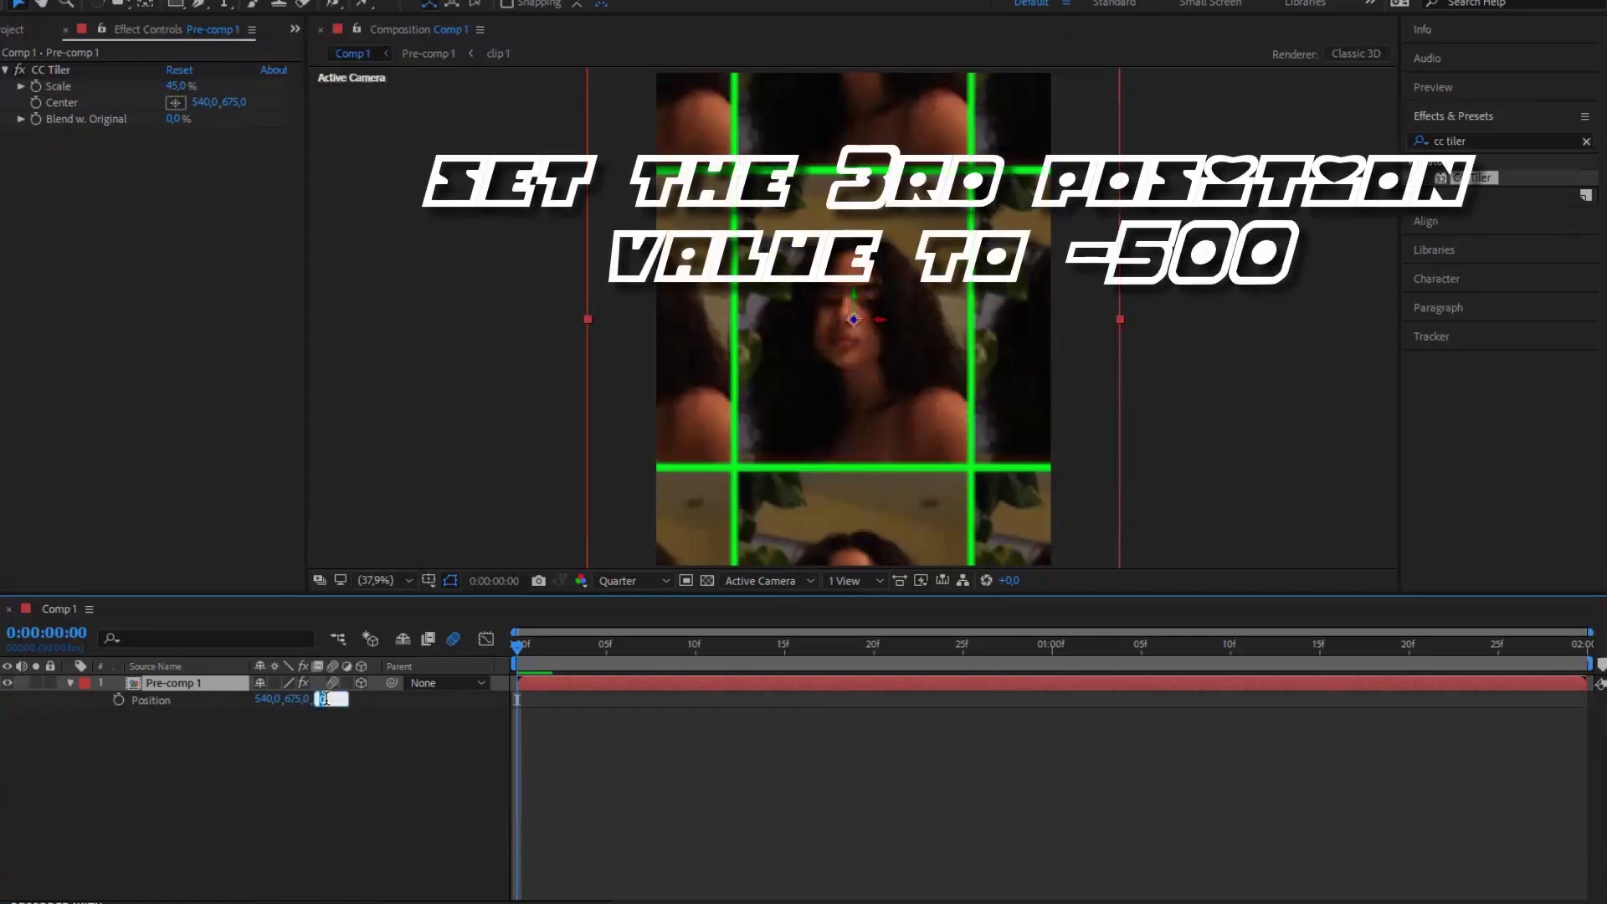
pyautogui.press('Return')
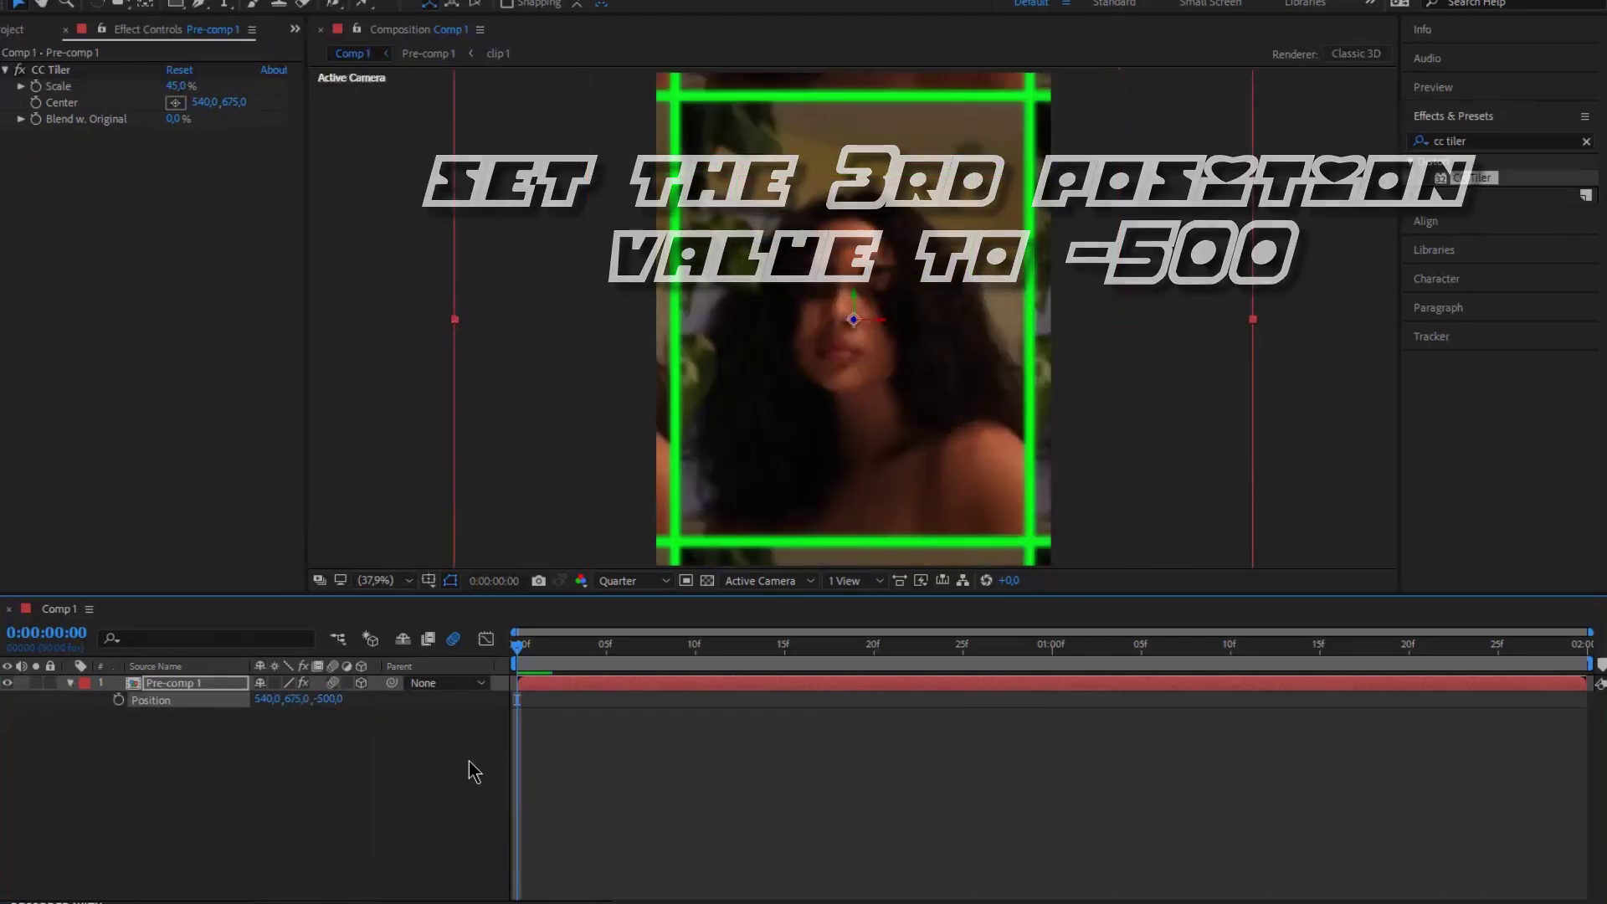
pyautogui.rightClick(468, 760)
pyautogui.moveTo(526, 553)
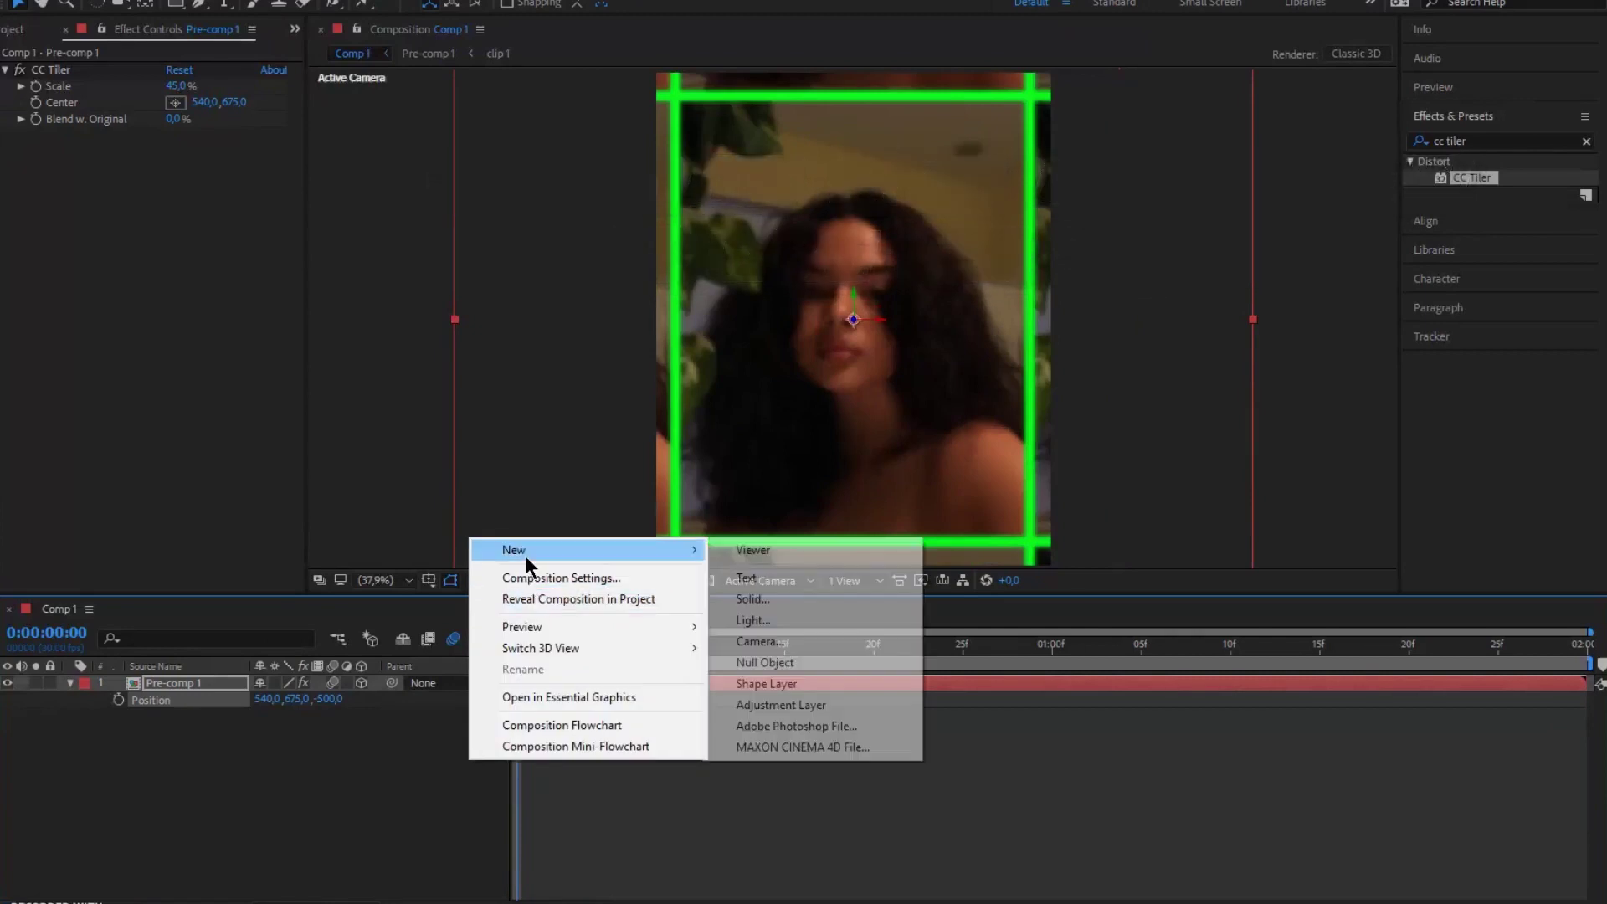
pyautogui.click(819, 644)
pyautogui.click(879, 295)
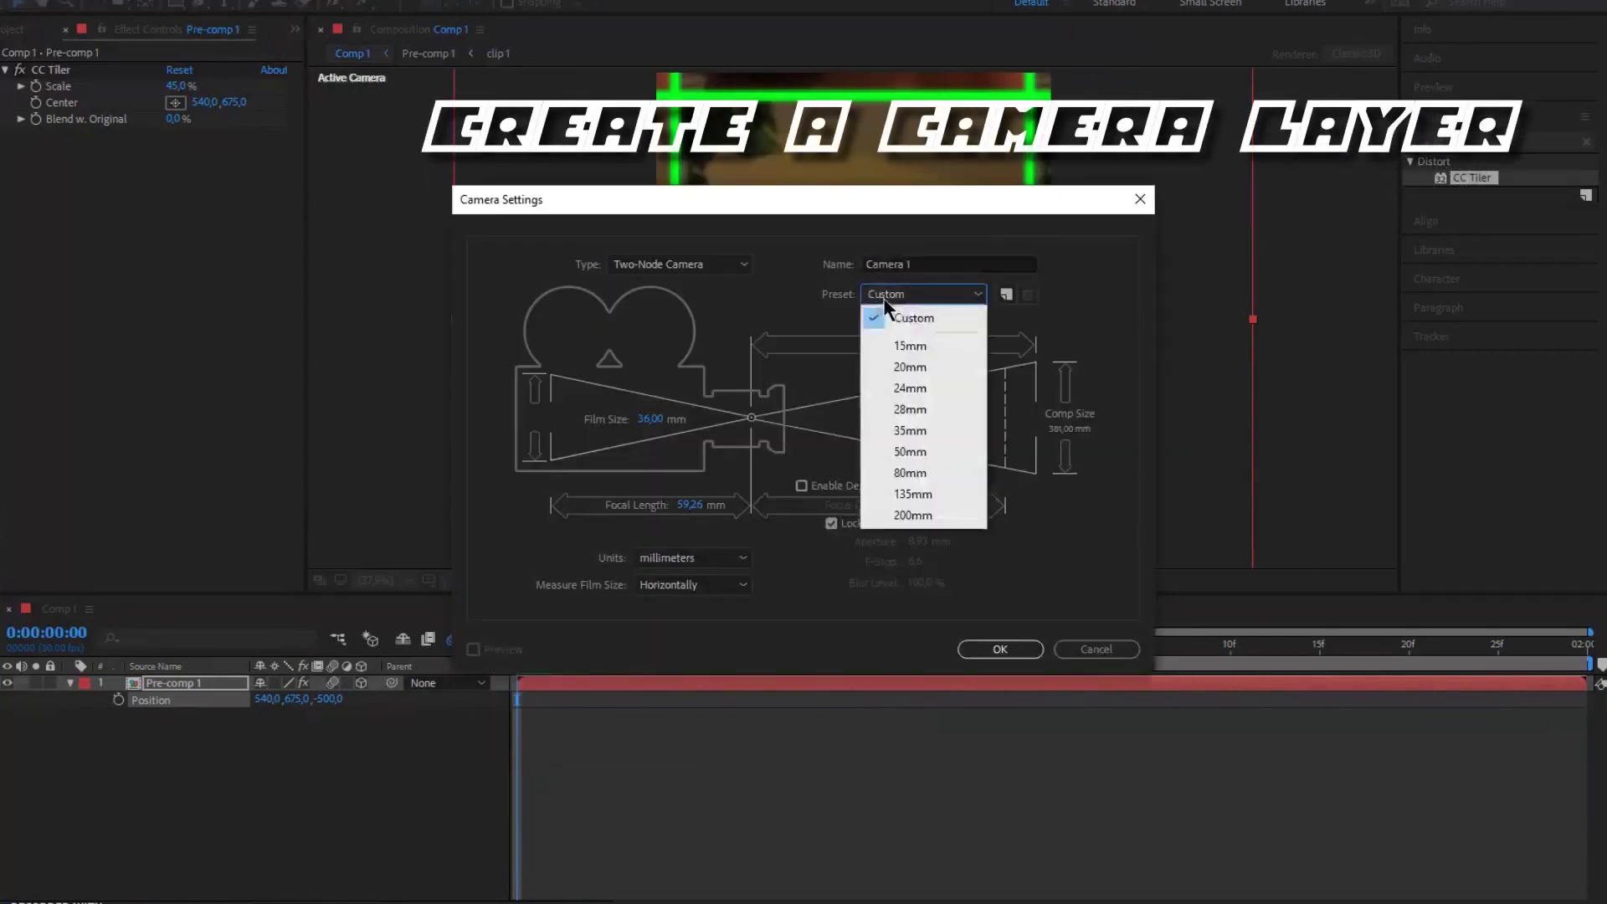
pyautogui.click(902, 320)
pyautogui.click(996, 653)
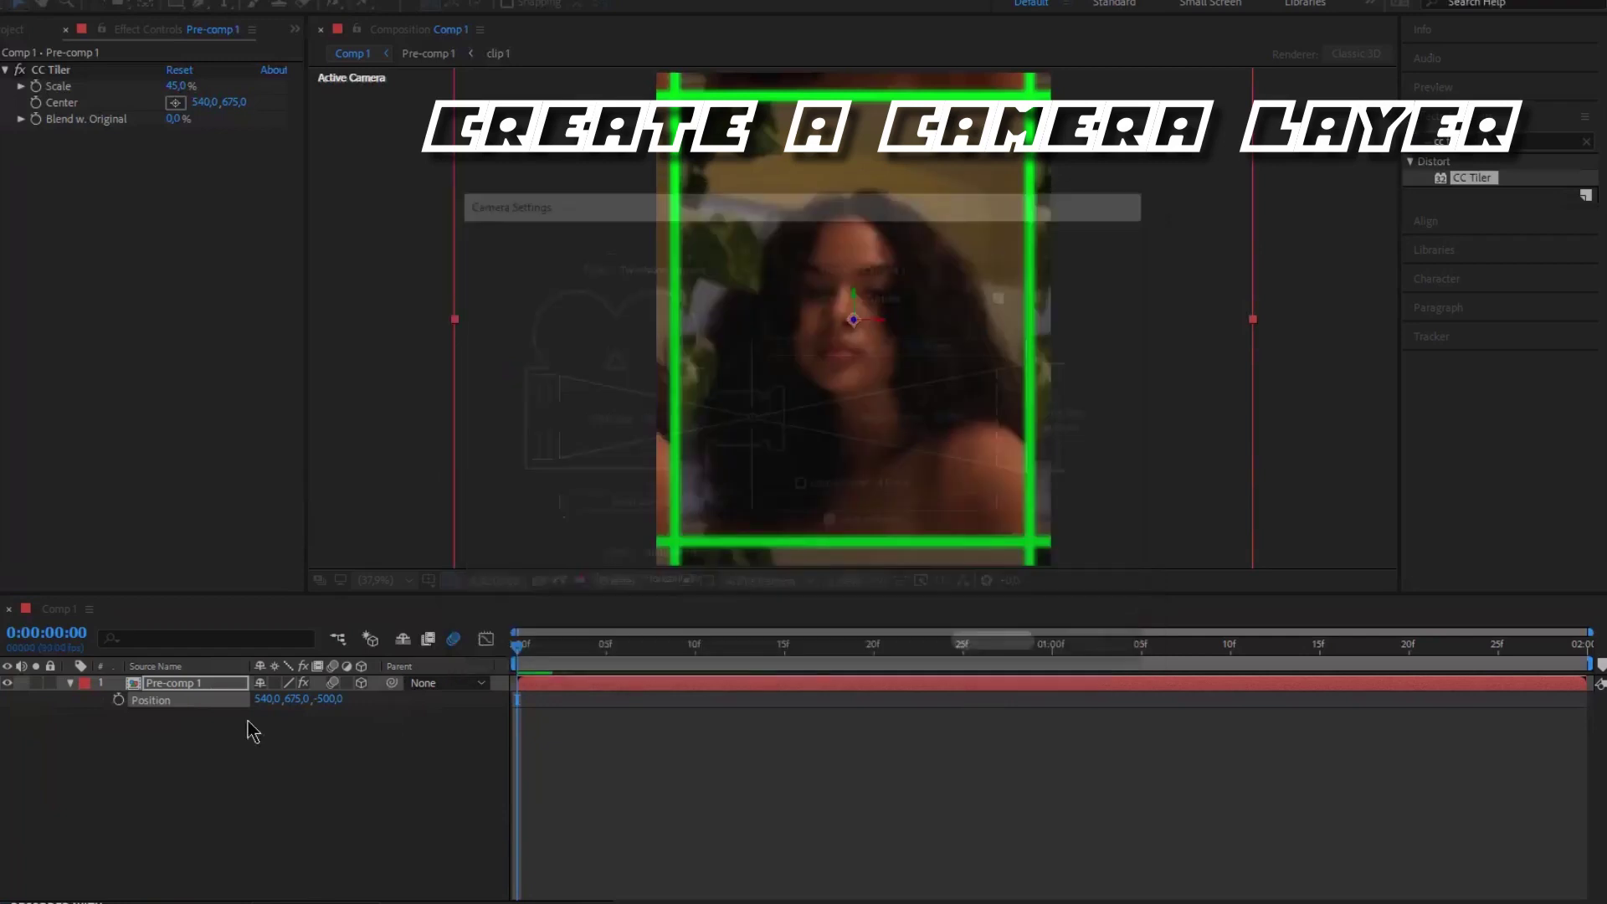
pyautogui.click(222, 705)
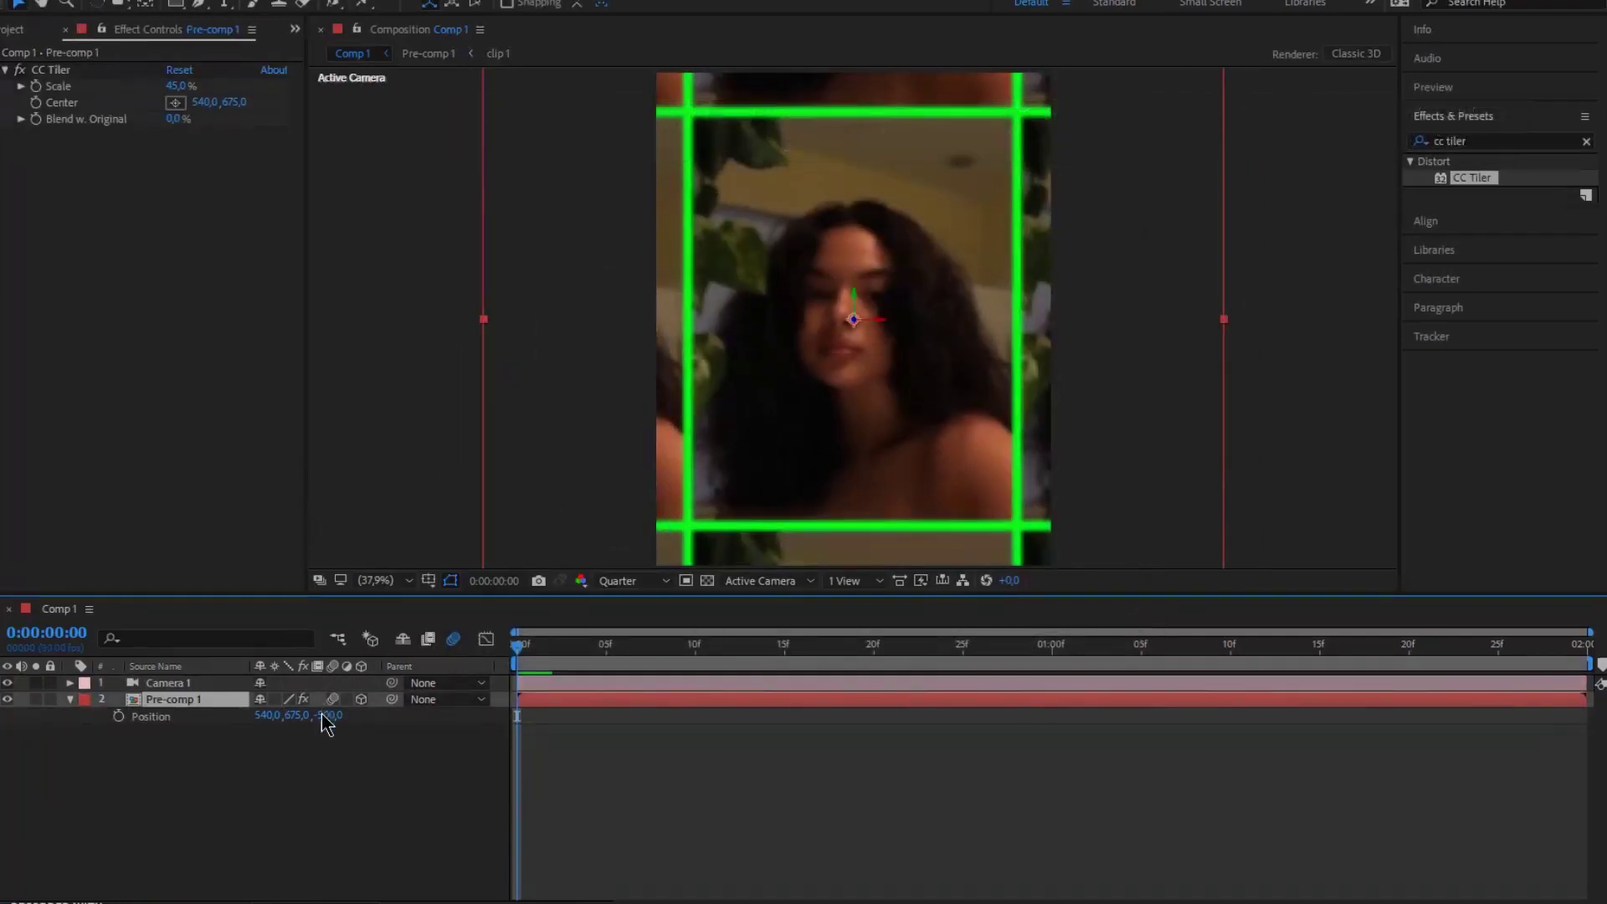
# Step: Re-scrub Pre-comp 1's Scale around 100%, settling near 95% for larger tiles
pyautogui.moveTo(331, 716); pyautogui.dragTo(288, 721)
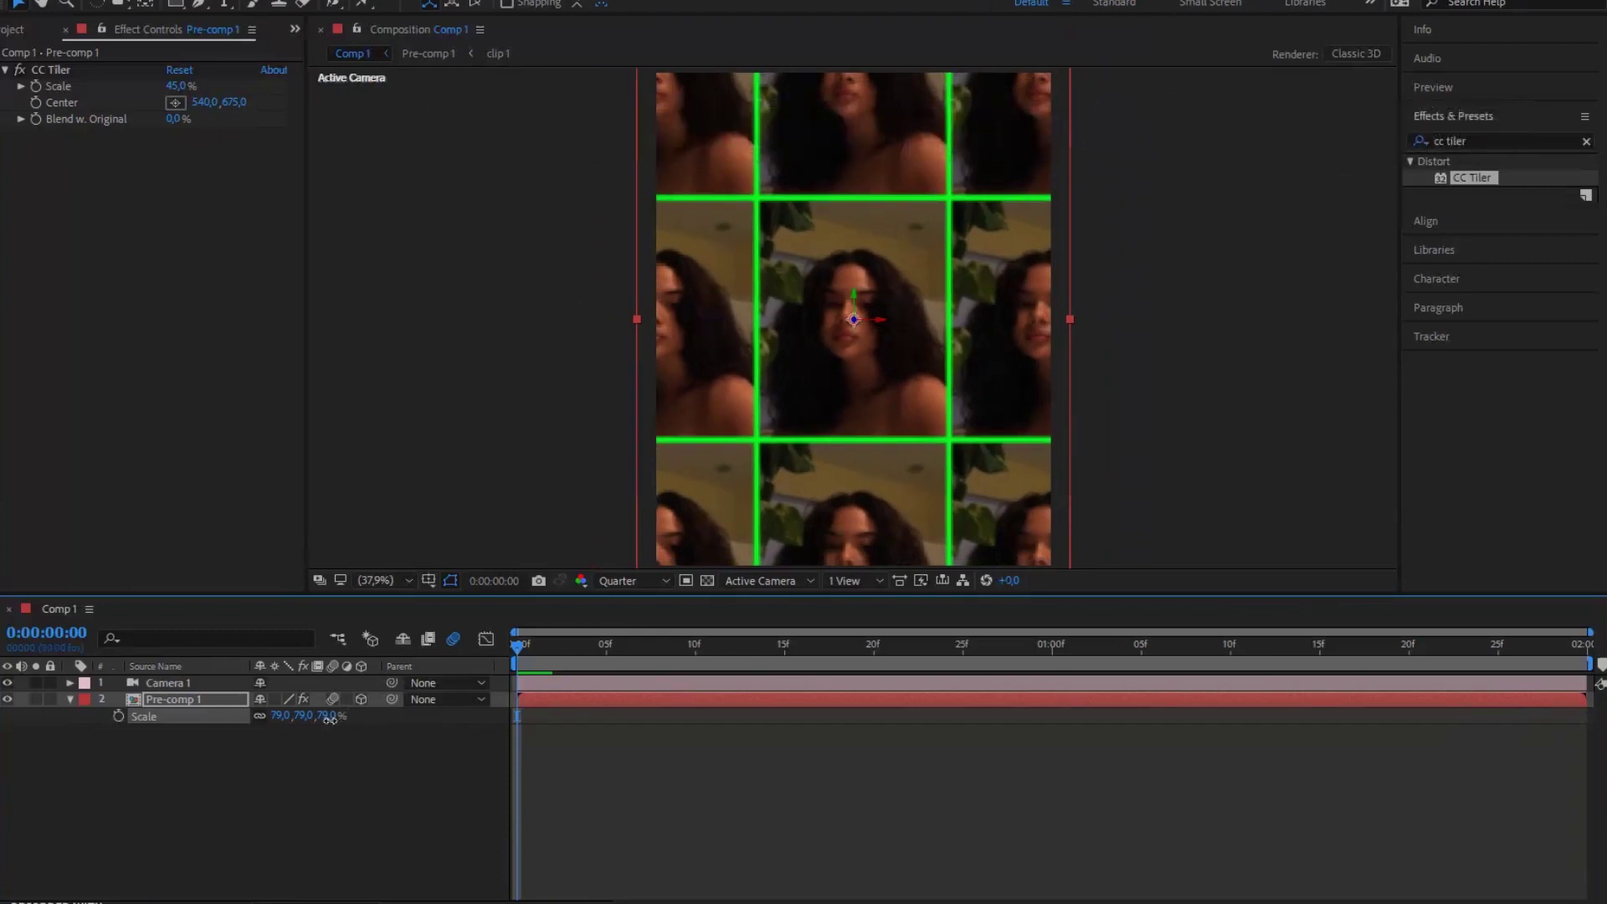
pyautogui.moveTo(323, 720); pyautogui.dragTo(333, 725)
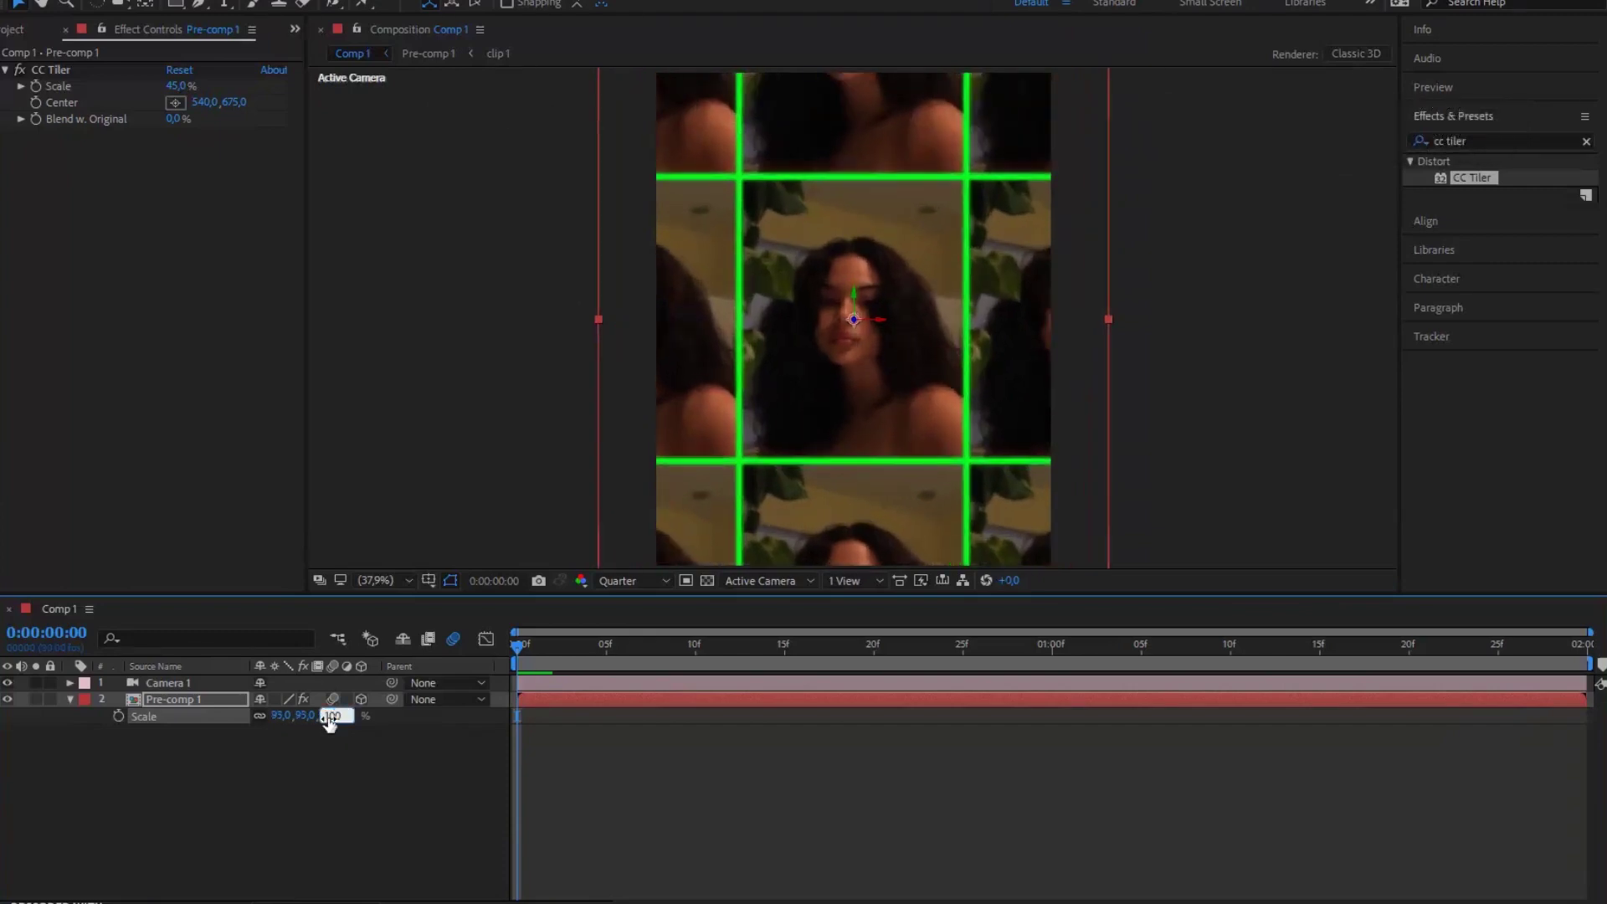
pyautogui.press('Return')
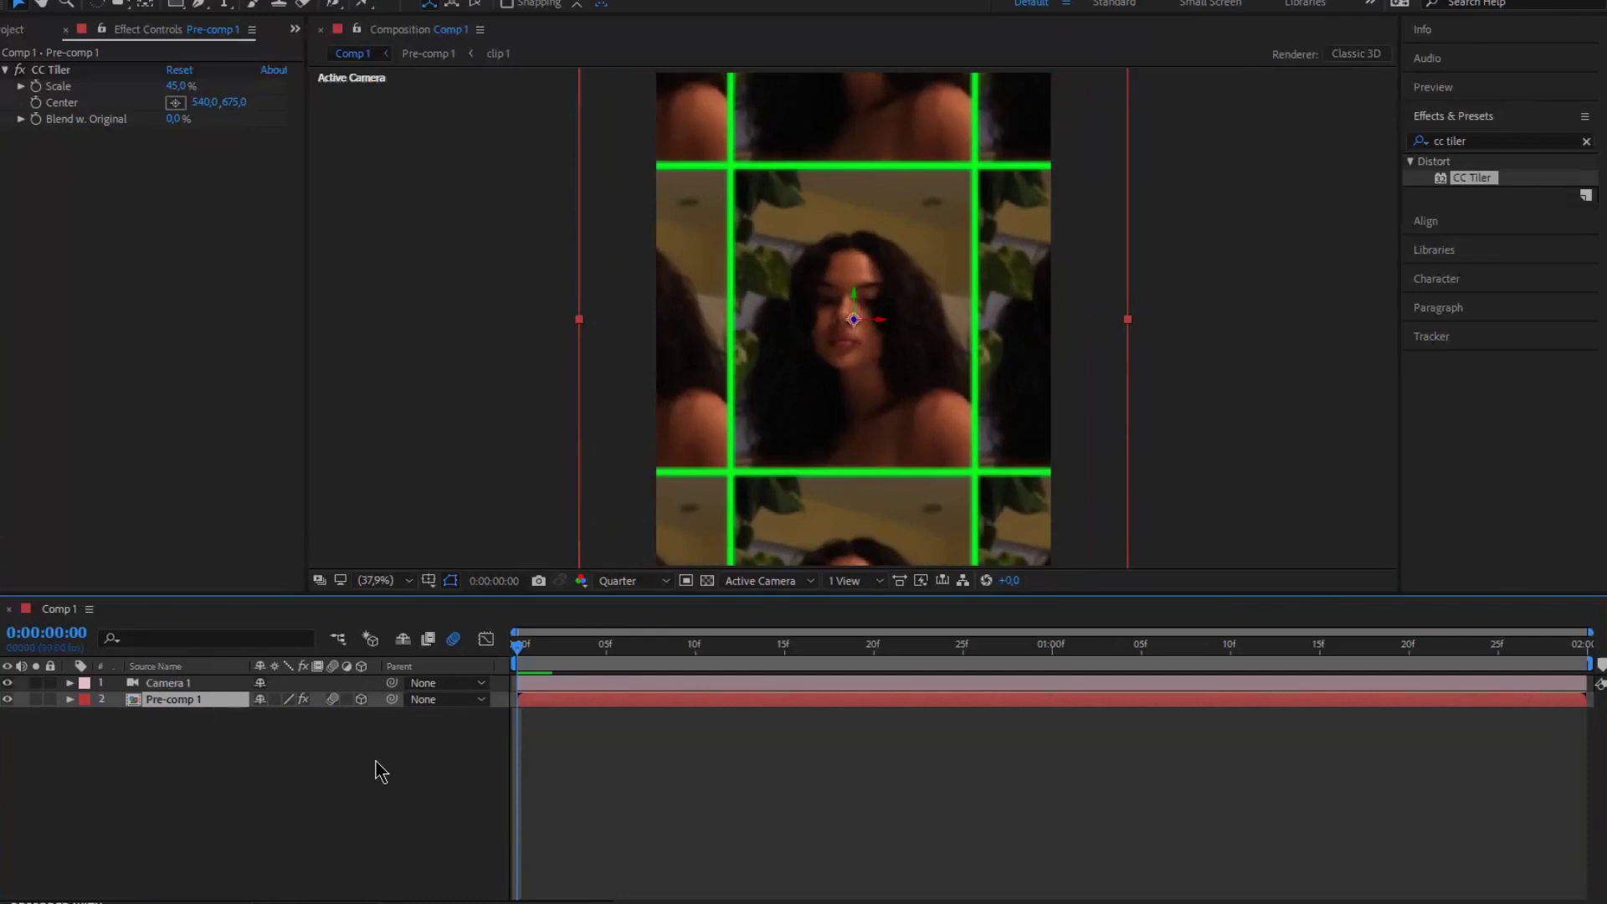
# Step: Add a Null 1 layer and parent Pre-comp 1 to it
pyautogui.rightClick(378, 764)
pyautogui.moveTo(489, 557)
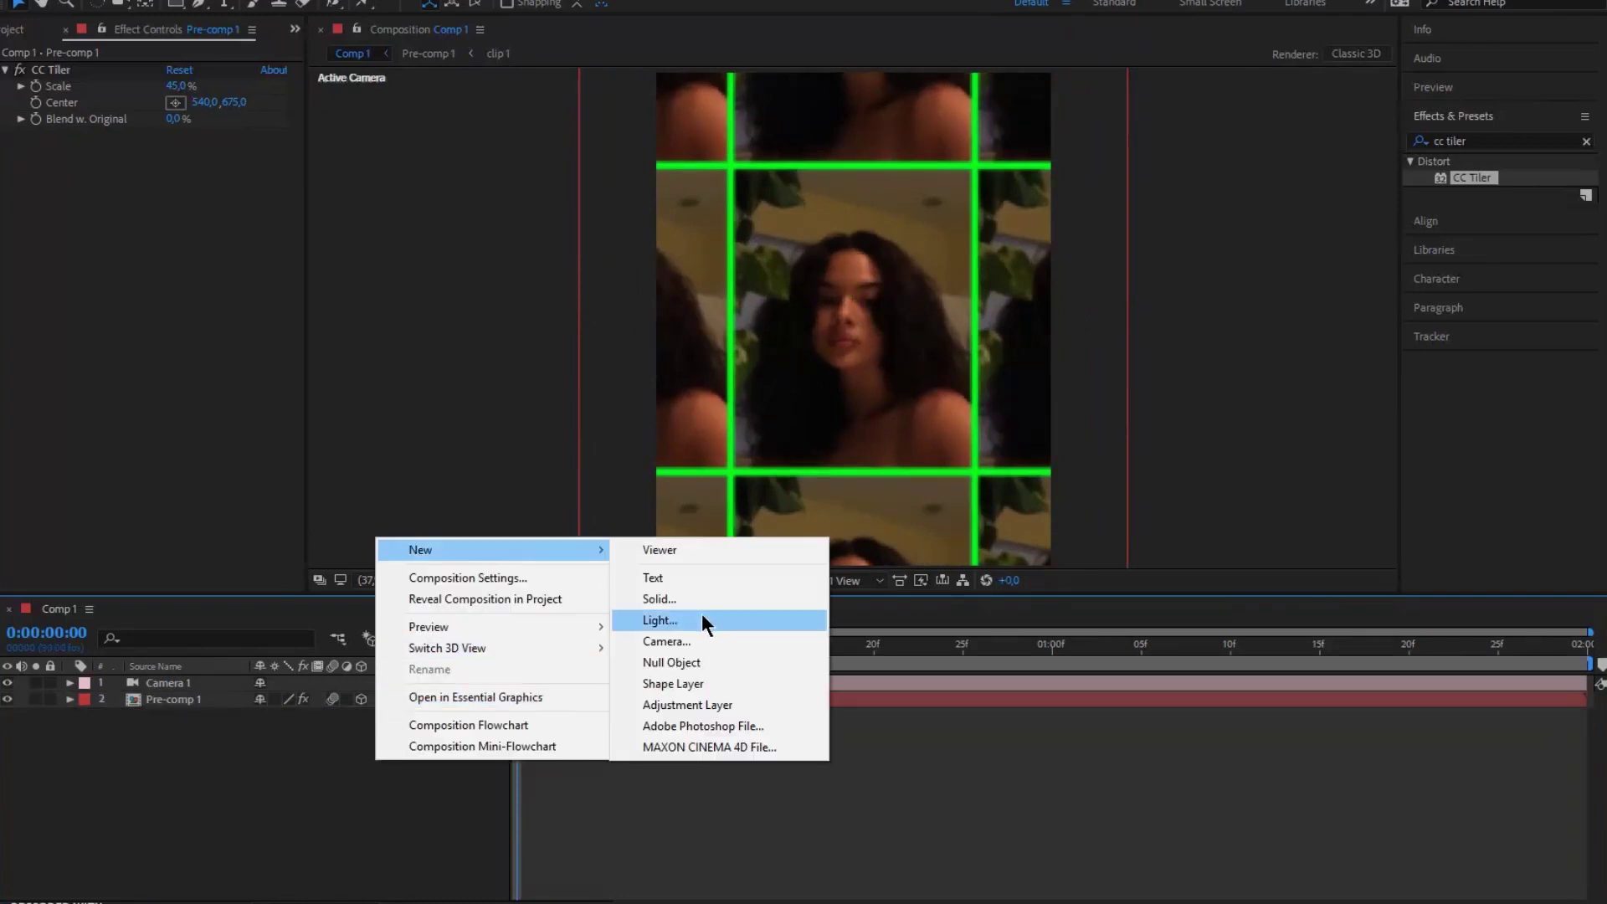
pyautogui.click(702, 659)
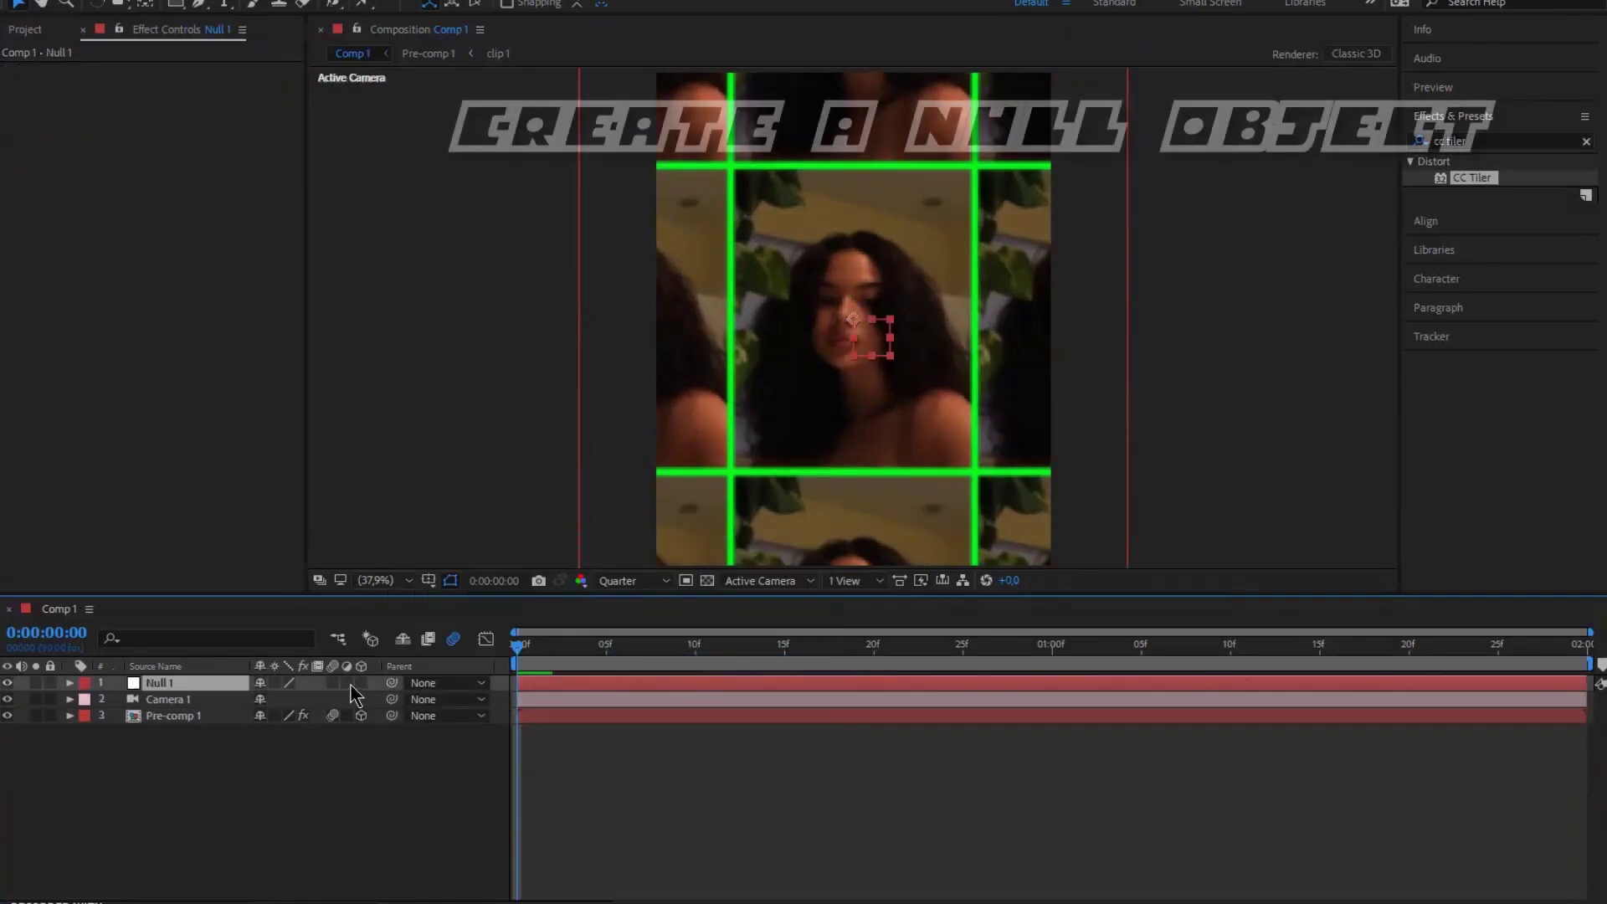
pyautogui.moveTo(198, 702); pyautogui.dragTo(168, 683)
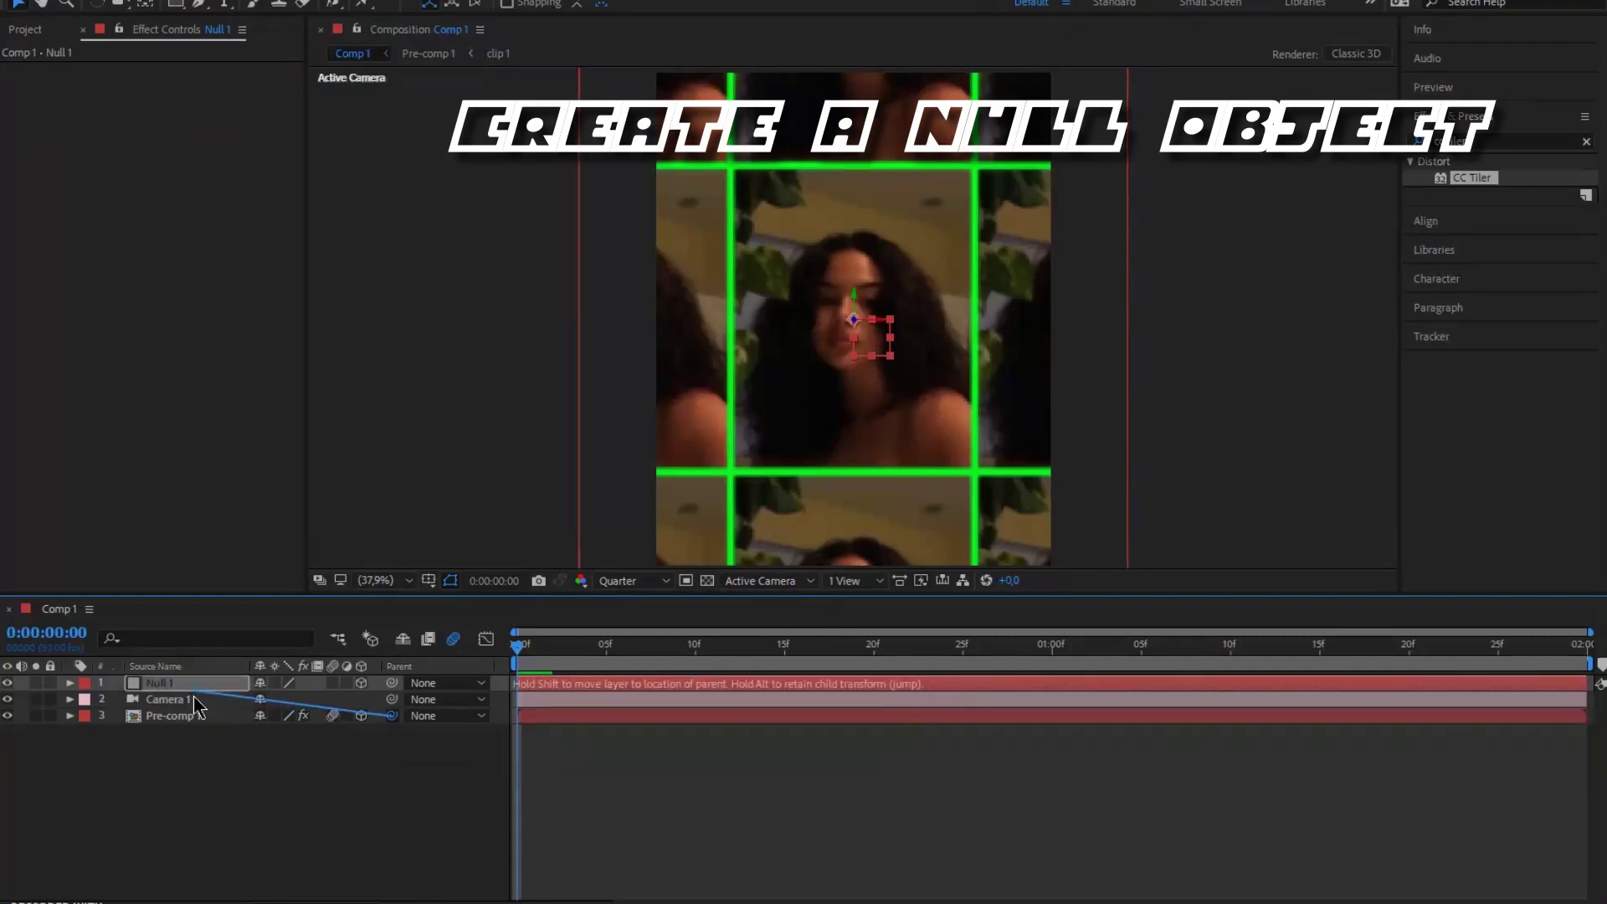
# Step: Keyframe Null 1's Y Rotation at the start and at 0:00:01:29
pyautogui.press('r')
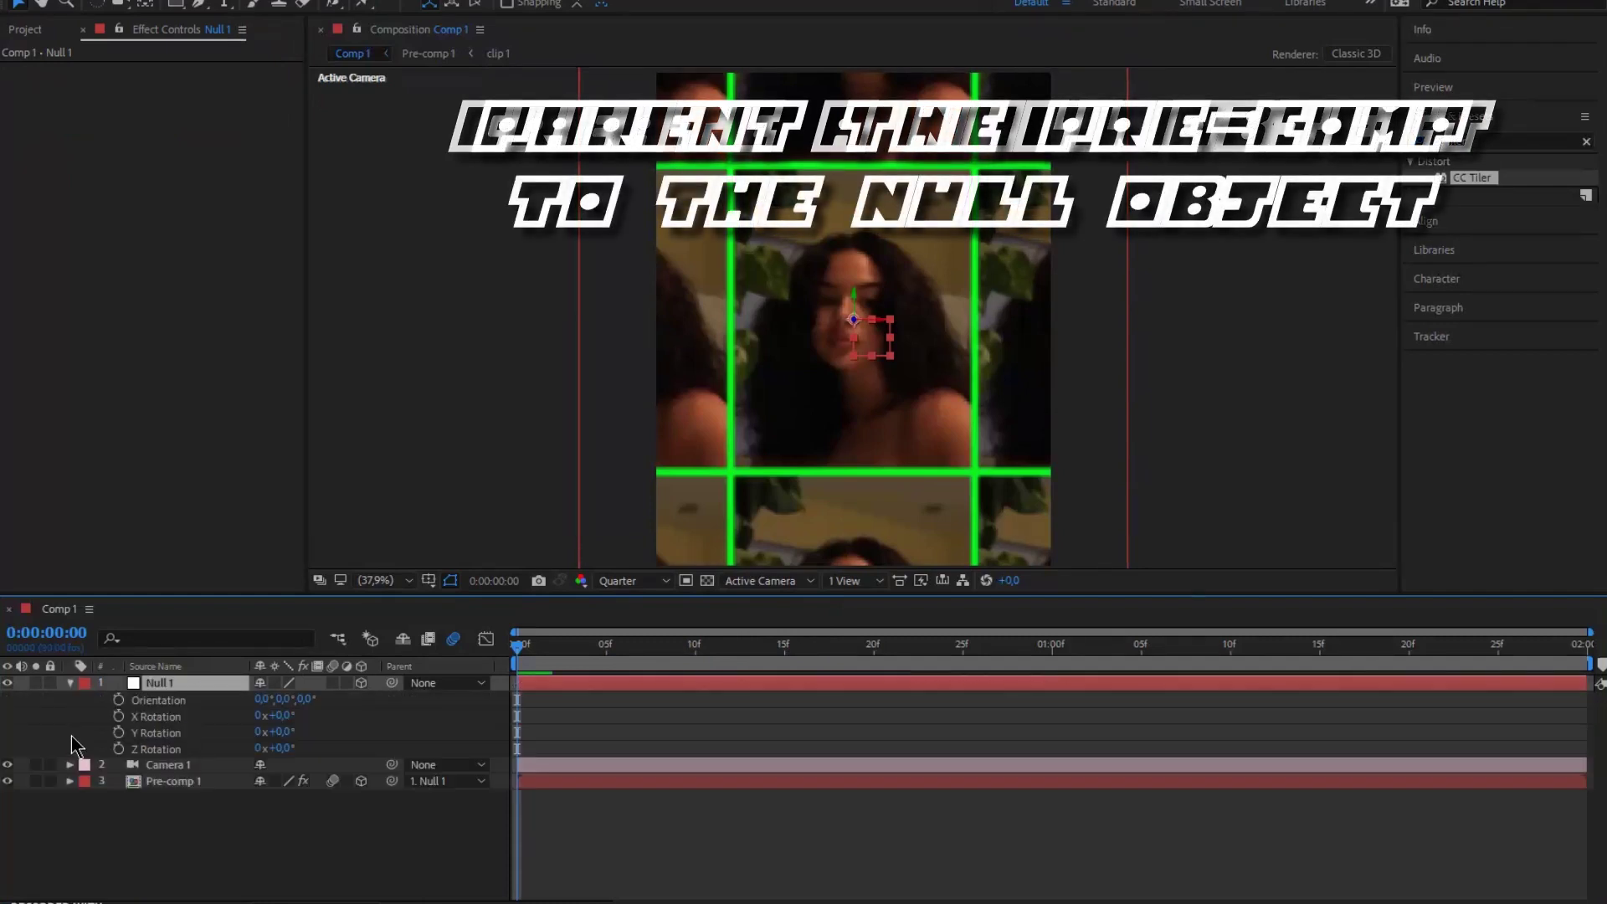
pyautogui.click(119, 732)
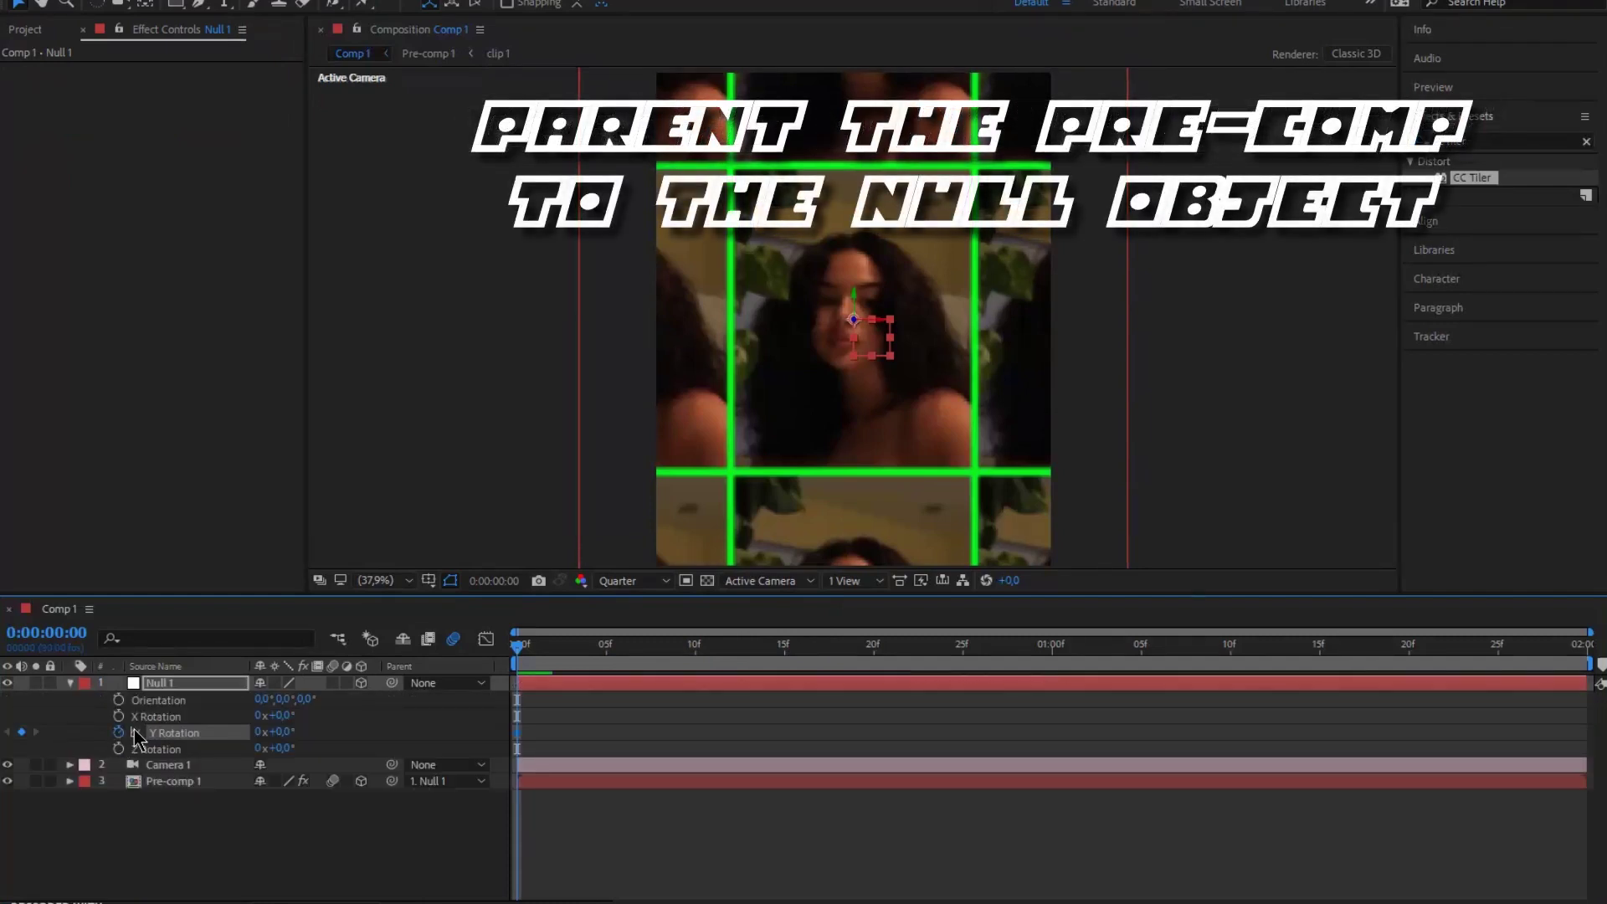
pyautogui.press('End')
pyautogui.click(21, 733)
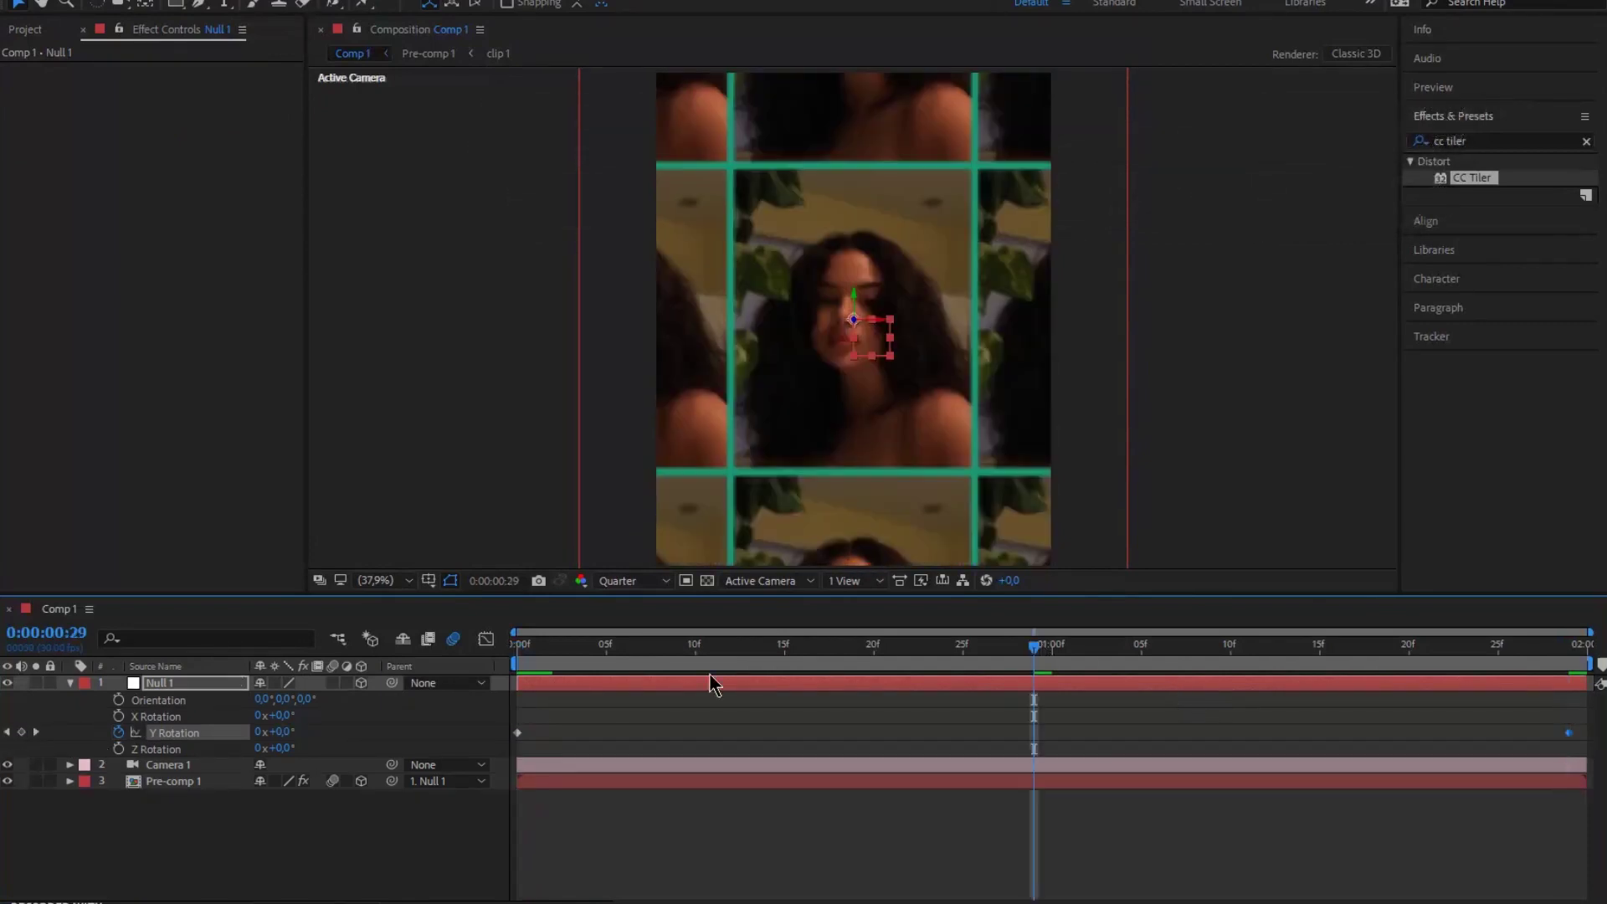
# Step: Set Null 1's Y Rotation to 40° at 0:00:00:29 to swing the tiled grid
pyautogui.moveTo(307, 733); pyautogui.dragTo(301, 732)
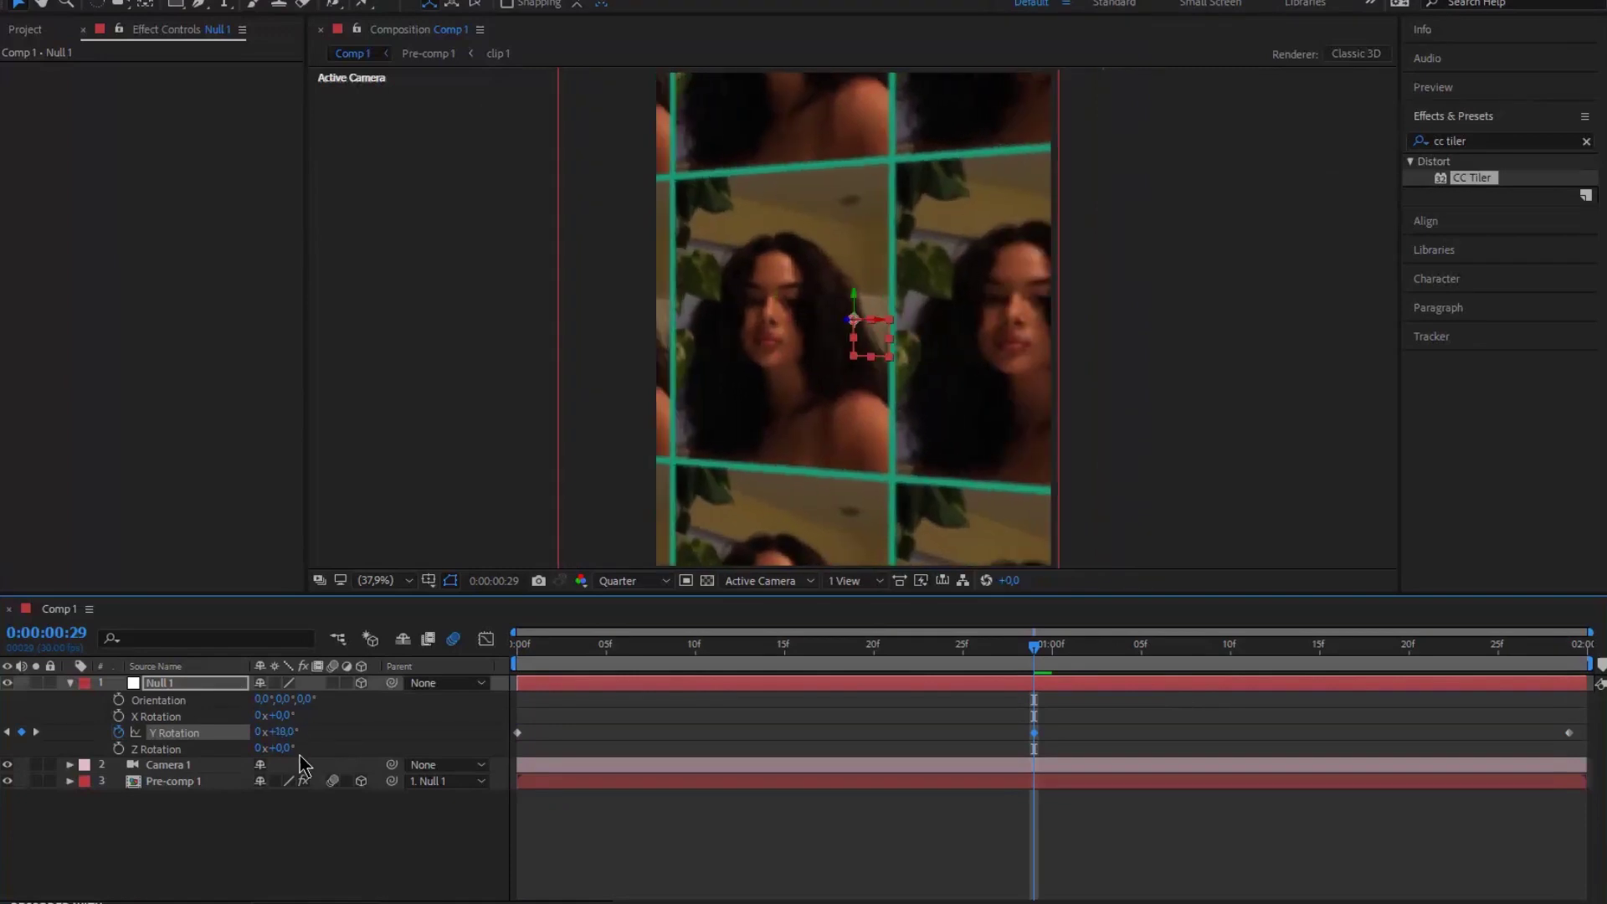
pyautogui.click(171, 781)
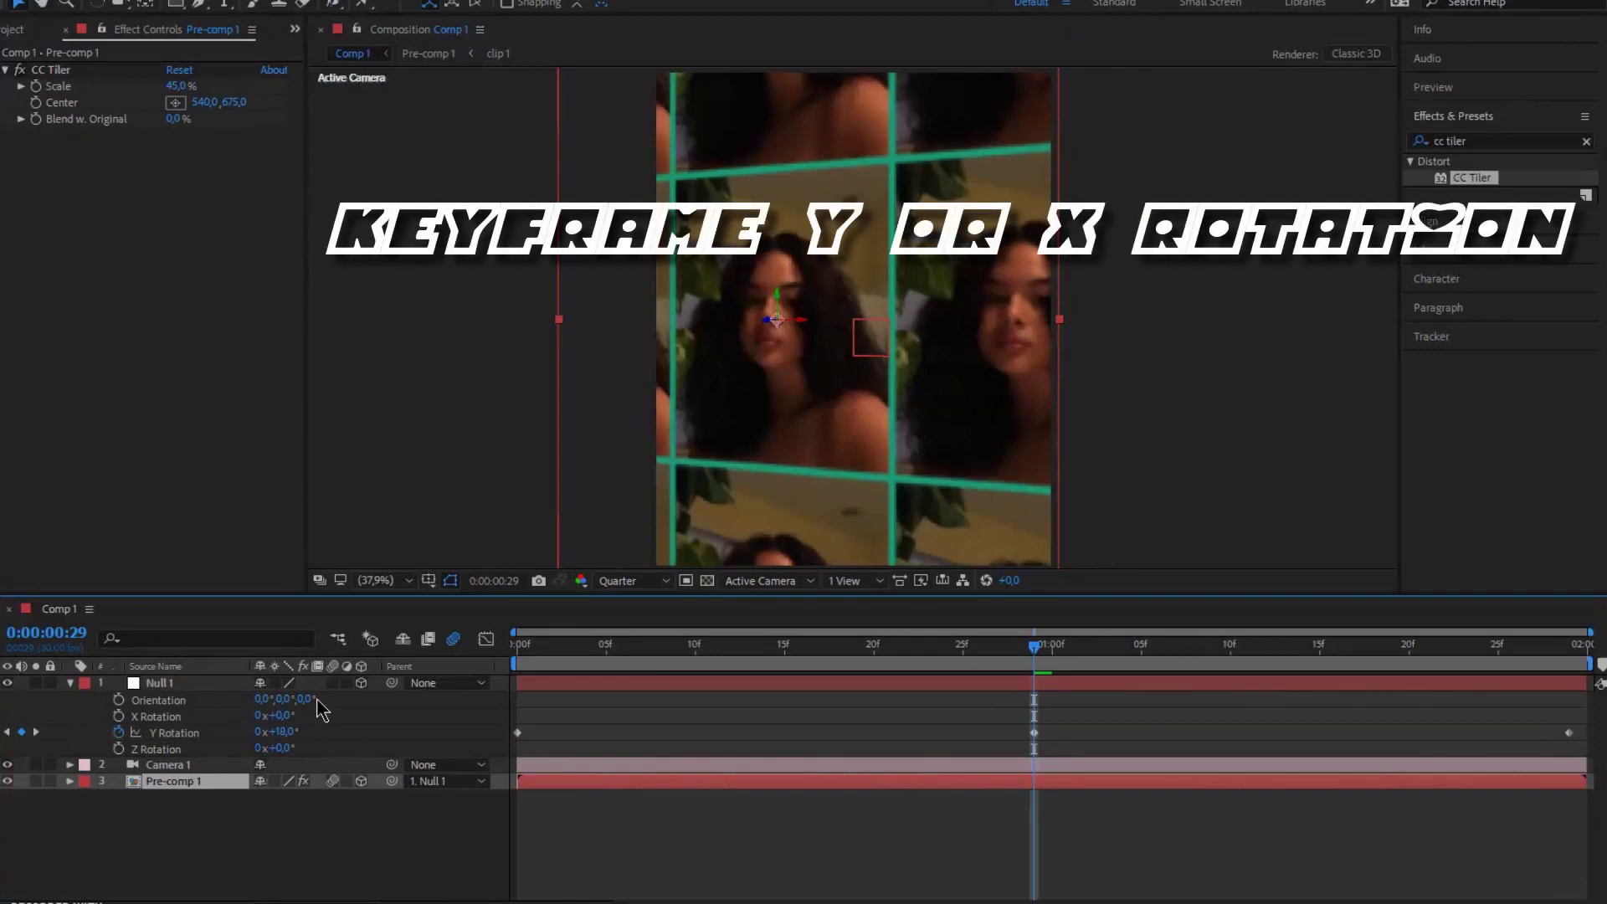
pyautogui.click(284, 733)
pyautogui.write('40')
pyautogui.press('Return')
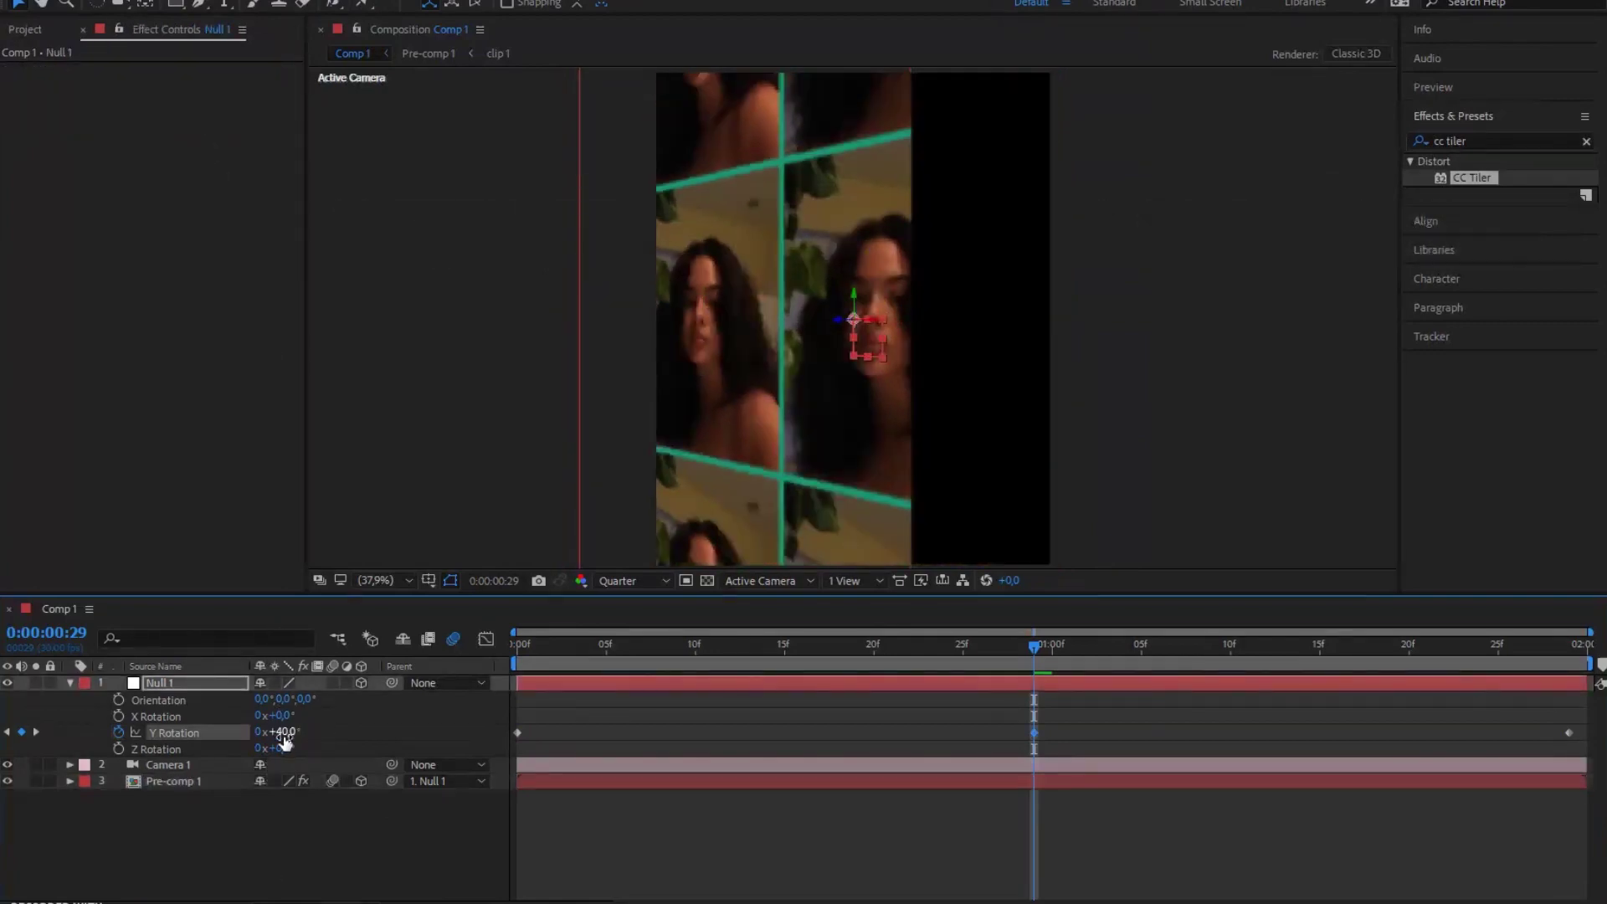
pyautogui.press('s')
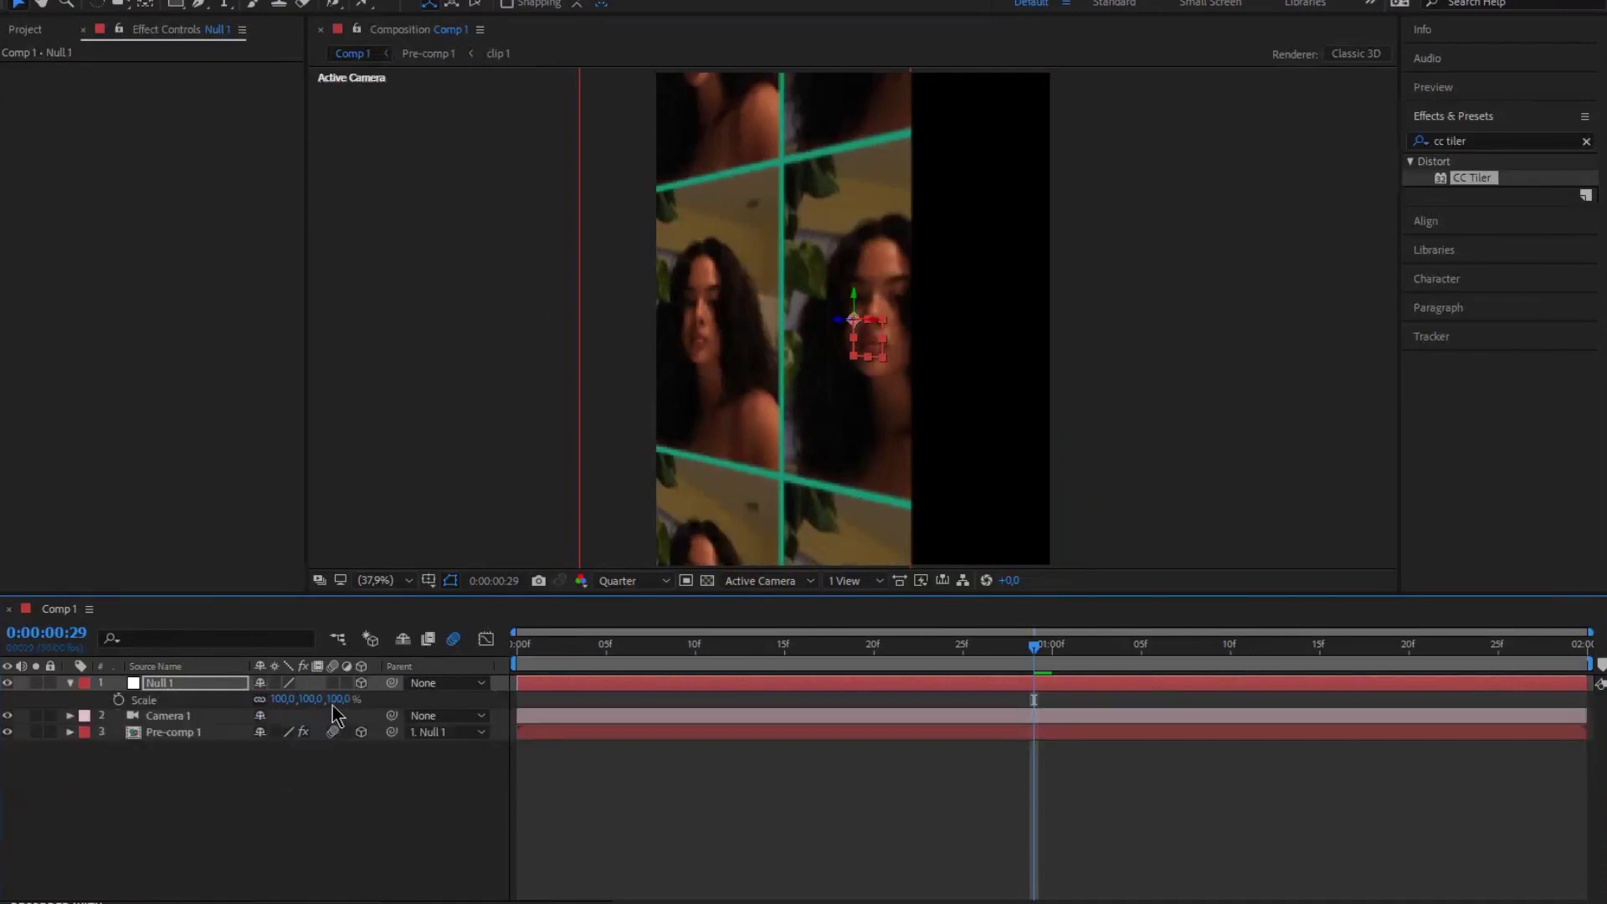
pyautogui.click(185, 734)
# Step: Enlarge Pre-comp 1, then set Null 1's Y Rotation to 30° at the clip's midpoint
pyautogui.press('s')
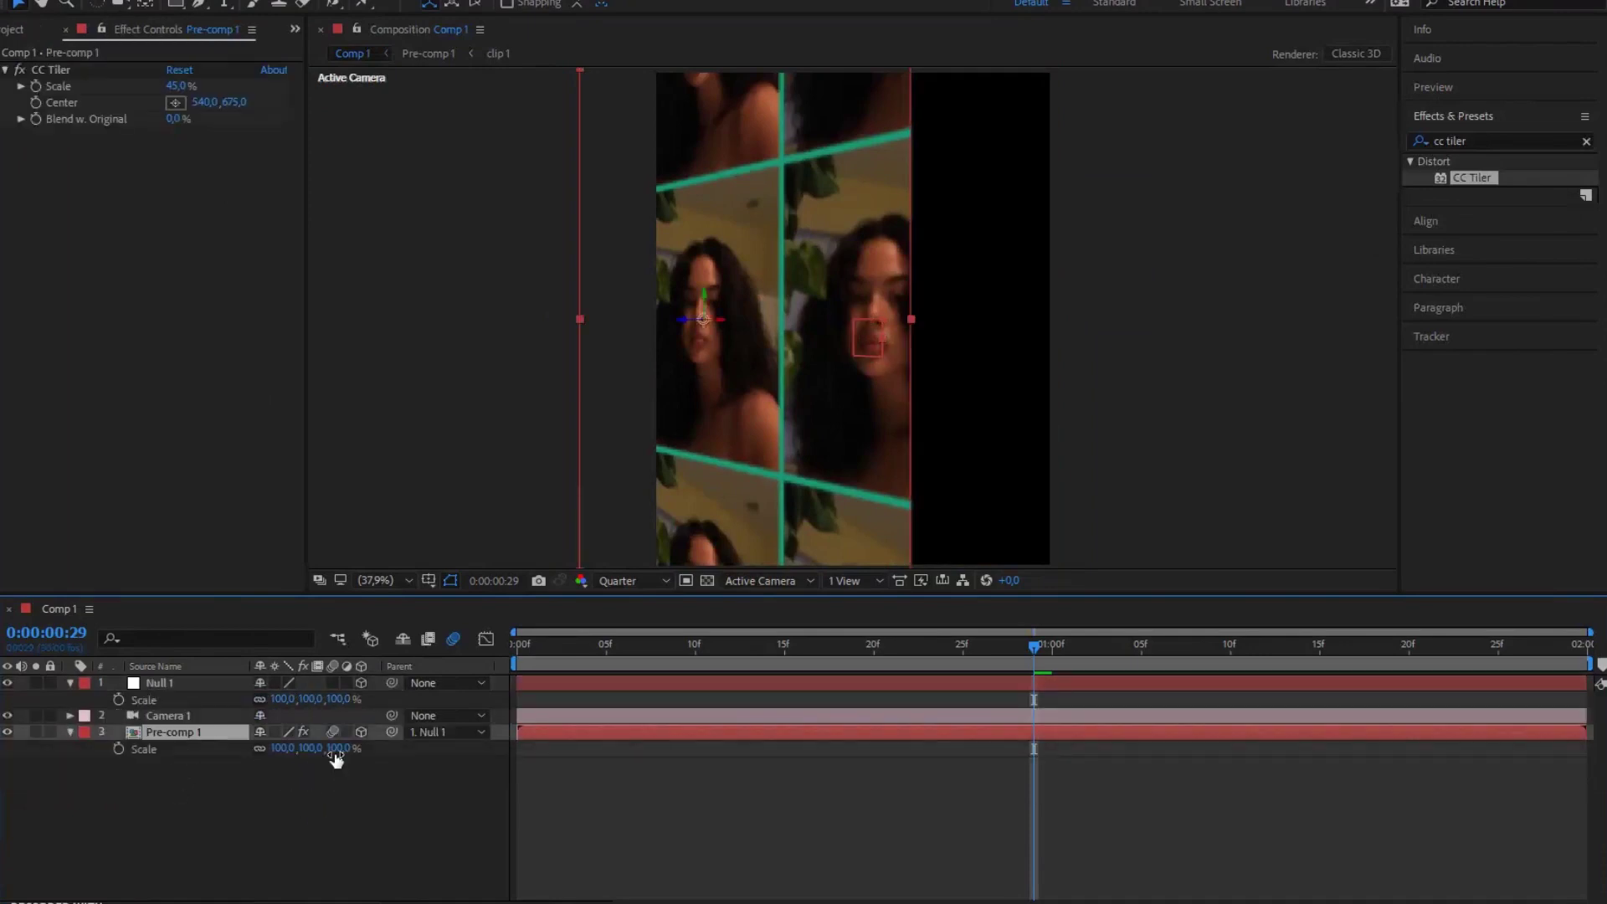
pyautogui.moveTo(344, 749); pyautogui.dragTo(385, 759)
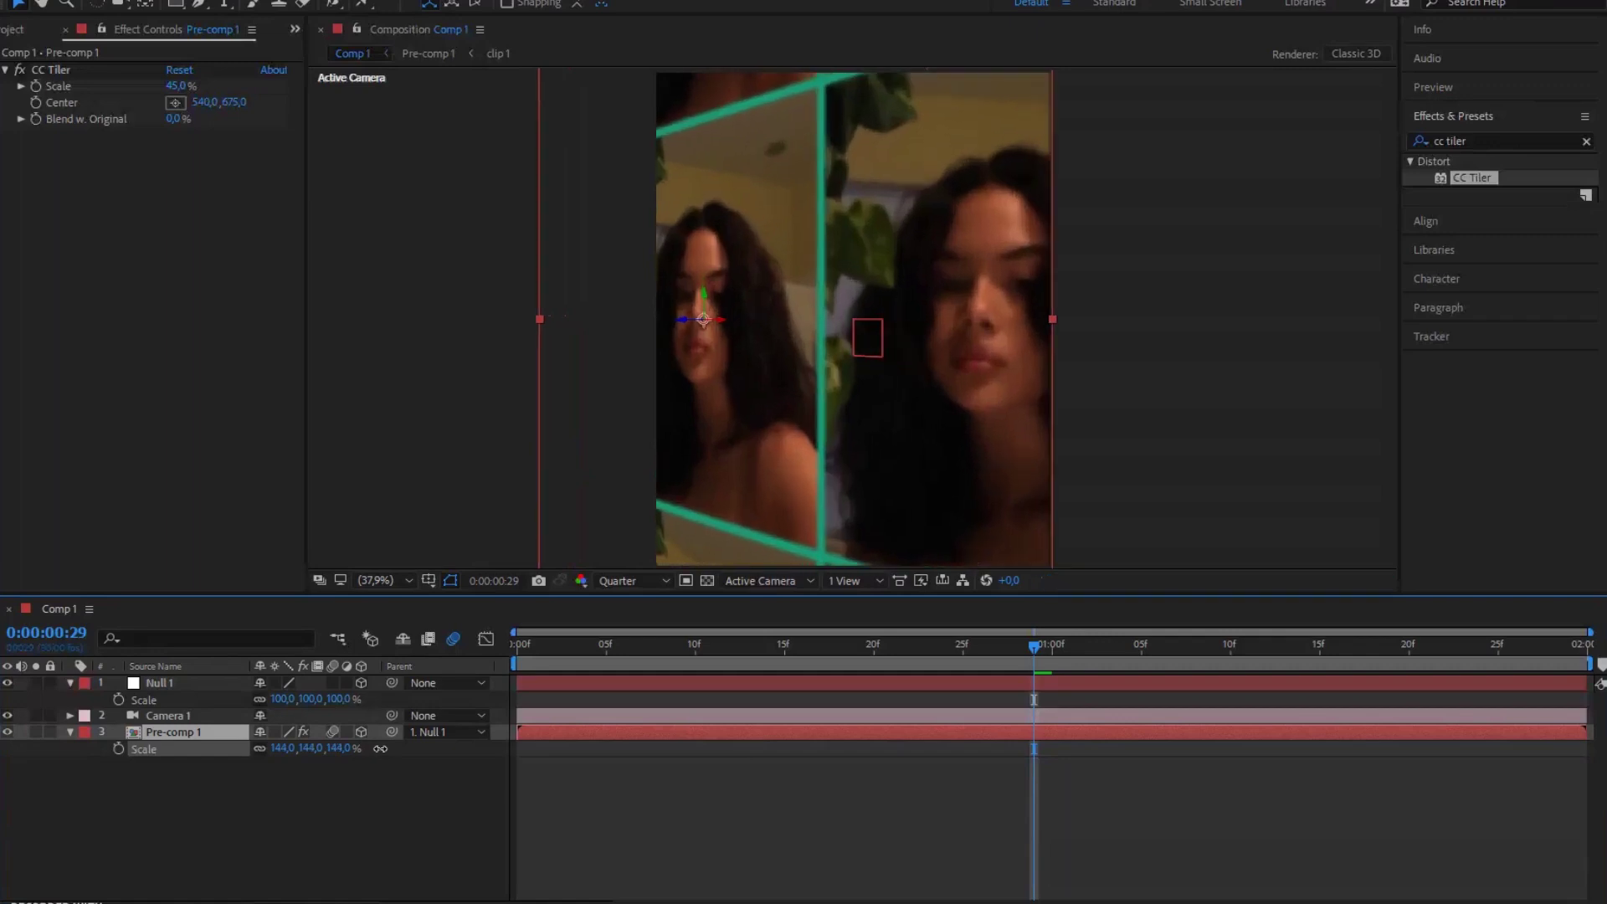
pyautogui.click(1028, 648)
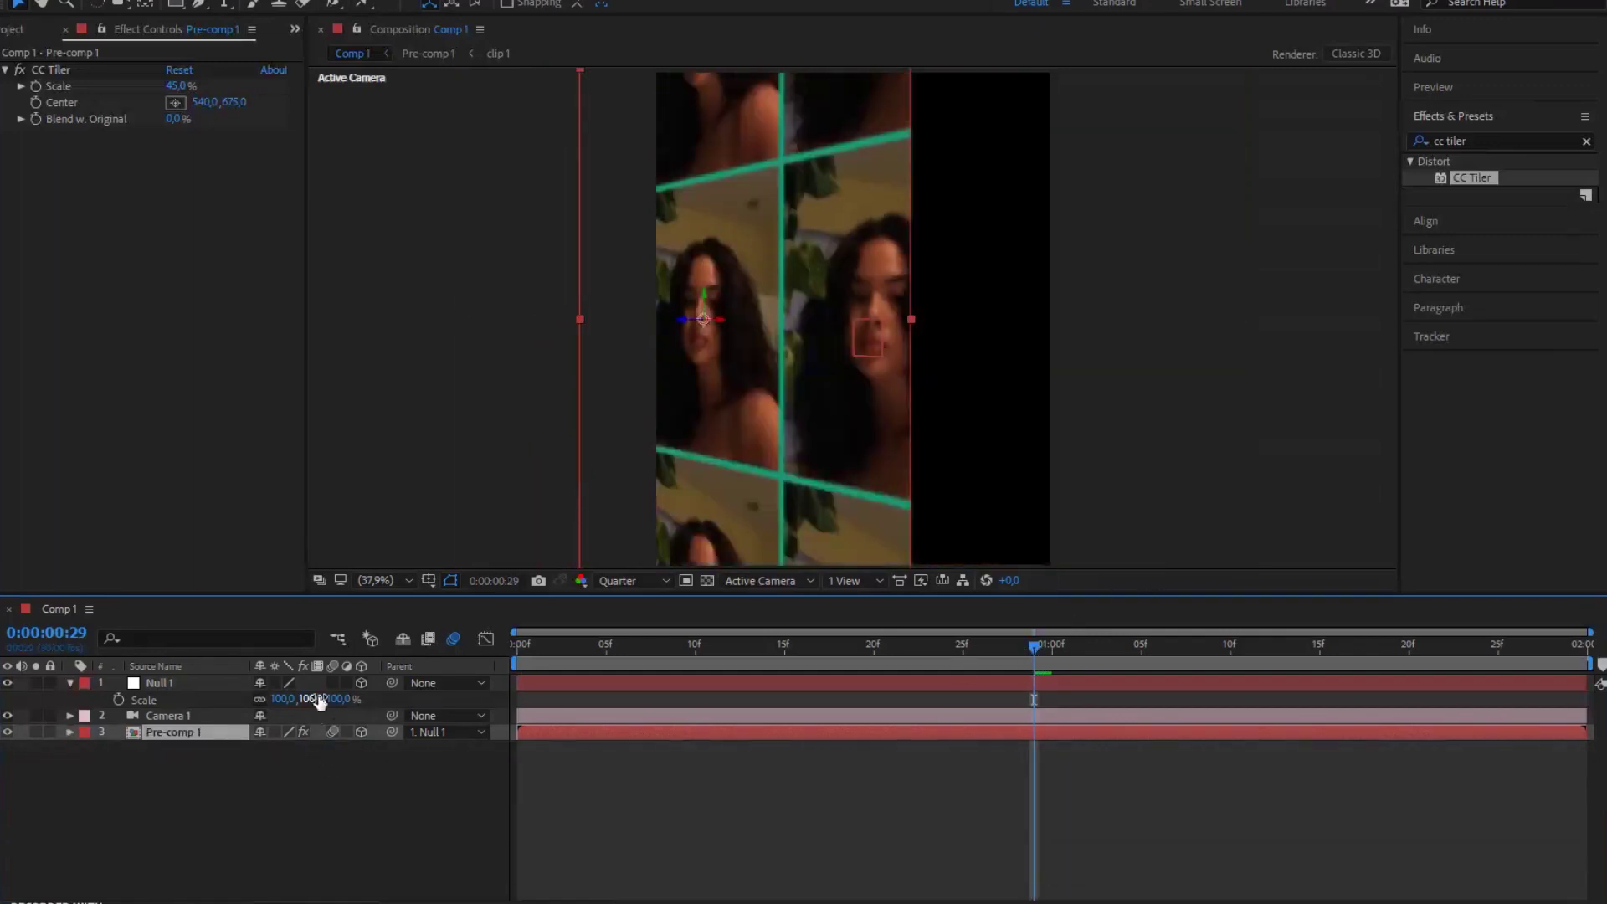
pyautogui.click(208, 683)
pyautogui.press('r')
pyautogui.click(276, 731)
pyautogui.write('30')
pyautogui.press('Return')
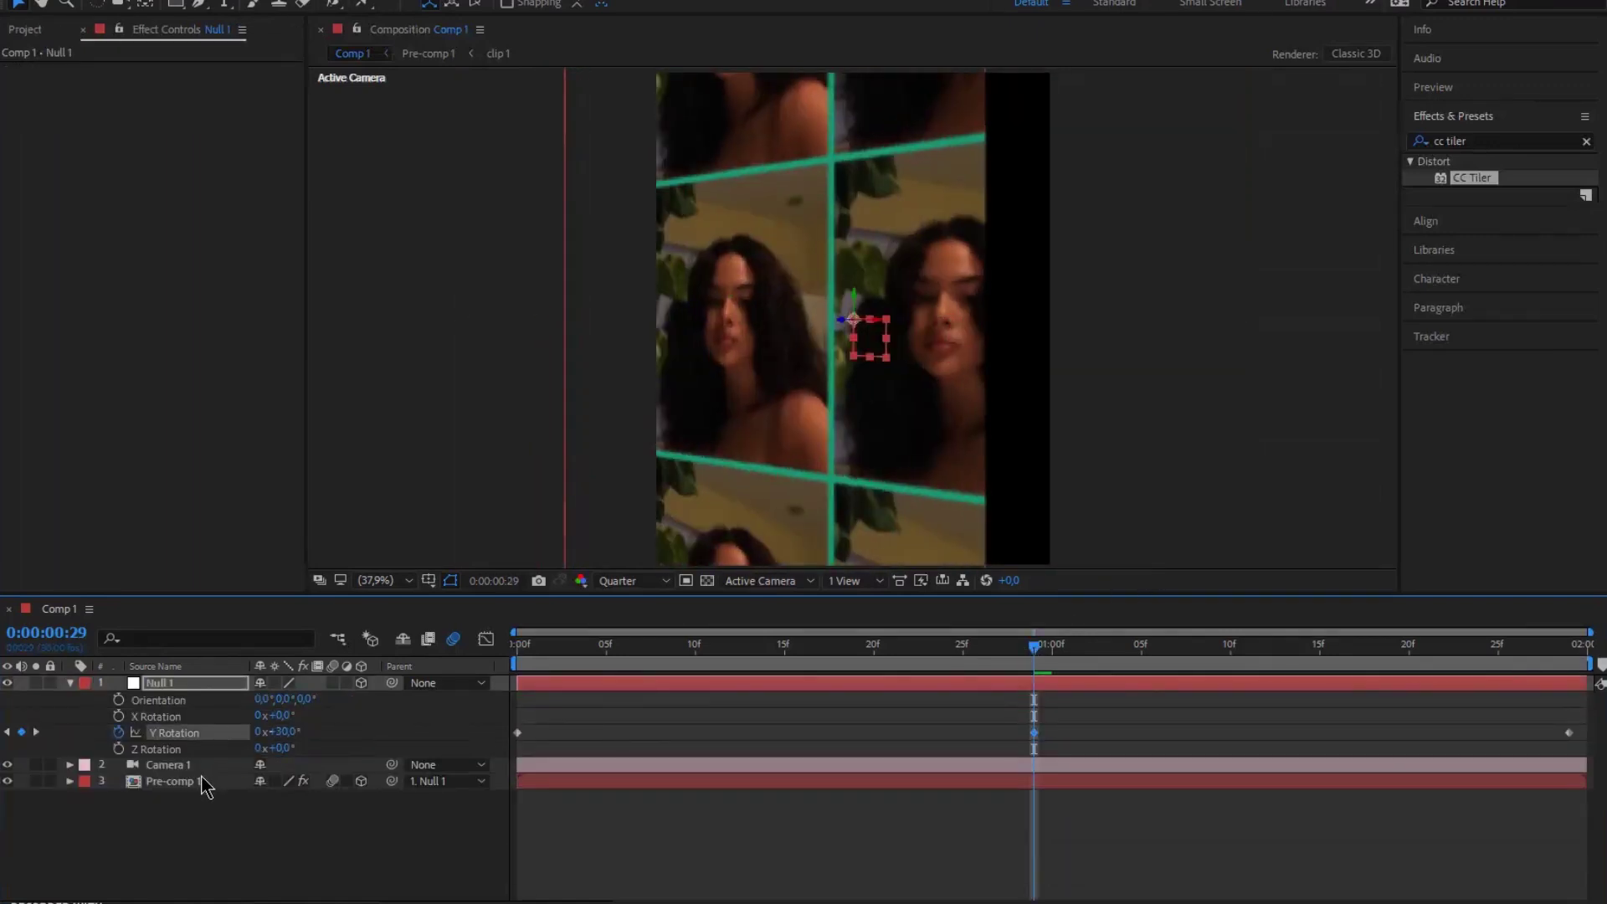
# Step: Scale Pre-comp 1 to 120% and reduce the CC Tiler scale to 35%
pyautogui.click(204, 782)
pyautogui.moveTo(346, 806); pyautogui.dragTo(362, 806)
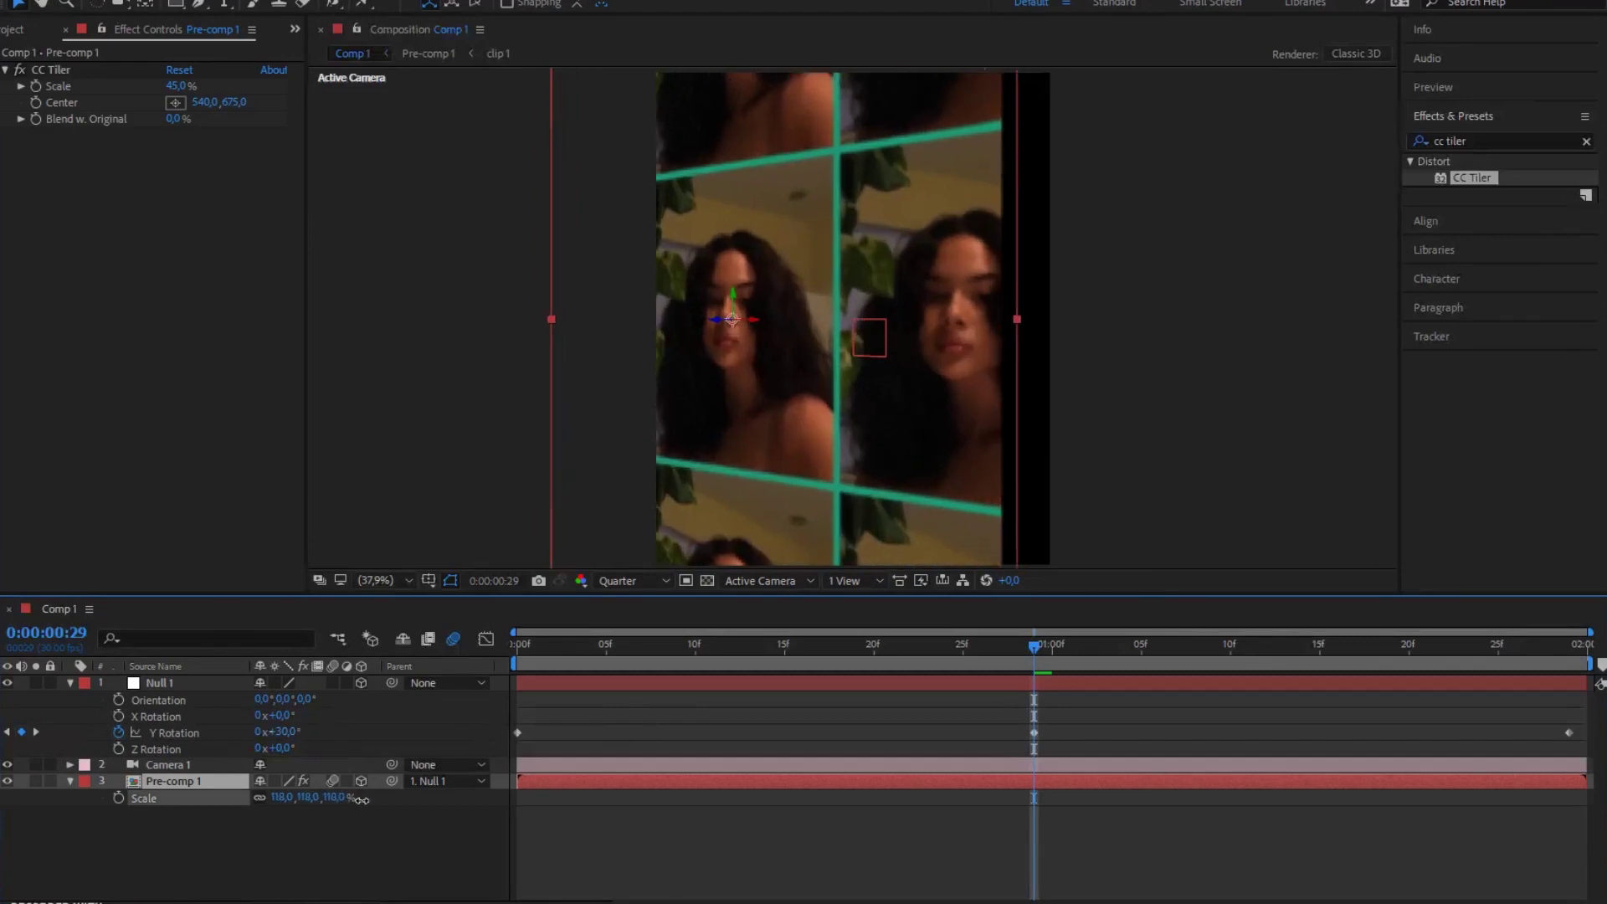
pyautogui.moveTo(180, 86); pyautogui.dragTo(172, 88)
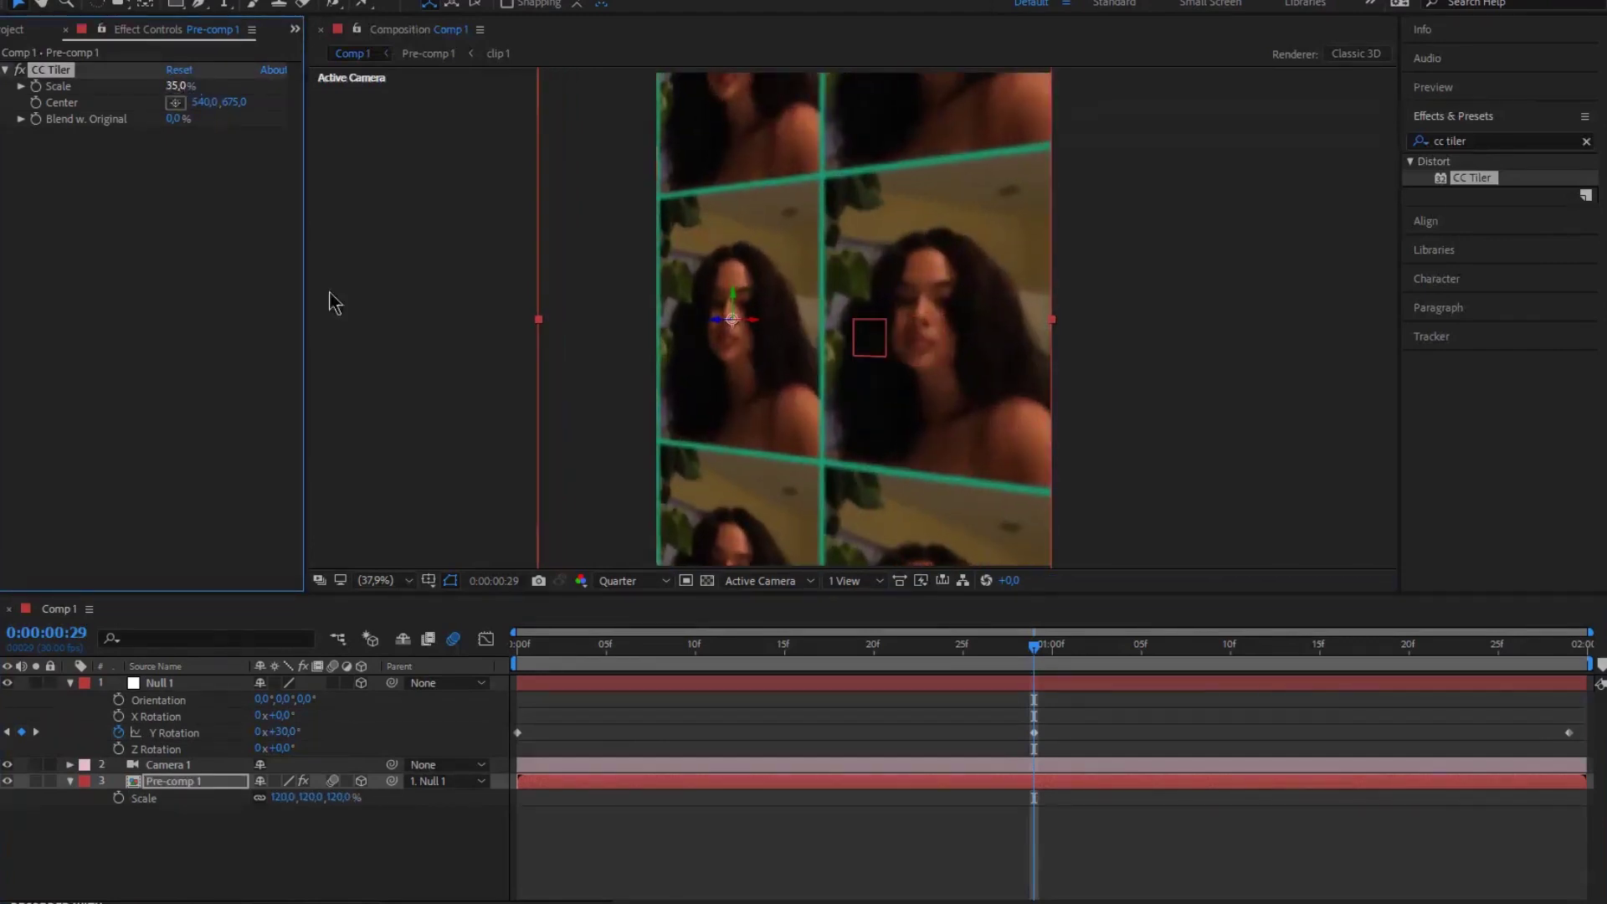
pyautogui.press('pagedown')
# Step: Set Null 1's Y Rotation to -30° at 0:00:01:00
pyautogui.click(806, 675)
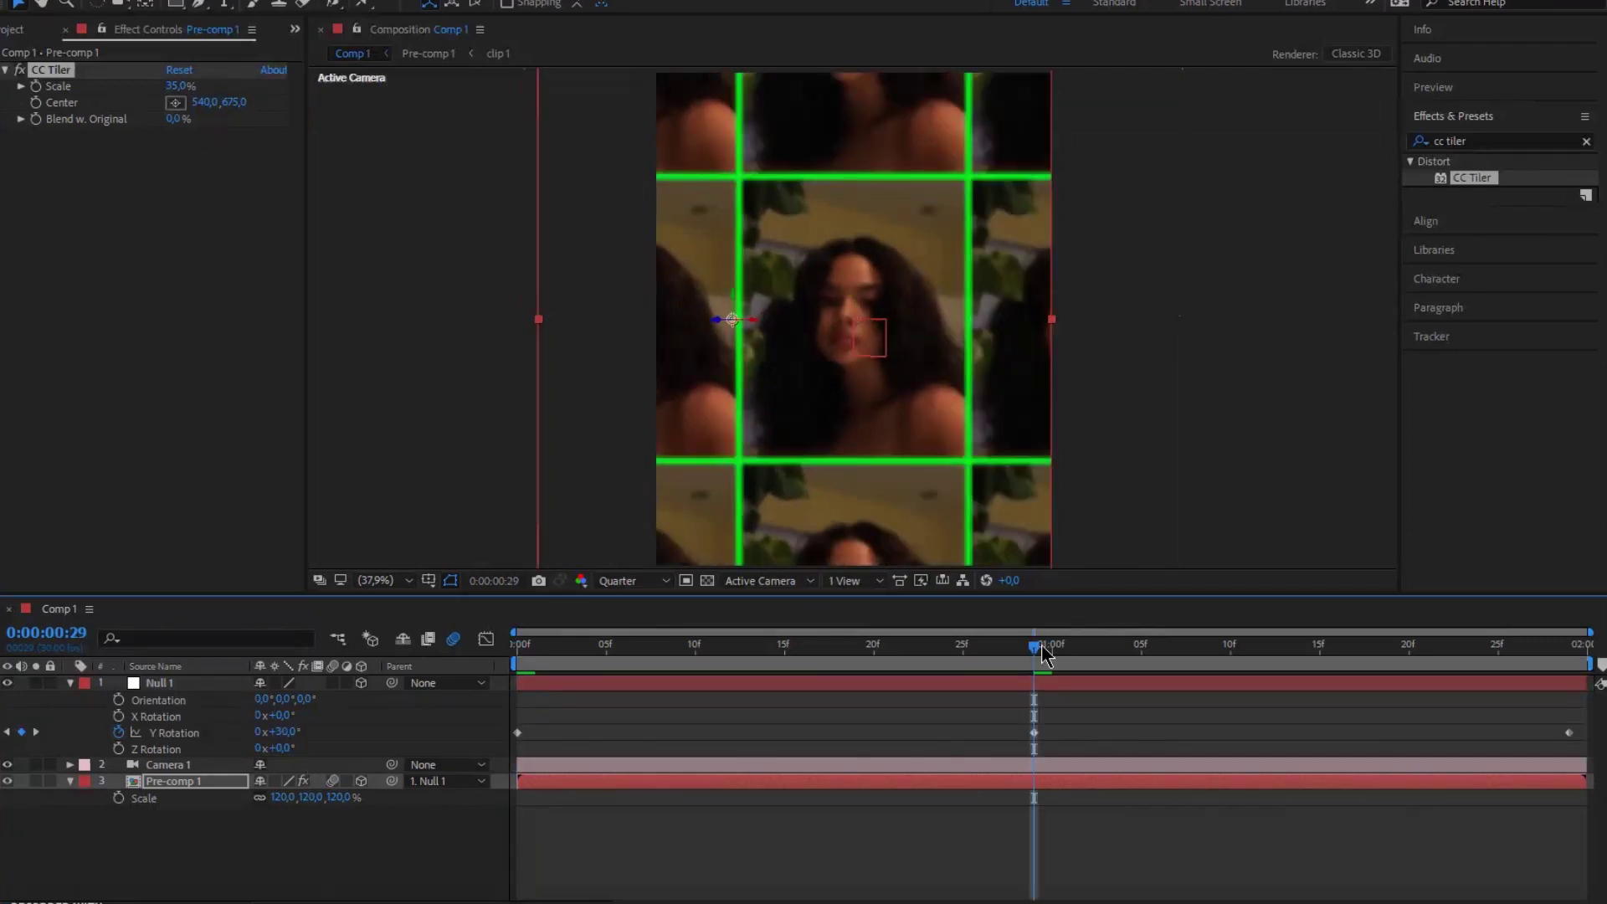
pyautogui.write('-30')
pyautogui.press('Return')
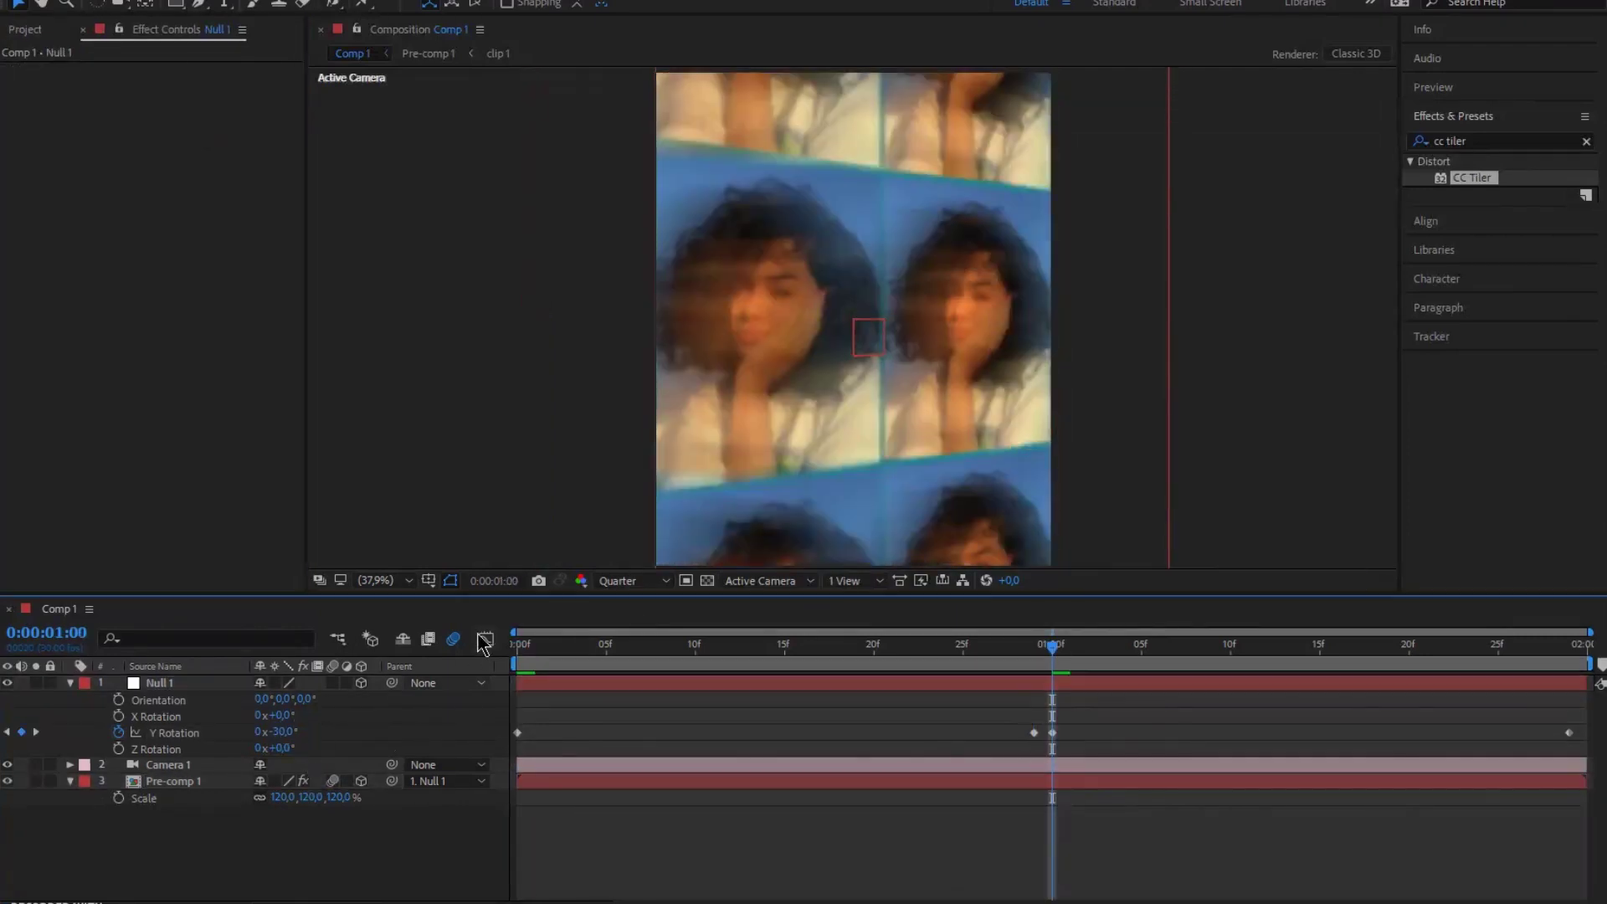
# Step: Ease all Y Rotation keyframes and flatten the curve into the last keyframe for a sharp whip
pyautogui.hotkey('shift', 'F3')
pyautogui.click(203, 734)
pyautogui.press('F9')
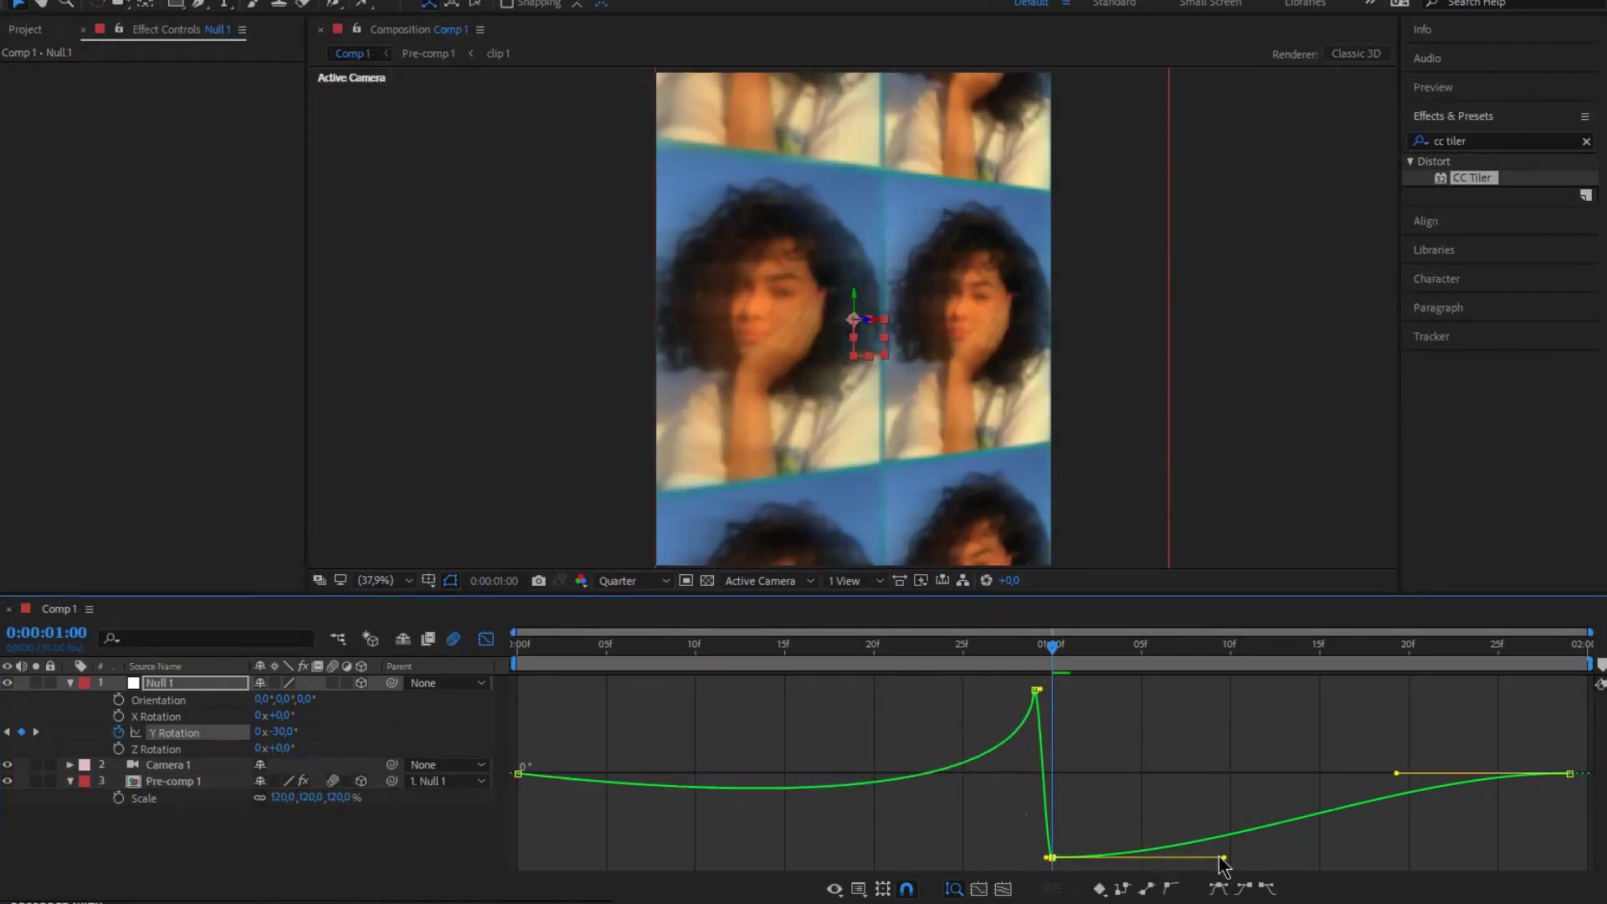
pyautogui.moveTo(1396, 773); pyautogui.dragTo(1126, 768)
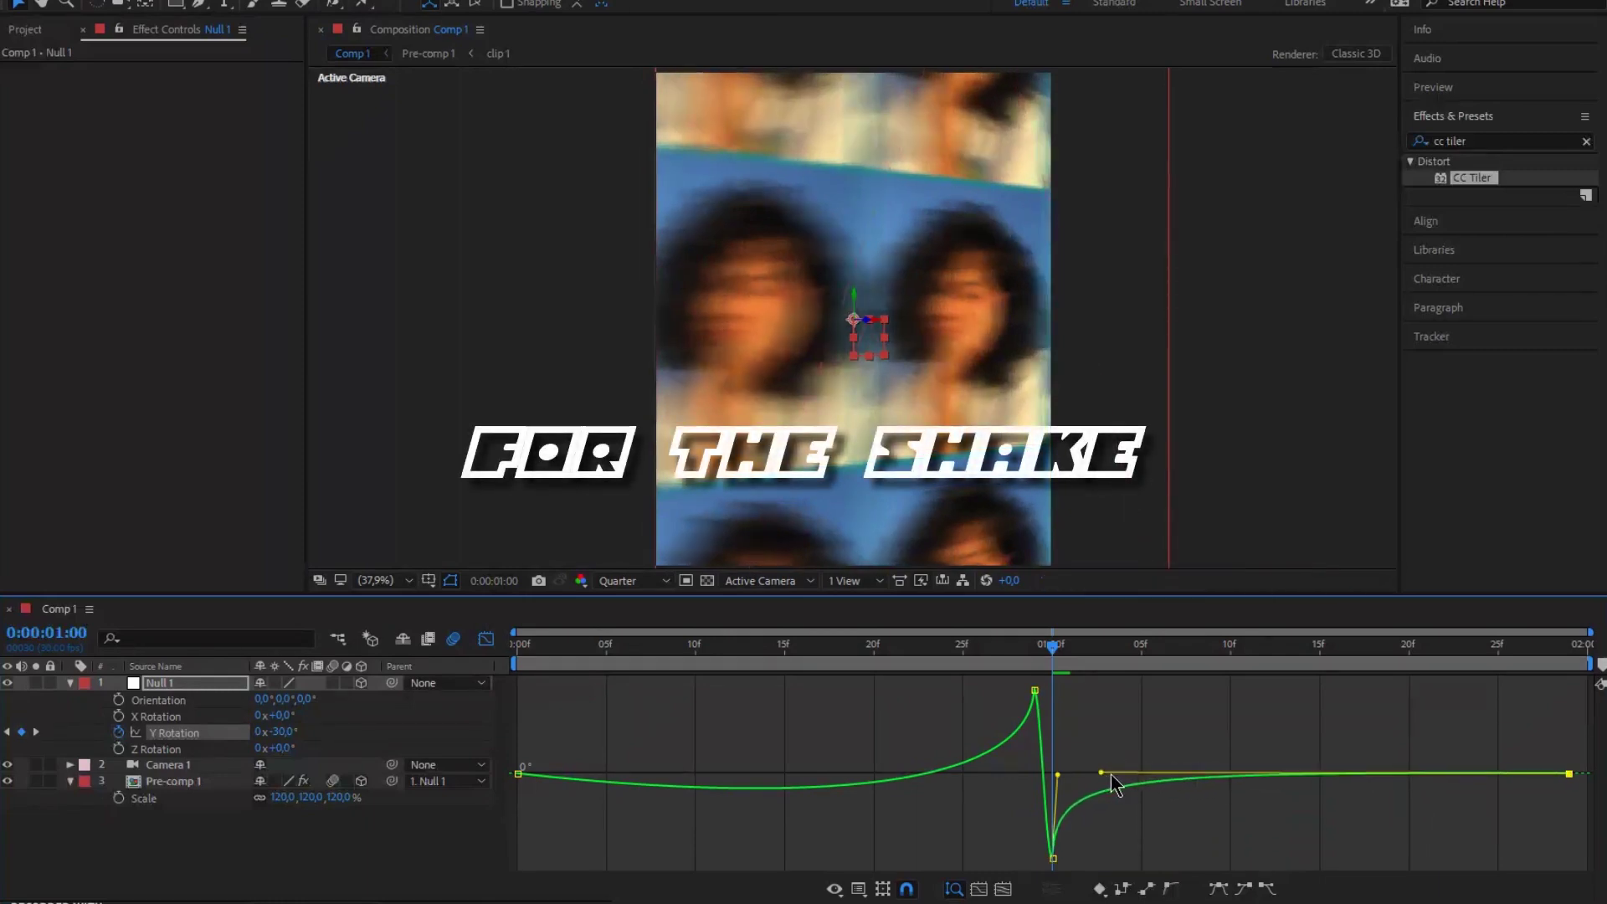
pyautogui.click(485, 640)
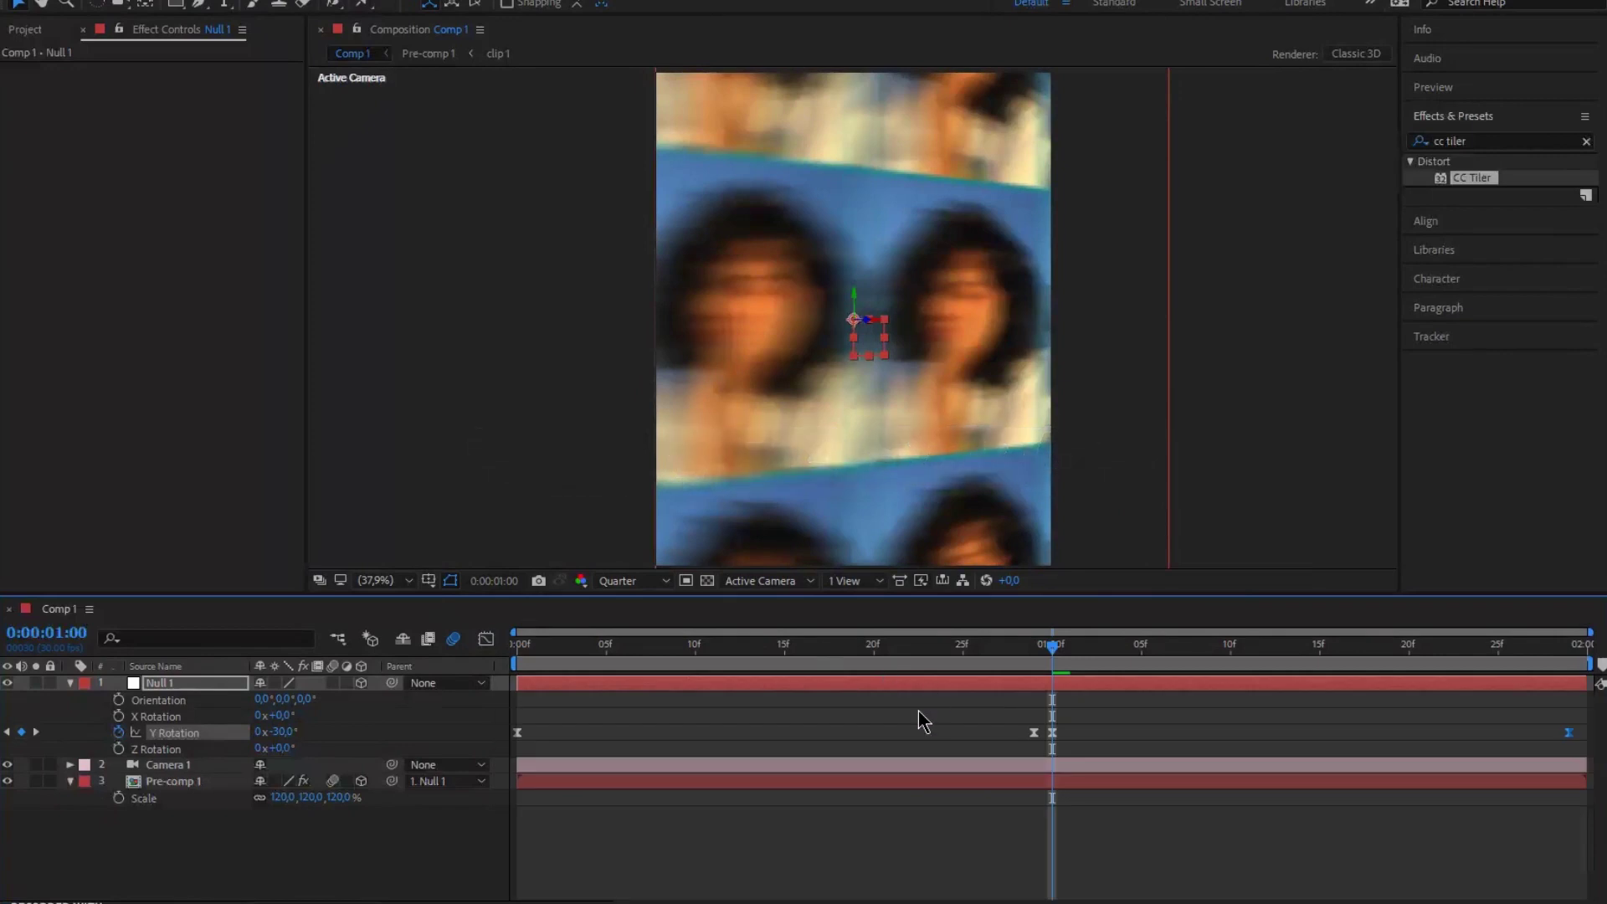
# Step: Add an adjustment layer, split it at frame 26, and delete the earlier half
pyautogui.rightClick(484, 718)
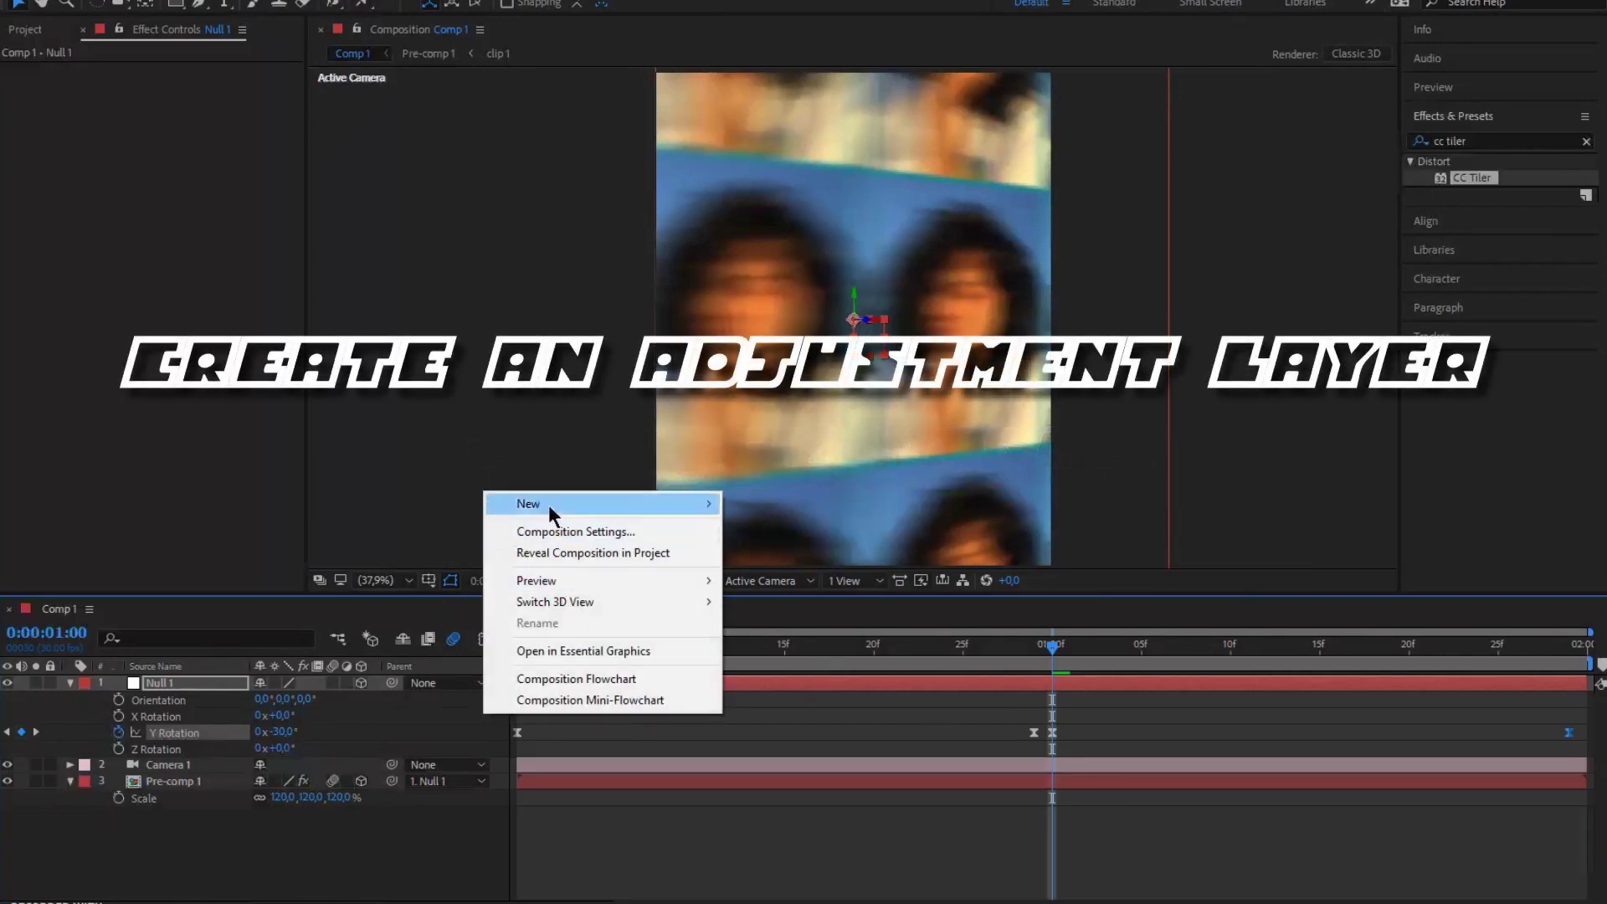
pyautogui.moveTo(545, 505)
pyautogui.click(804, 658)
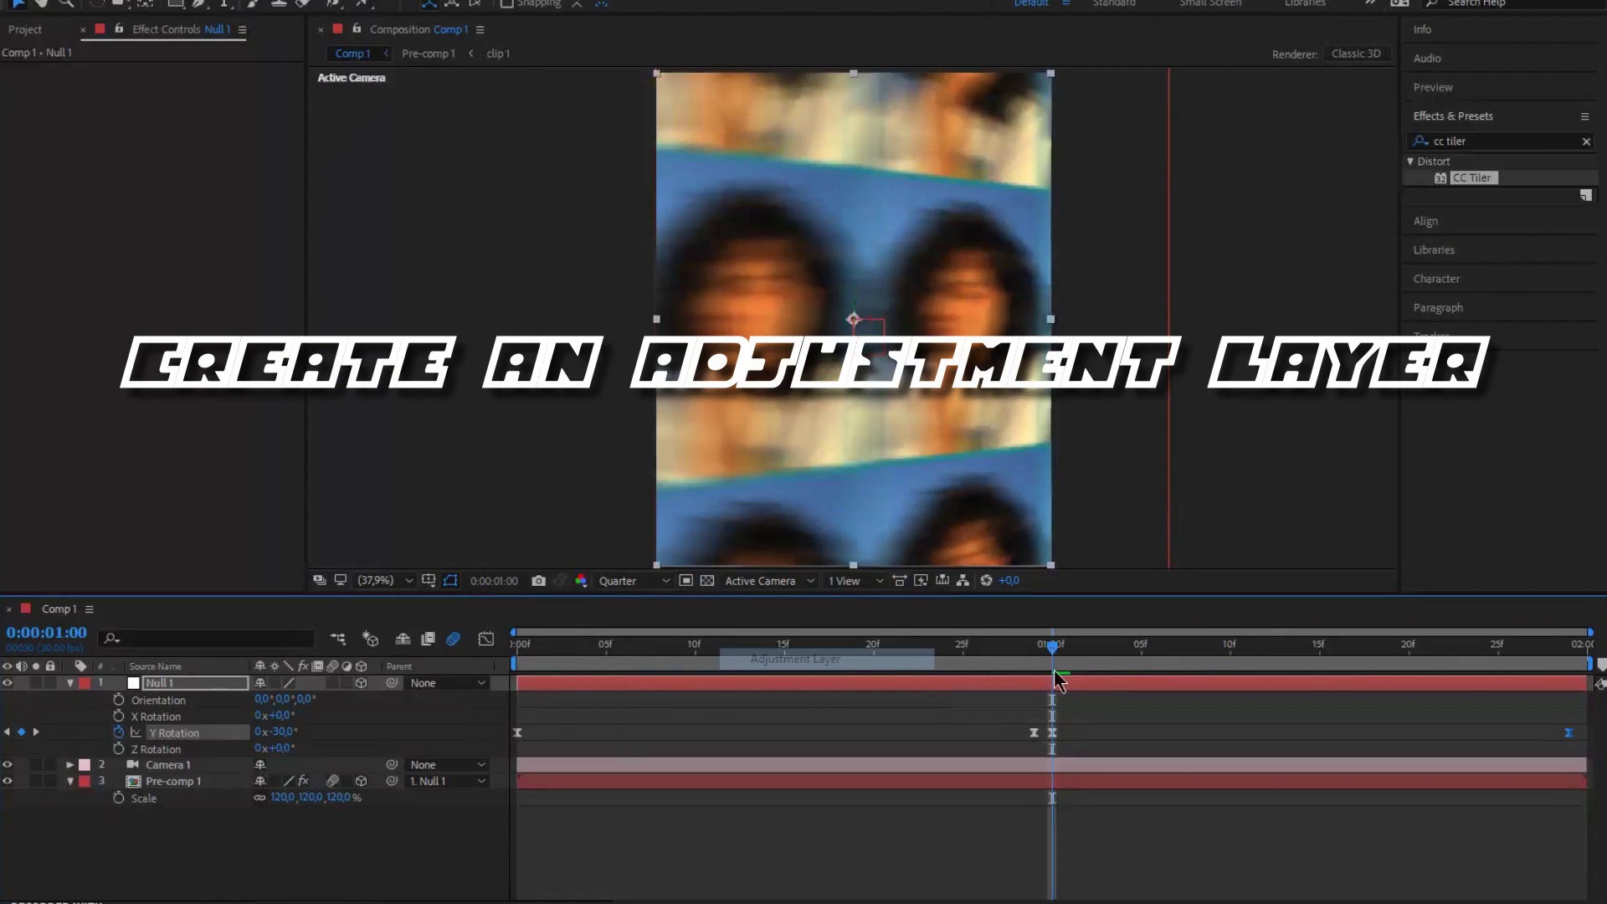
pyautogui.click(988, 647)
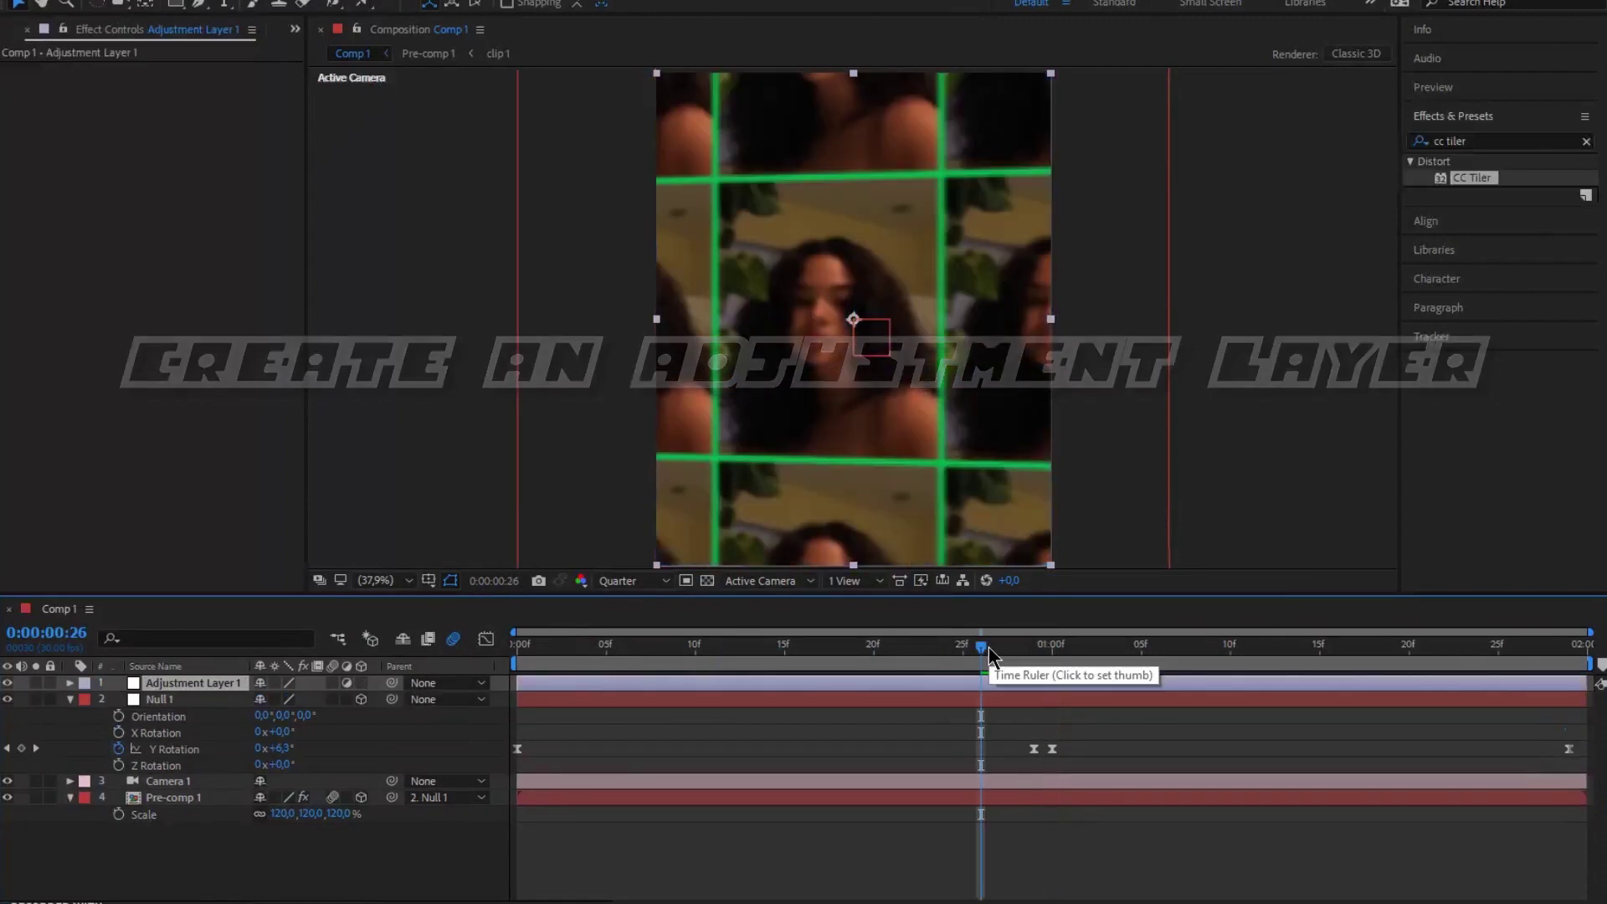
pyautogui.hotkey('ctrl', 'shift', 'd')
pyautogui.click(983, 695)
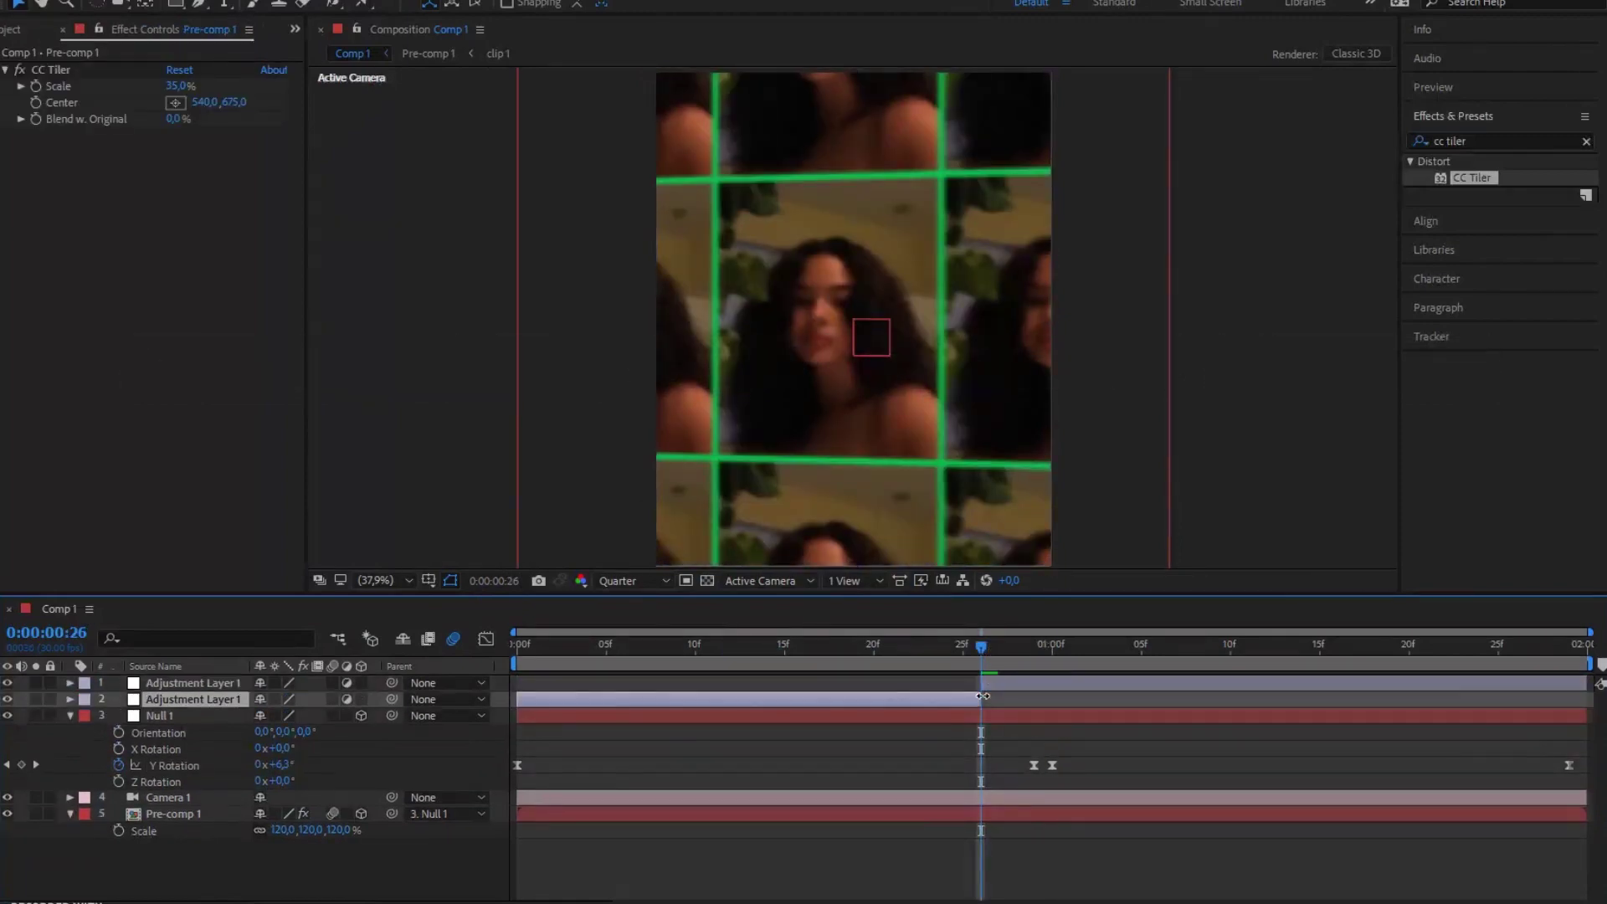
pyautogui.press('Delete')
# Step: Select Adjustment Layer 1 and return to its start at 0:00:00:26
pyautogui.press('End')
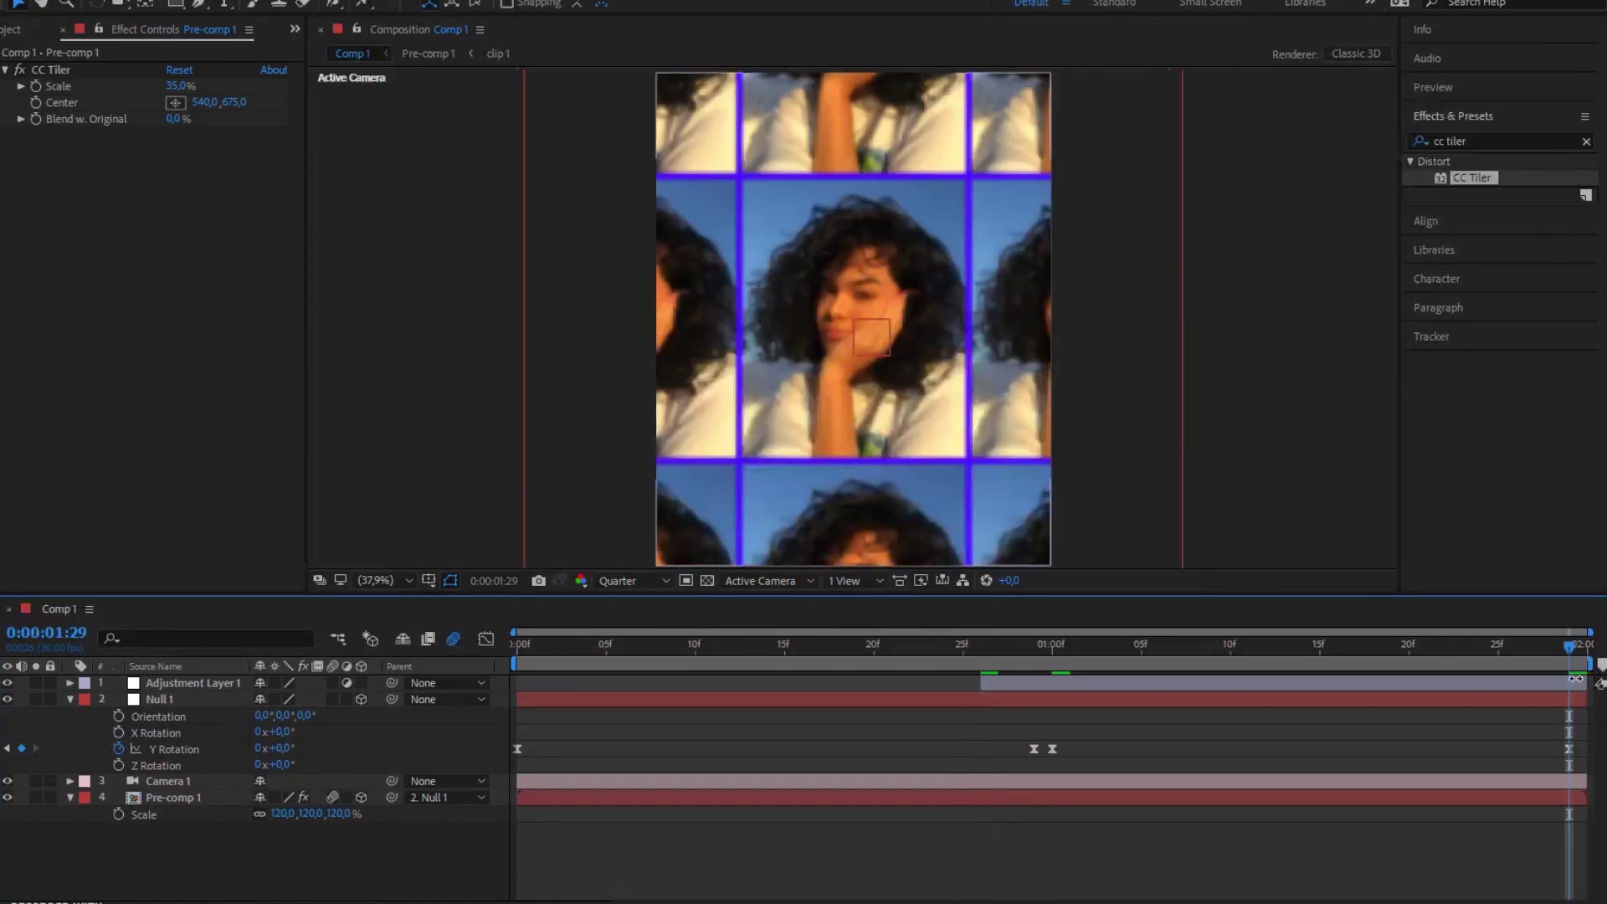
pyautogui.click(1548, 683)
pyautogui.press('i')
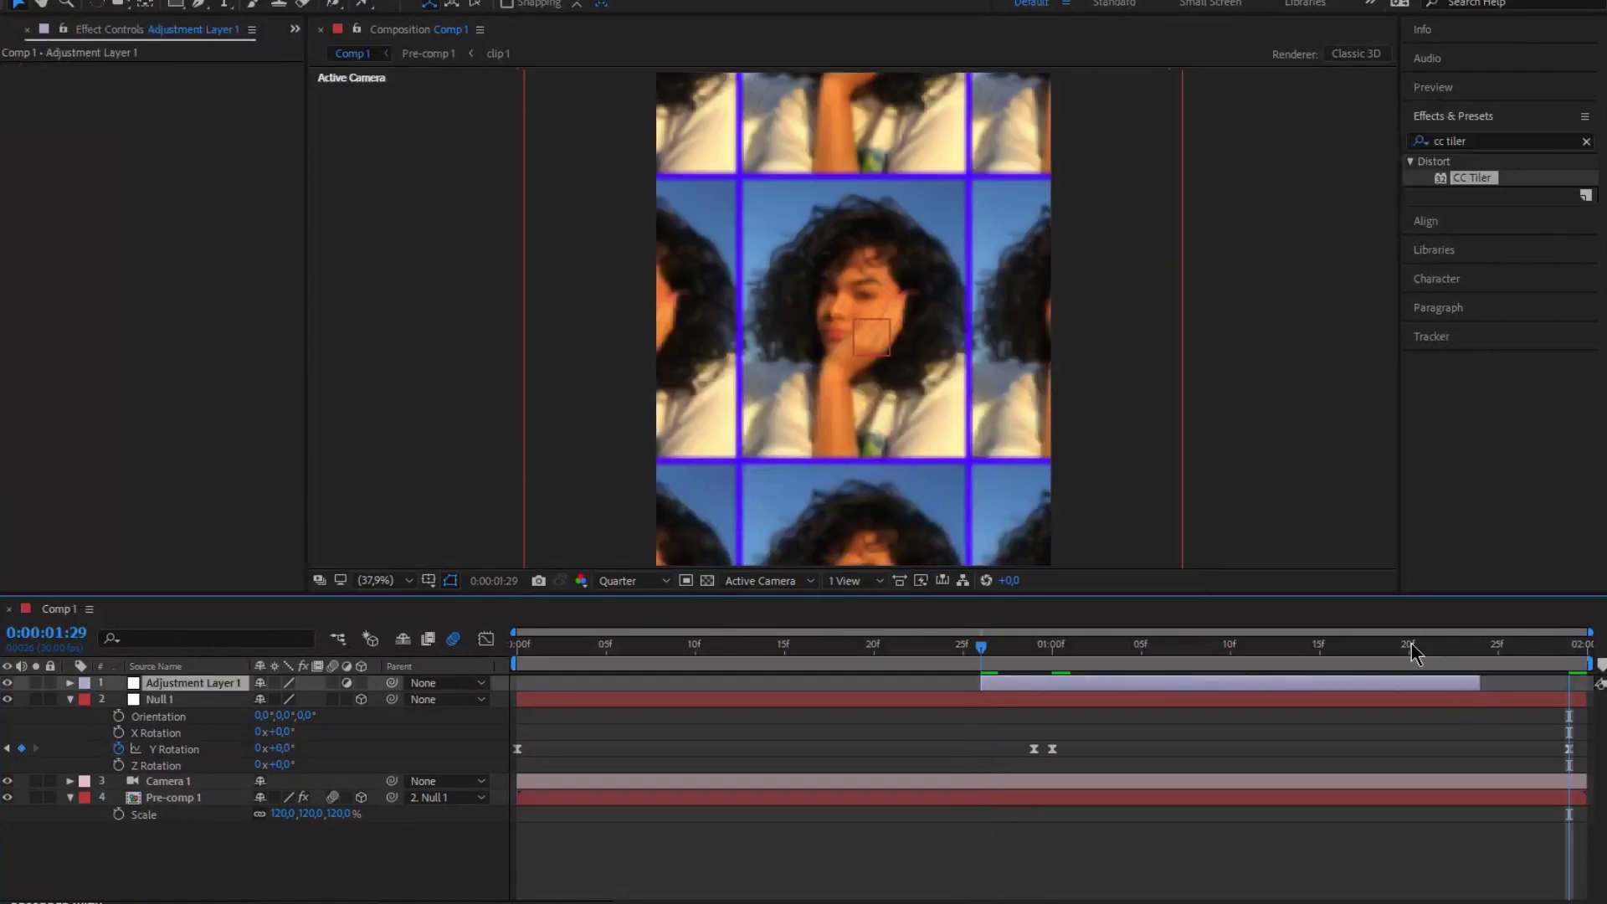
pyautogui.click(1521, 141)
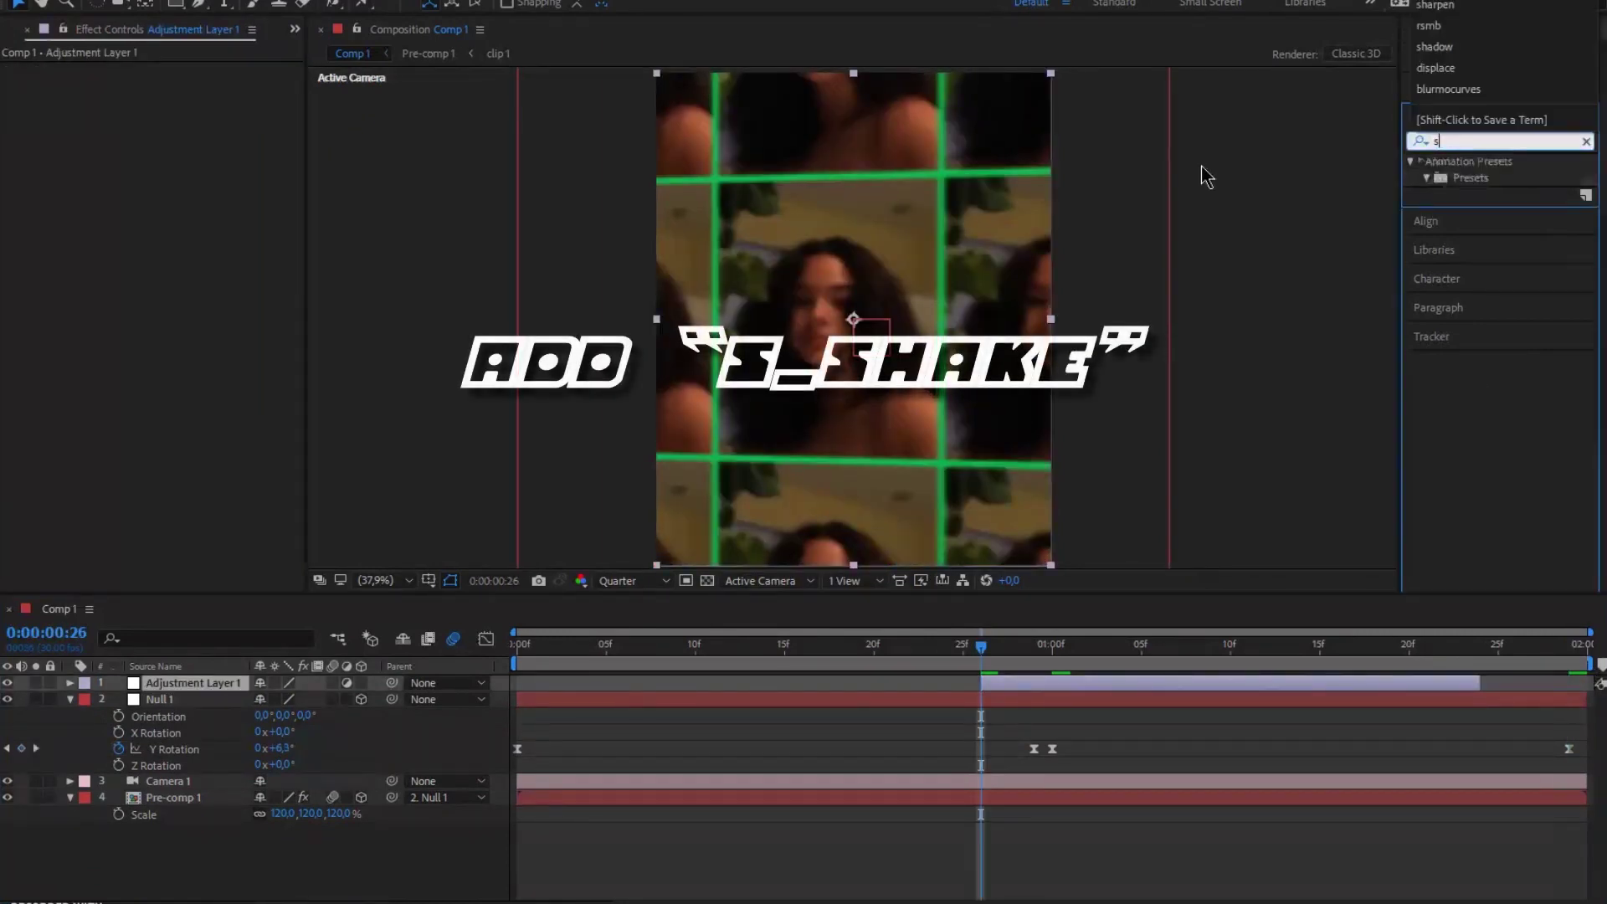
# Step: Apply Sapphire's S_Shake effect to Adjustment Layer 1 from an 's_shake' search
pyautogui.write('s_shake')
pyautogui.click(1467, 177)
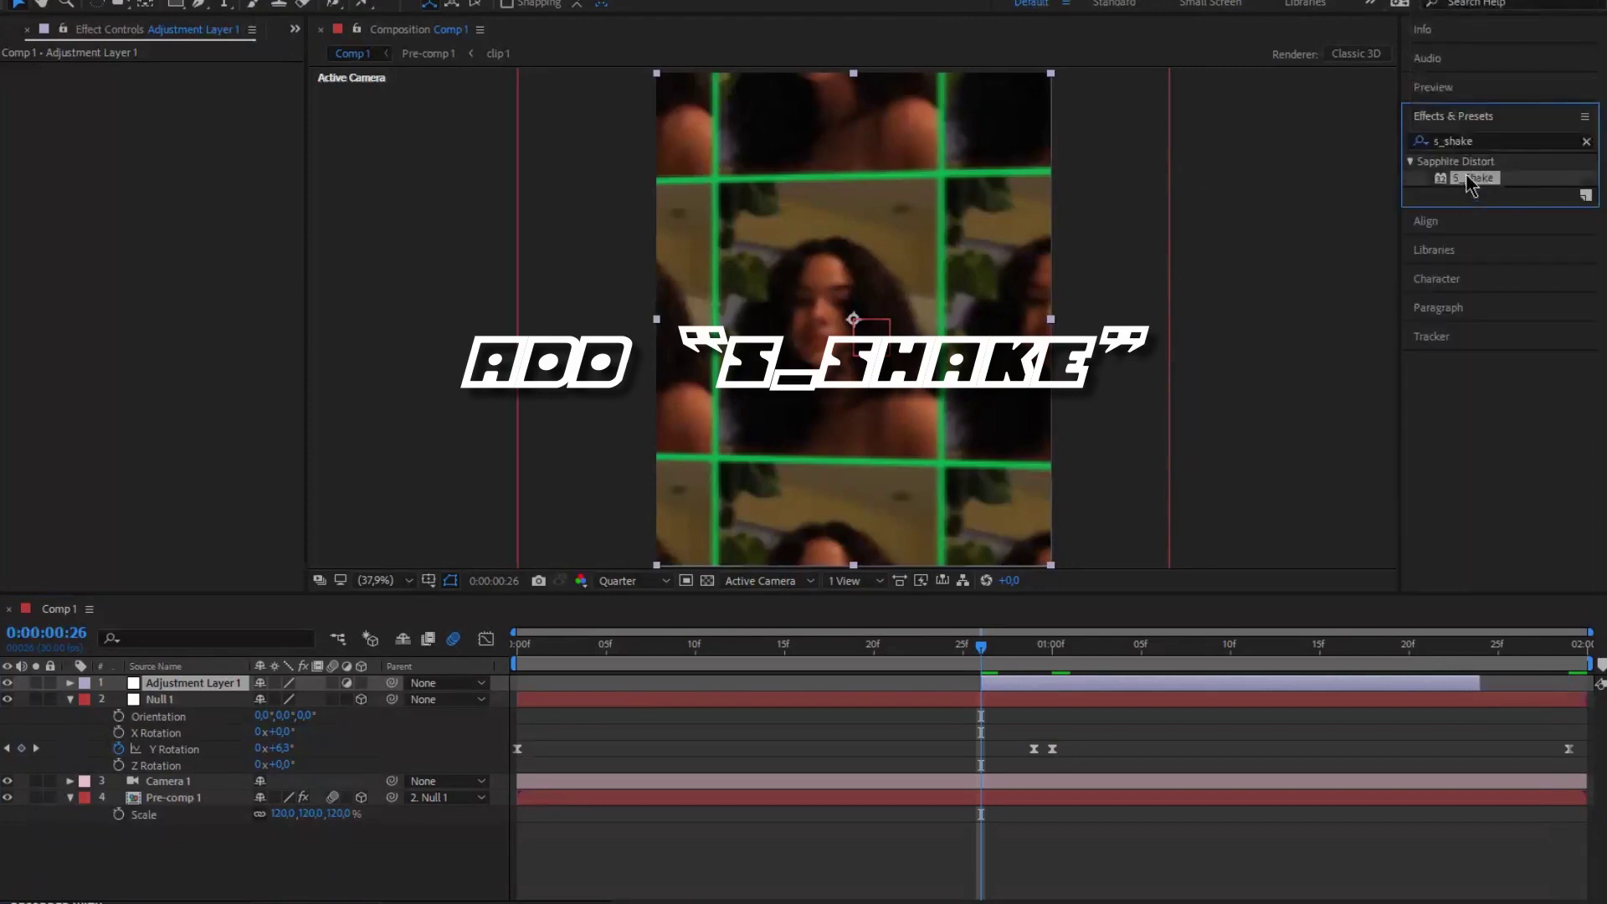
pyautogui.doubleClick(1467, 178)
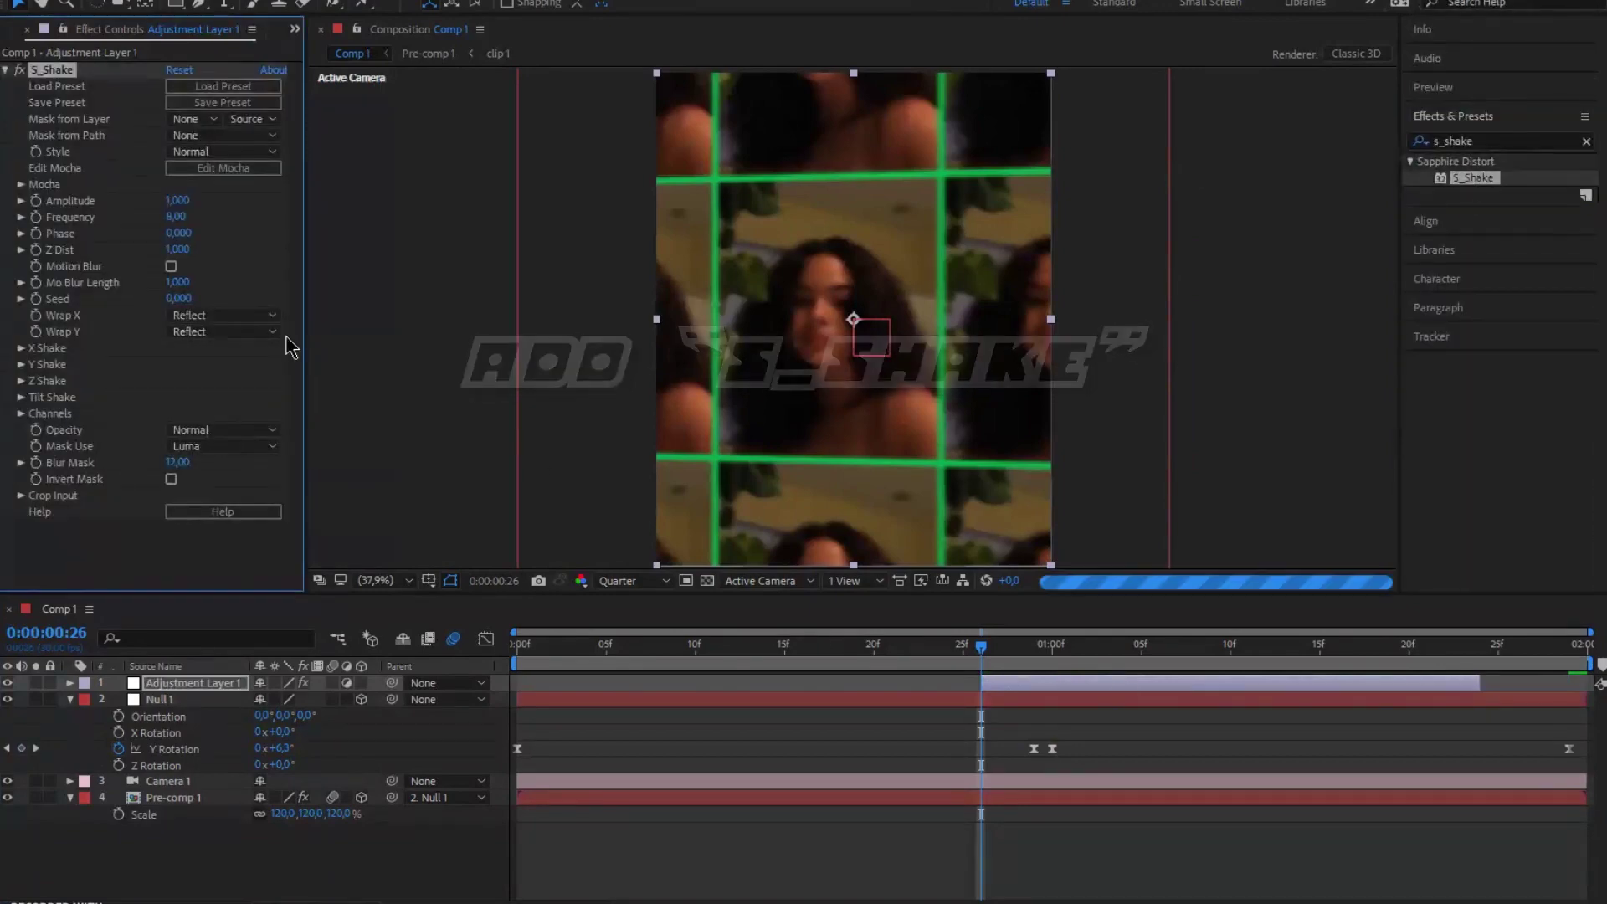
# Step: Adjust the S_Shake Amplitude value at 0:00:01:00
pyautogui.click(1054, 657)
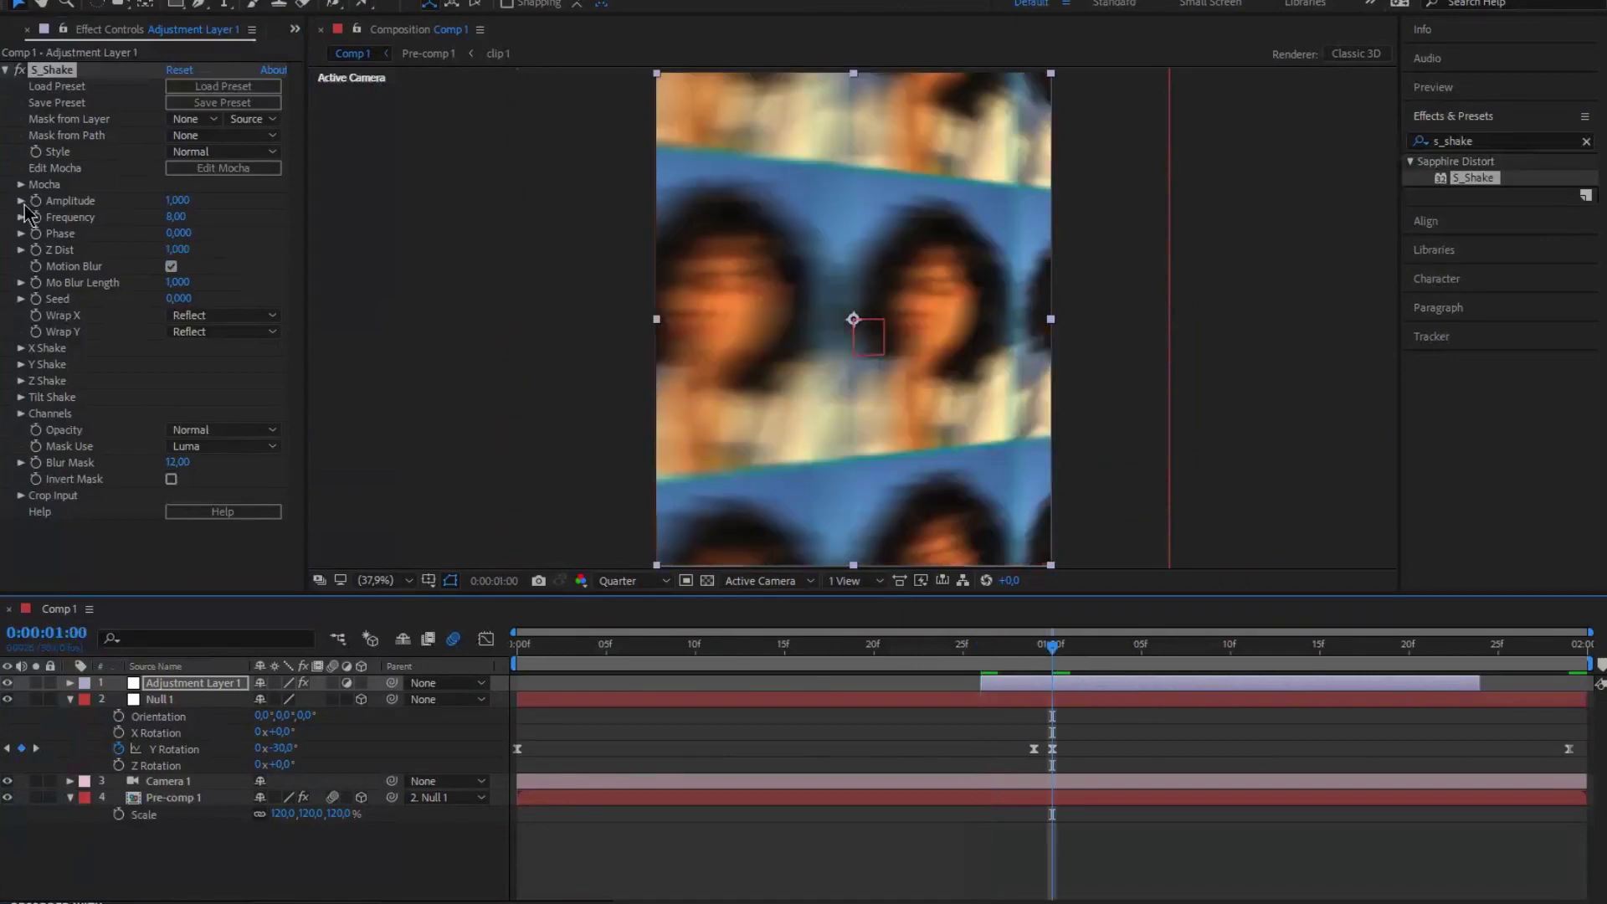
pyautogui.click(46, 214)
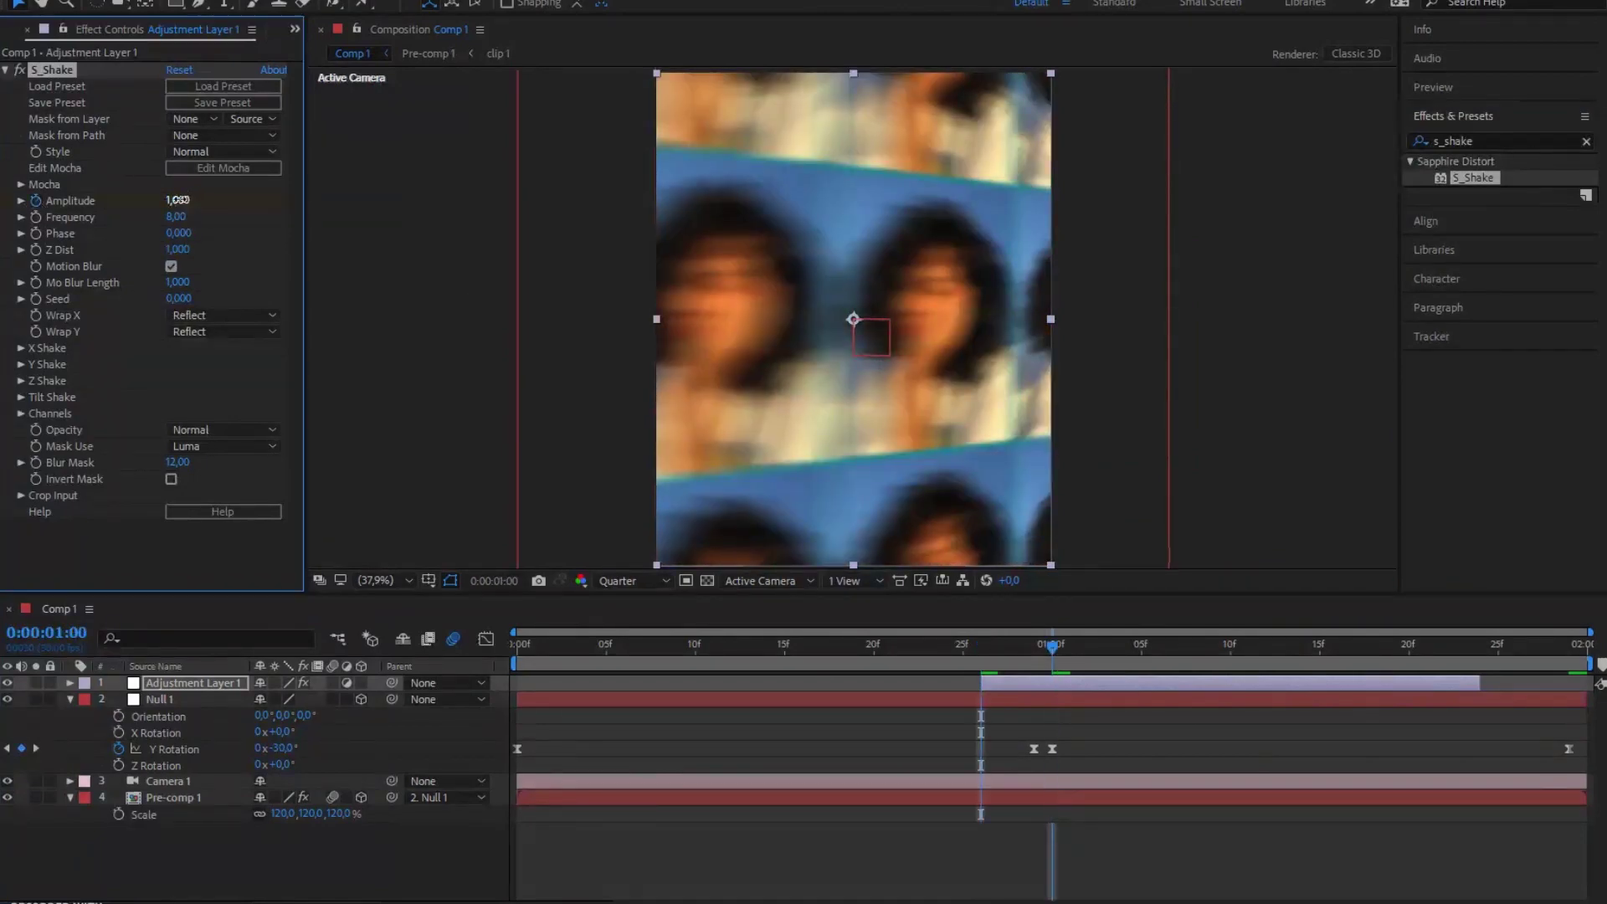
pyautogui.moveTo(179, 199); pyautogui.dragTo(180, 204)
# Step: Keyframe Amplitude 0, 1, 0 at 0:26, 1:00 and 1:23, and apply Easy Ease to all of them
pyautogui.click(179, 200)
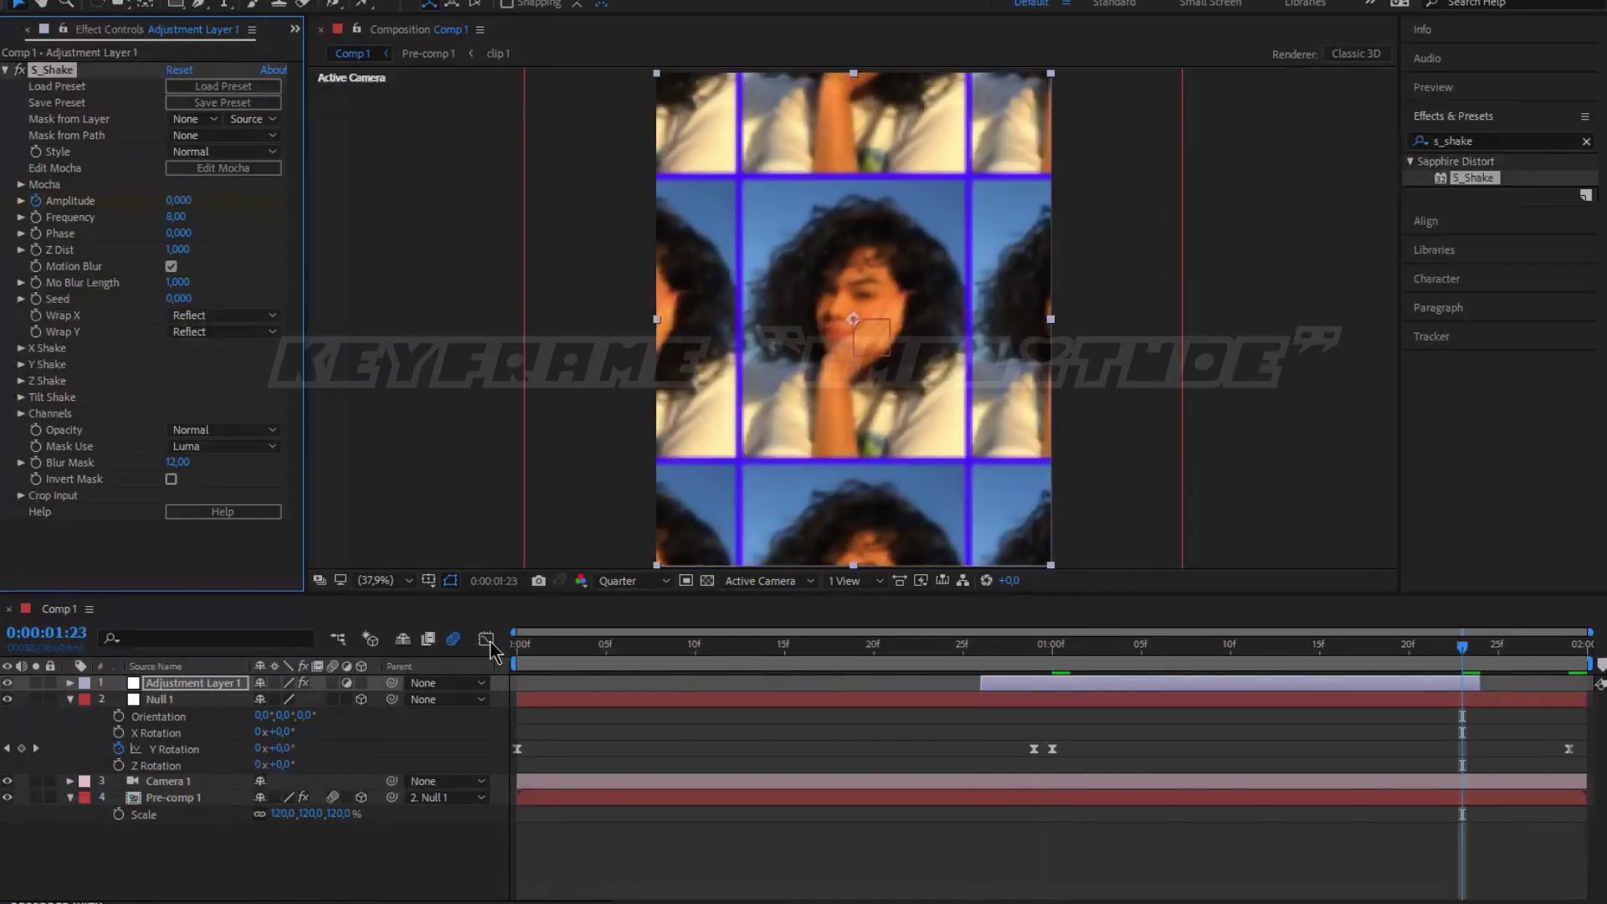
pyautogui.press('u')
pyautogui.hotkey('shift', 'F3')
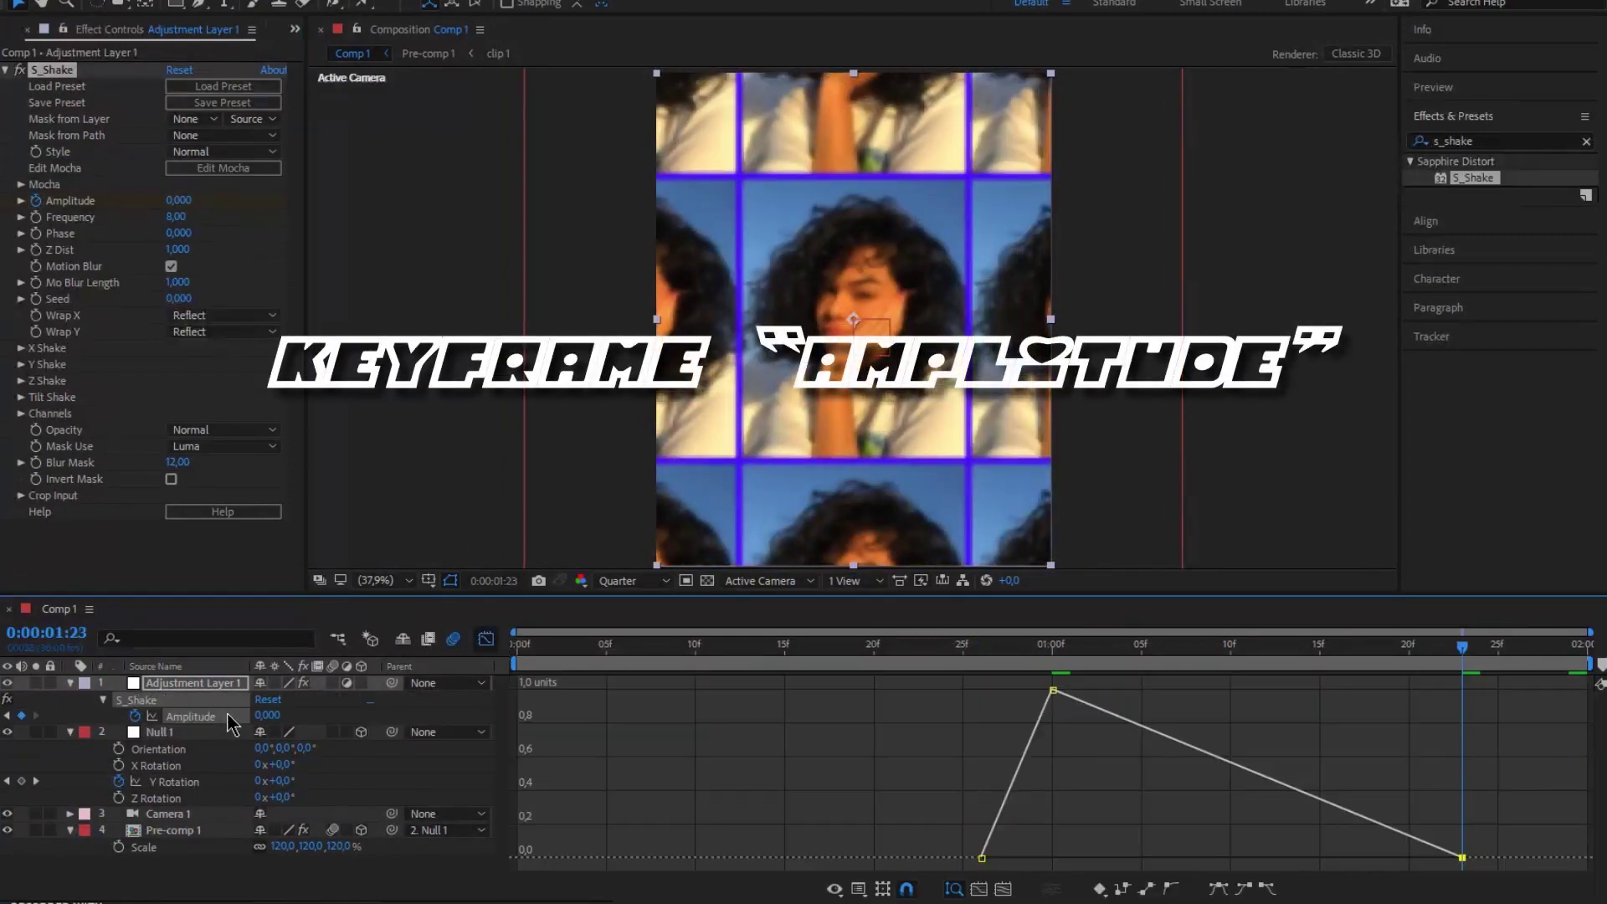
pyautogui.click(228, 715)
pyautogui.press('F9')
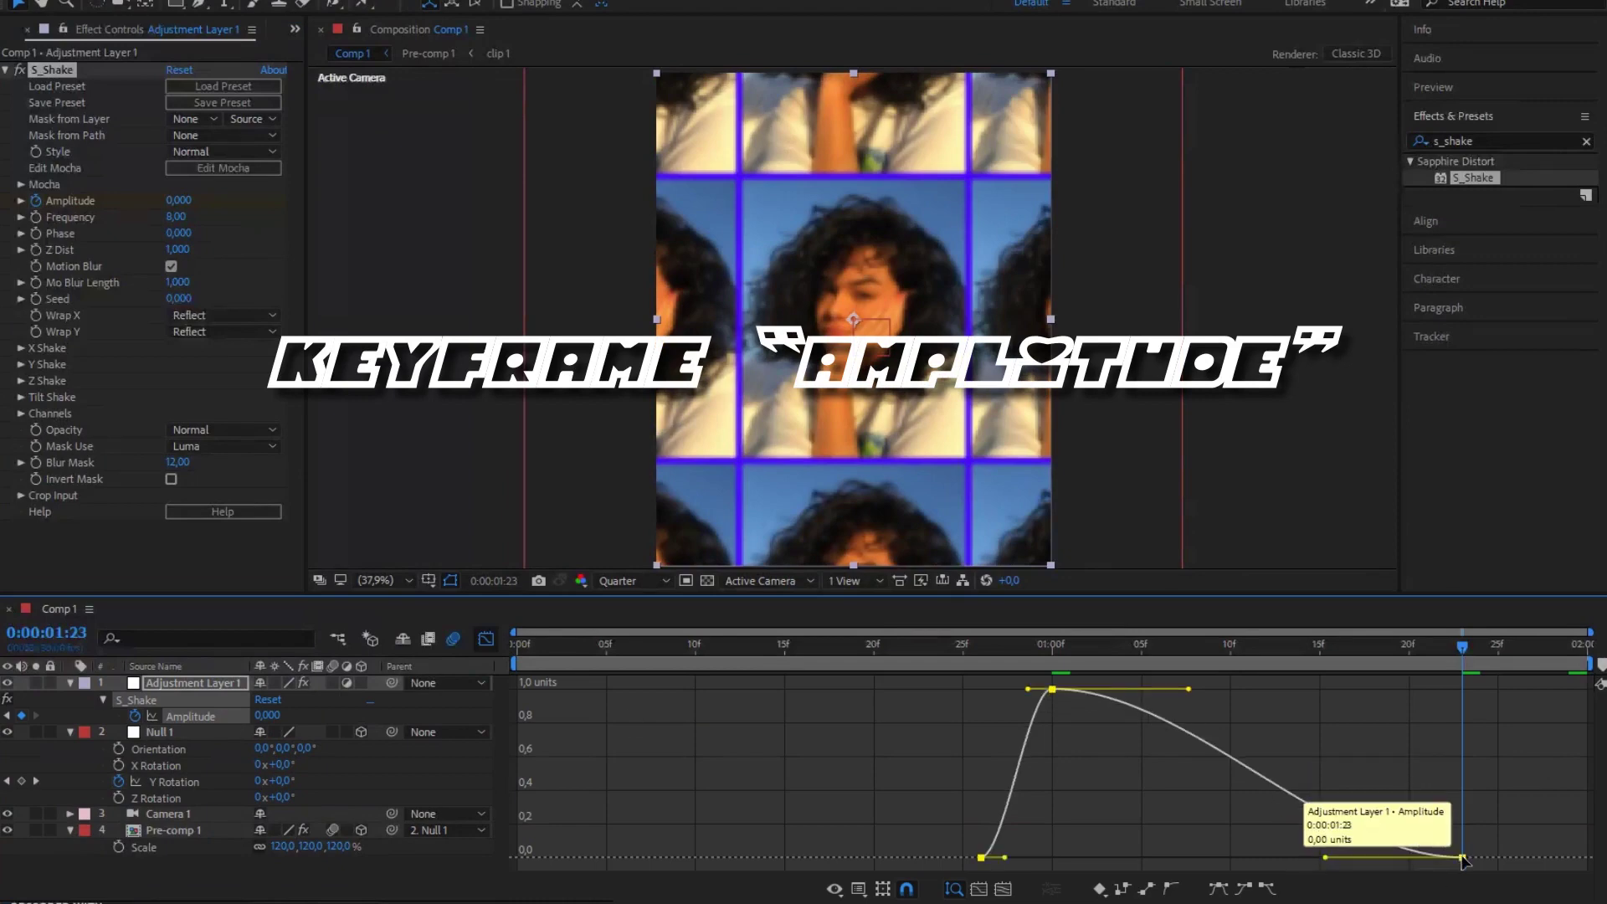
pyautogui.click(1423, 804)
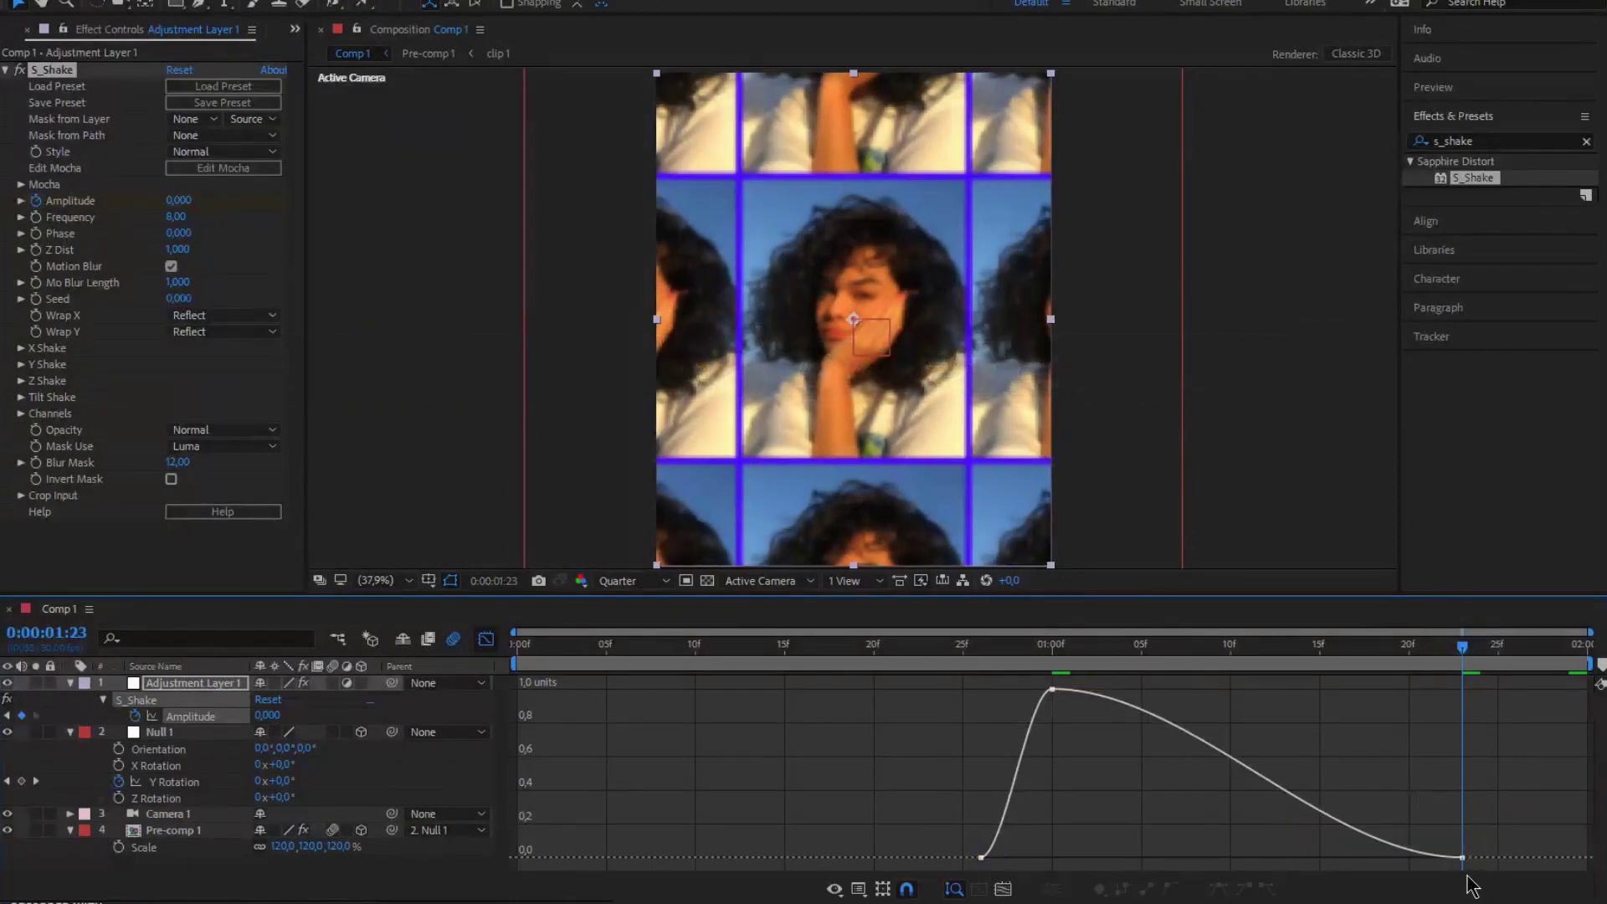
pyautogui.moveTo(1465, 862)
pyautogui.hotkey('ctrl', 'a')
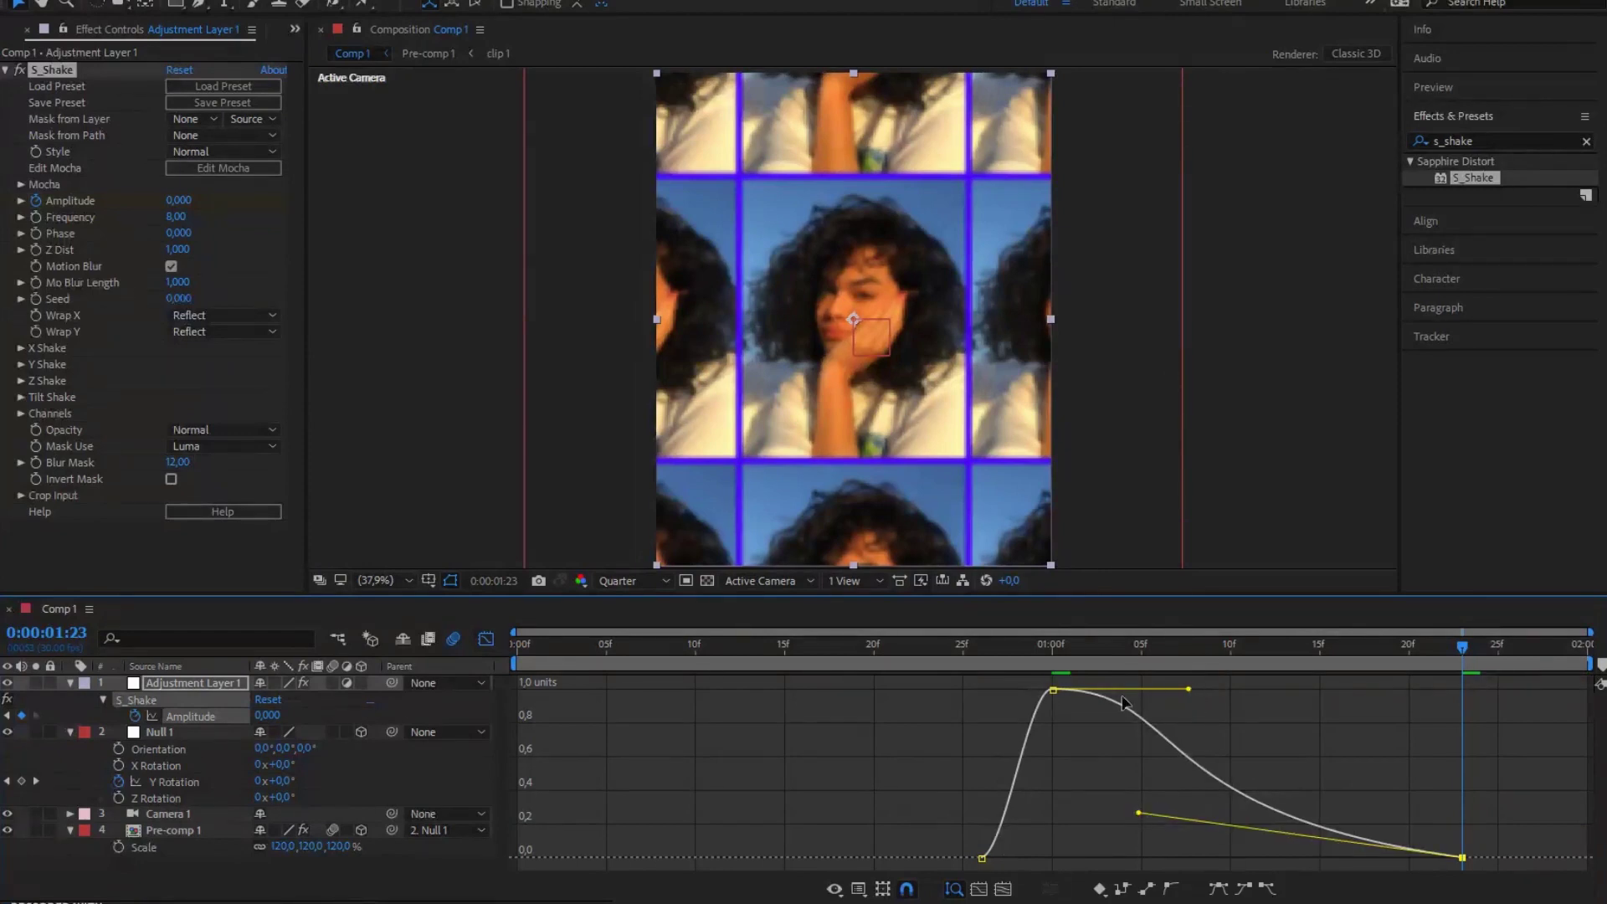
# Step: Preview the tiled shake animation from the start, stopping at 0:00:01:13
pyautogui.click(485, 640)
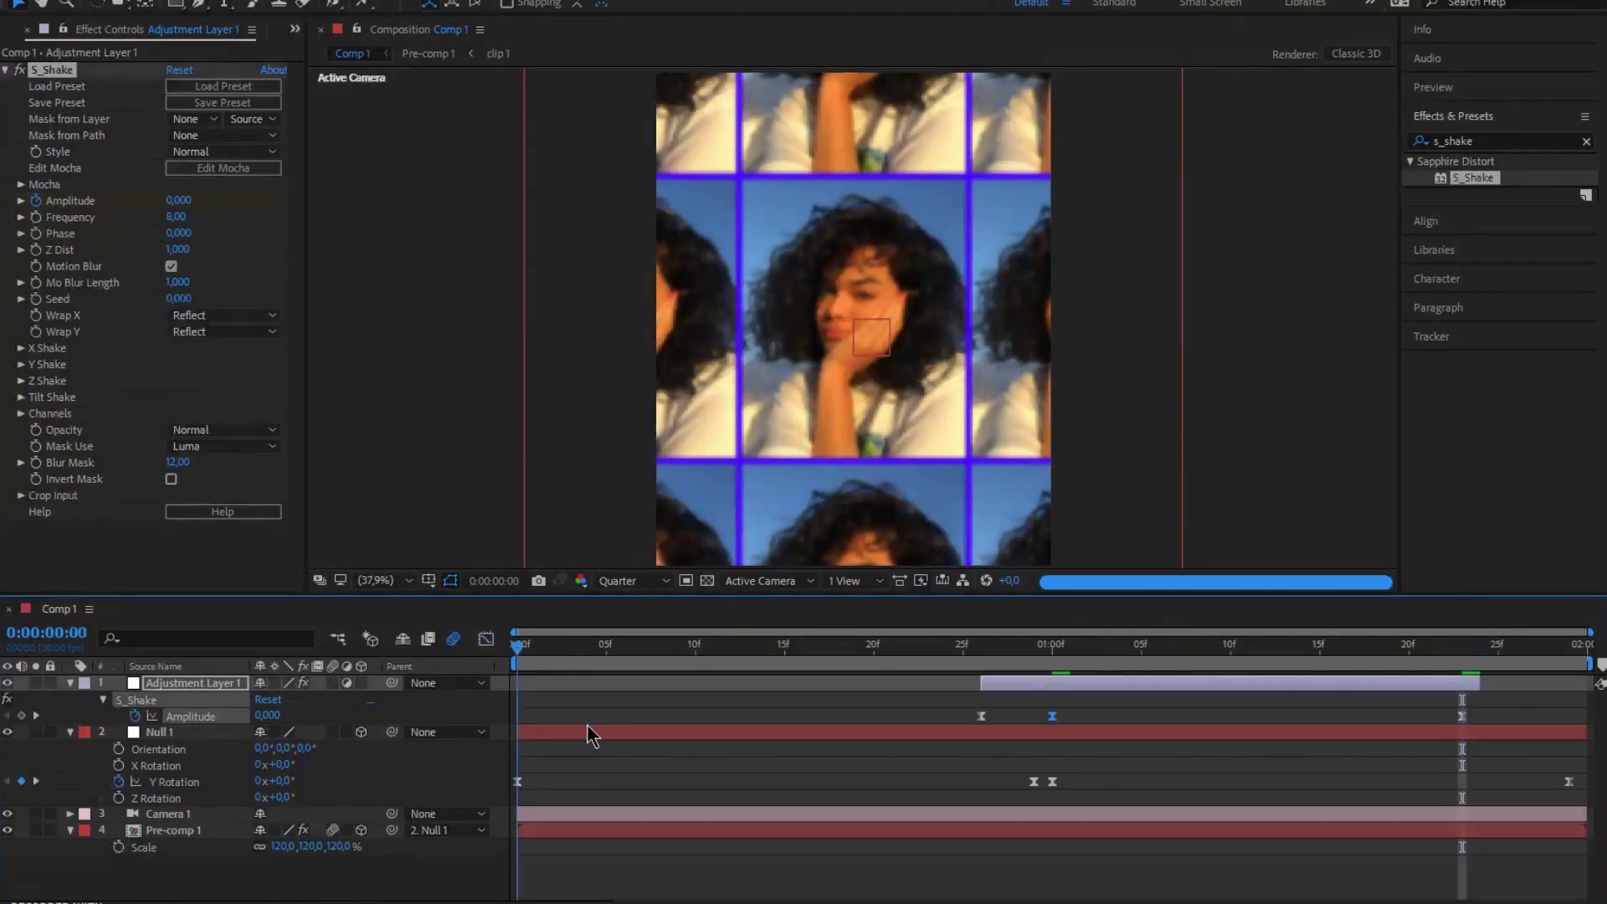
pyautogui.press('Home')
pyautogui.press('space')
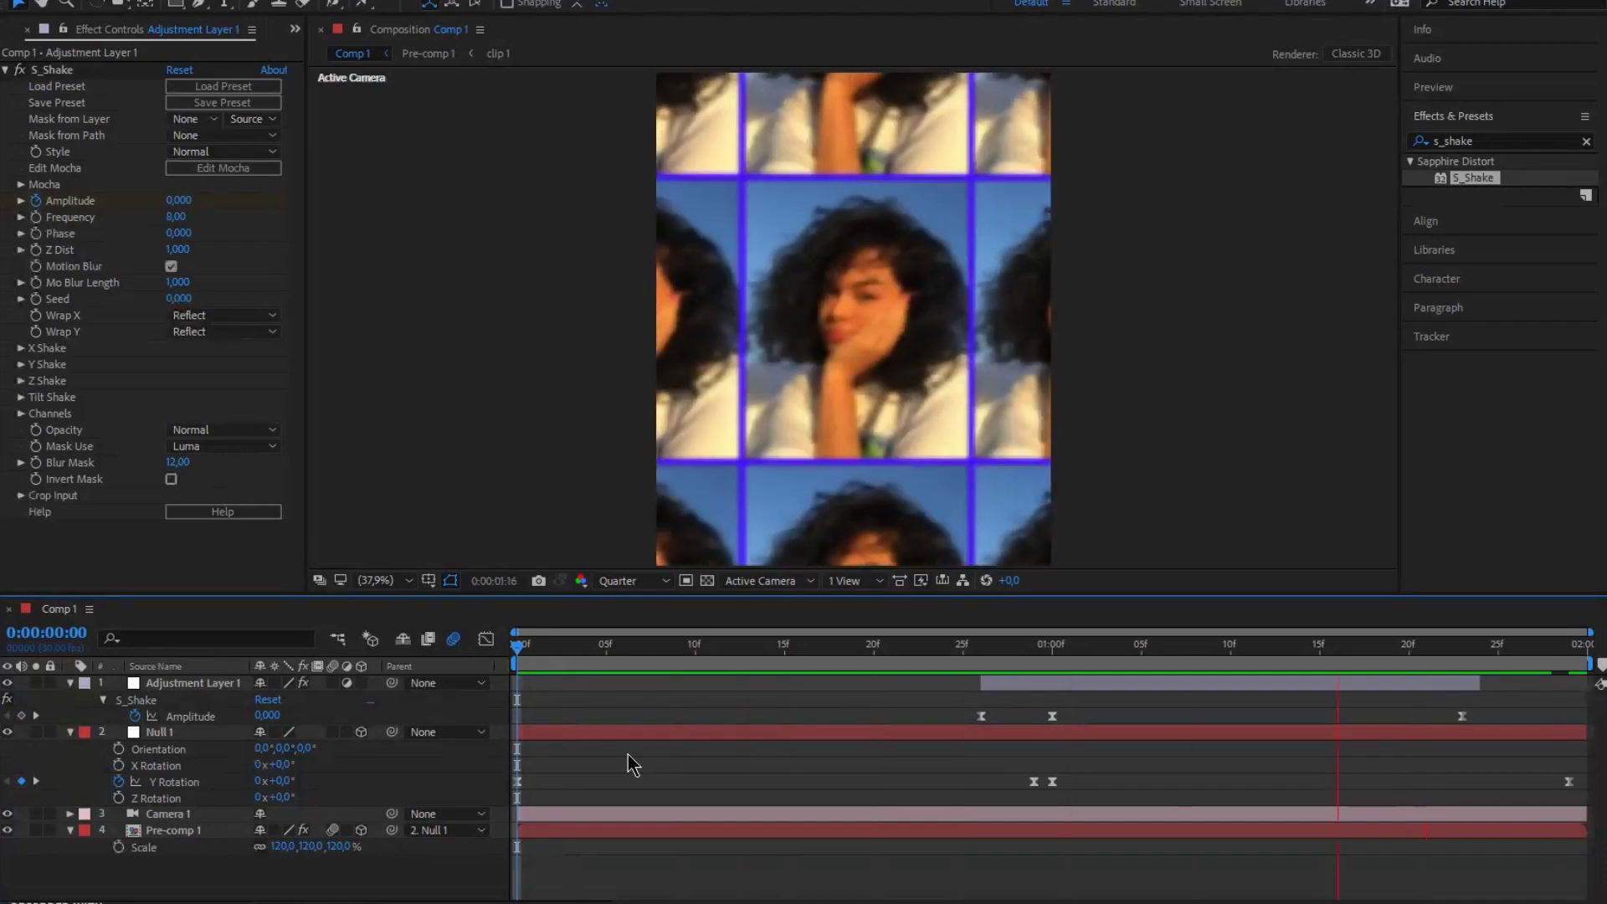
pyautogui.press('space')
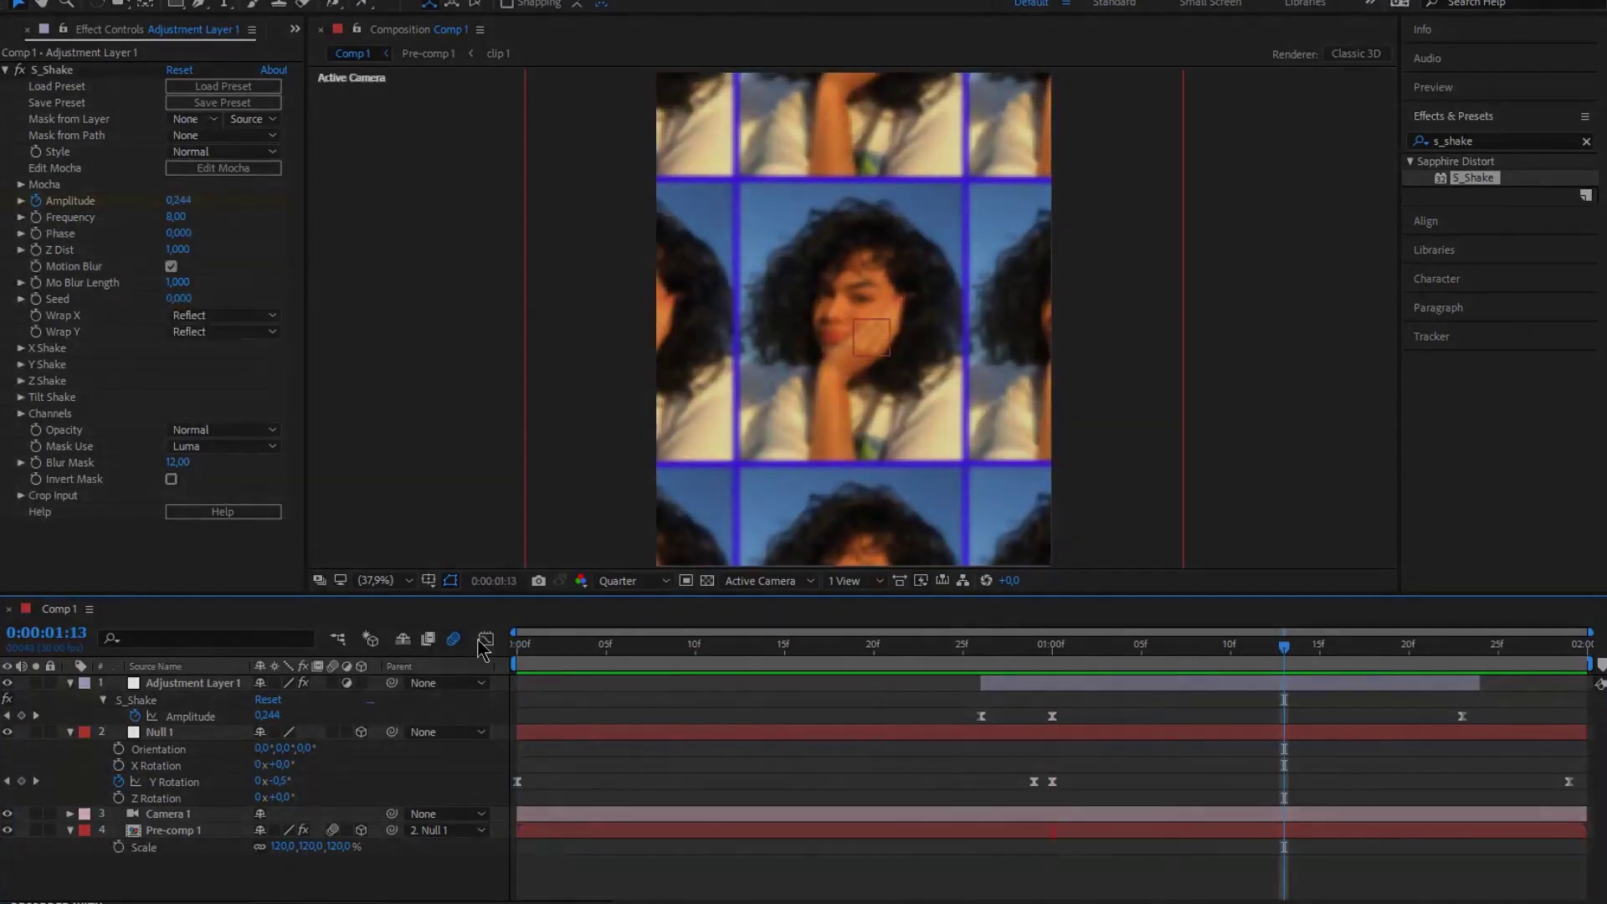
# Step: Reopen the Amplitude curve and select its peak keyframe at 1 second
pyautogui.click(485, 638)
pyautogui.click(191, 717)
pyautogui.click(1053, 690)
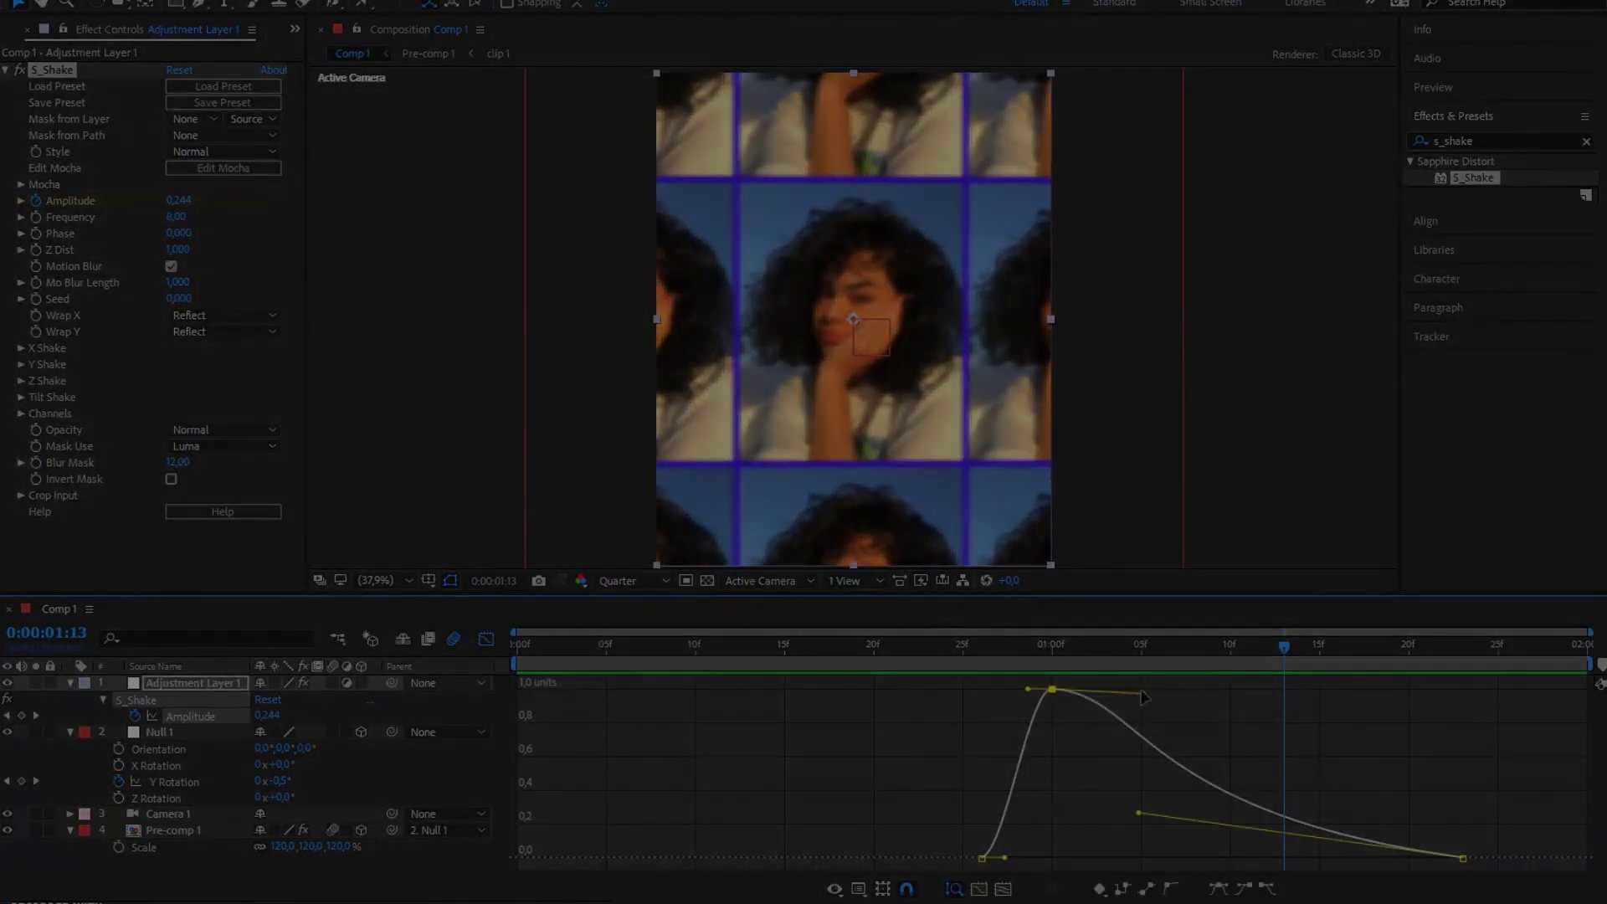